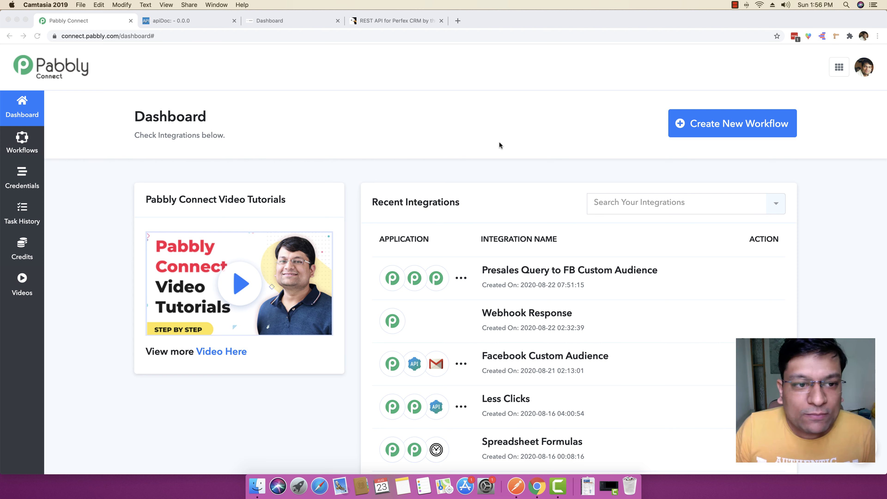
# Step: Create and save a new Pabbly Connect workflow named 'PerfexCRM Integration'
pyautogui.click(634, 139)
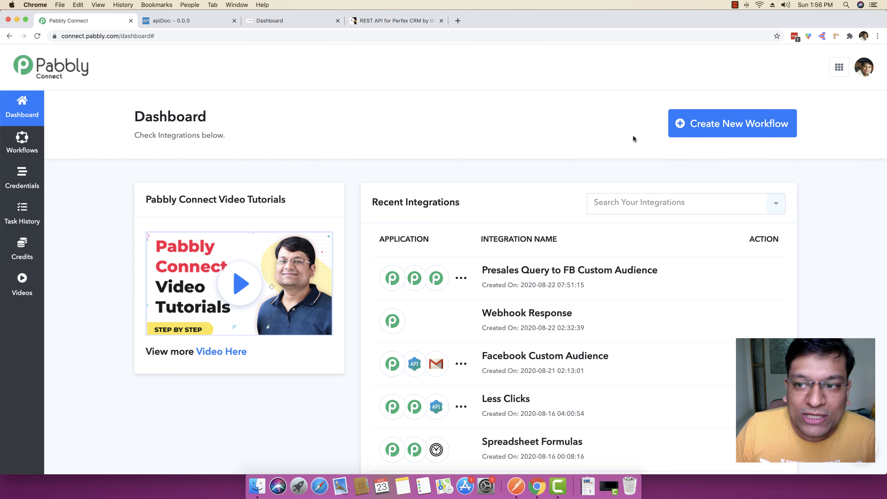
pyautogui.click(708, 130)
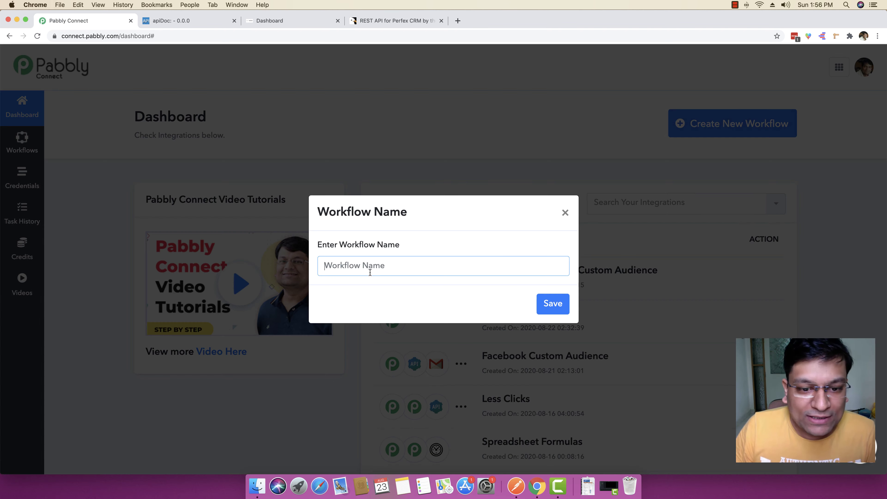
pyautogui.write('Perfex')
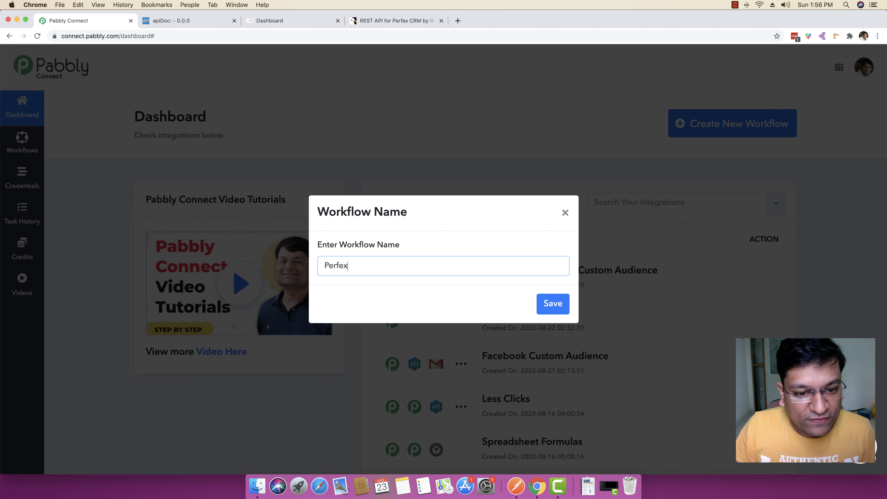
pyautogui.write('CRM Integration')
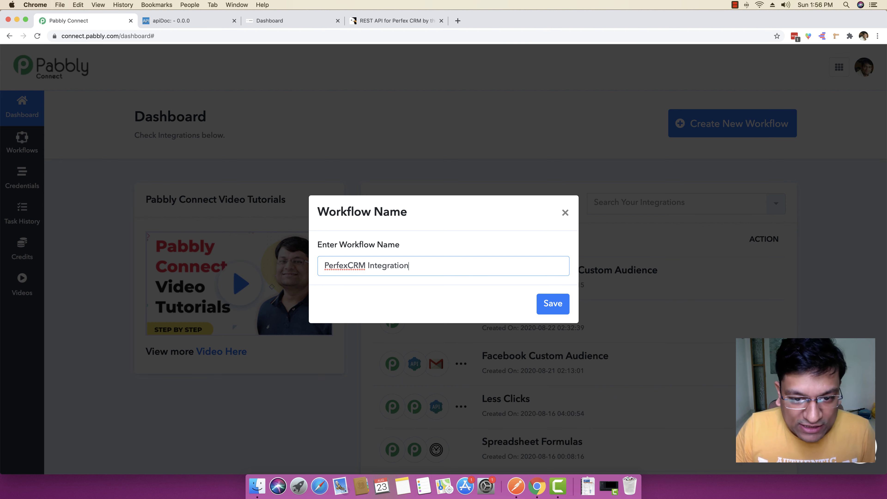
pyautogui.click(554, 304)
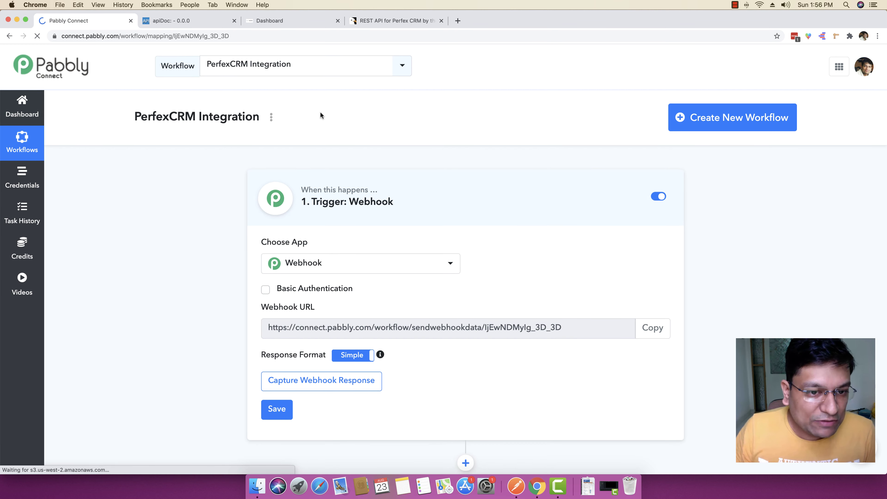
# Step: Browse the trigger app list and keep Webhook as the trigger app
pyautogui.scroll(-2, 200, 206)
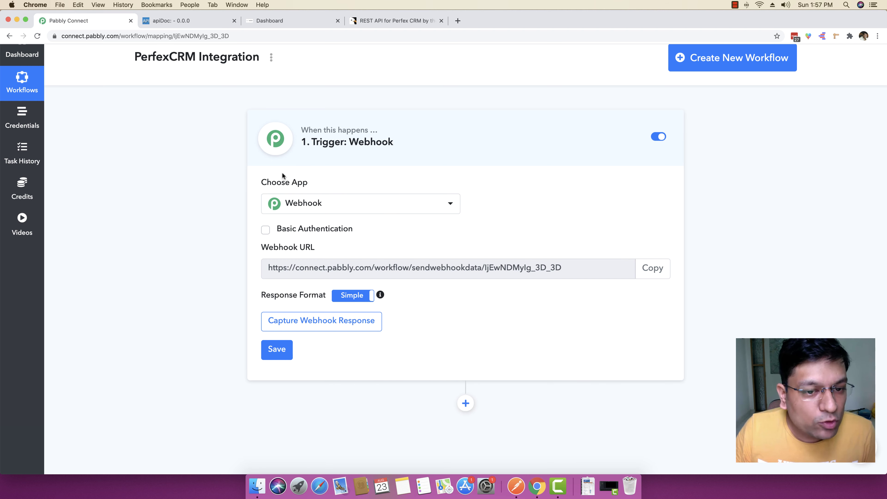
pyautogui.click(325, 200)
pyautogui.scroll(-5, 352, 266)
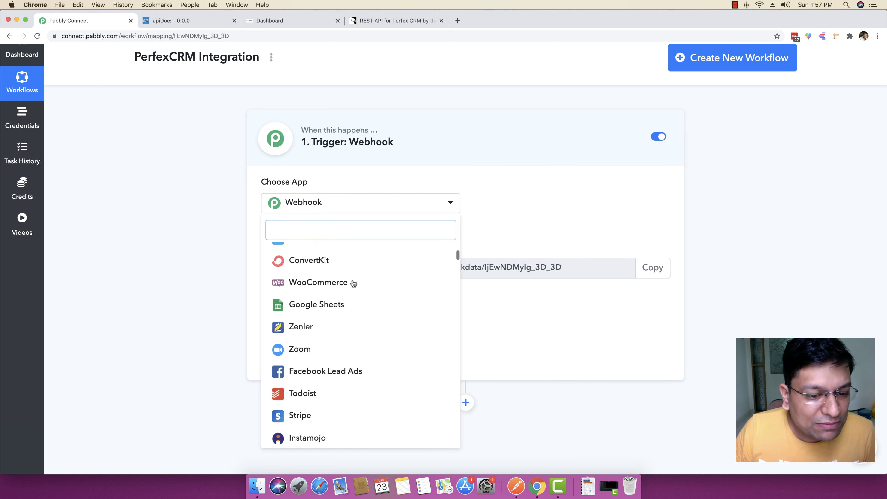
pyautogui.scroll(-15, 353, 283)
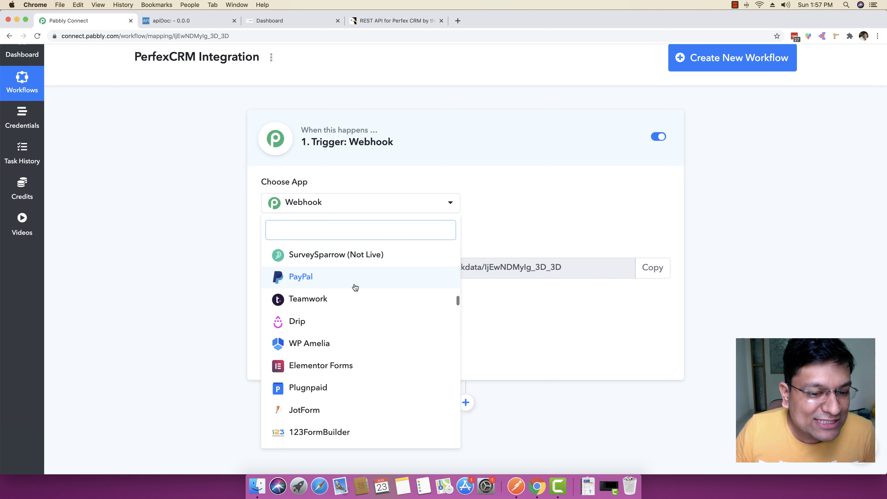
pyautogui.scroll(-15, 355, 287)
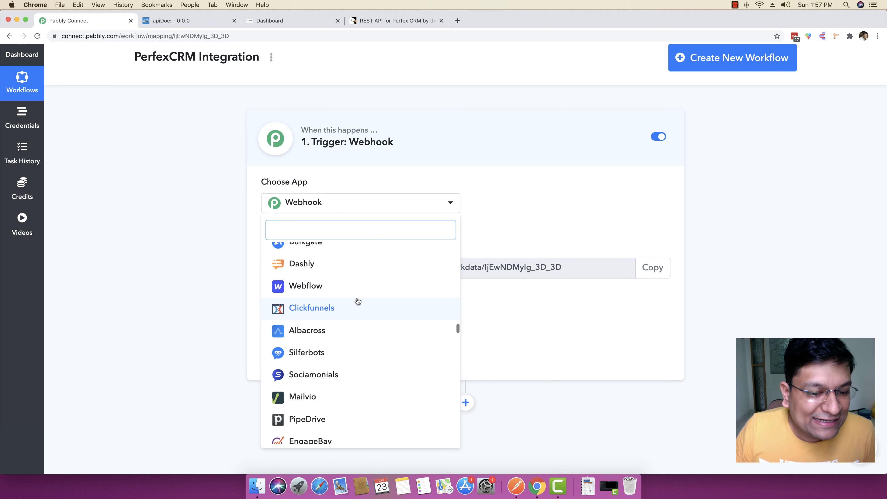
pyautogui.click(176, 290)
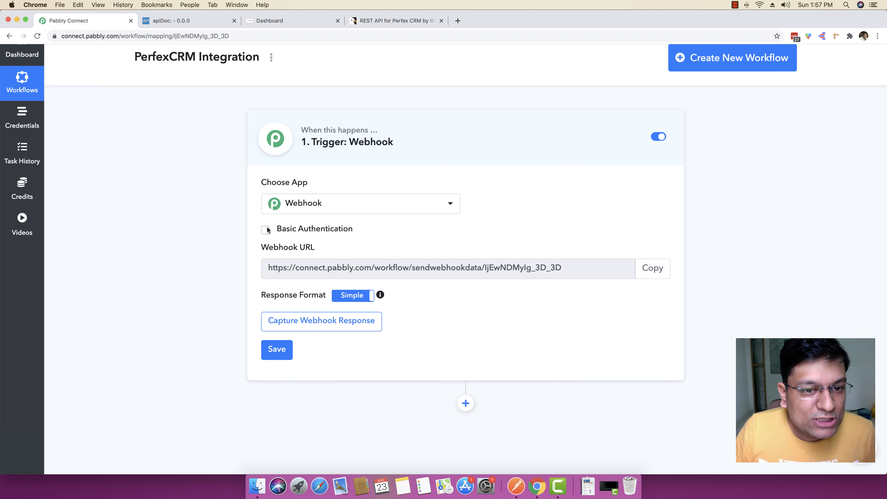
# Step: Start capturing the webhook response and copy the webhook URL into a new tab
pyautogui.click(322, 324)
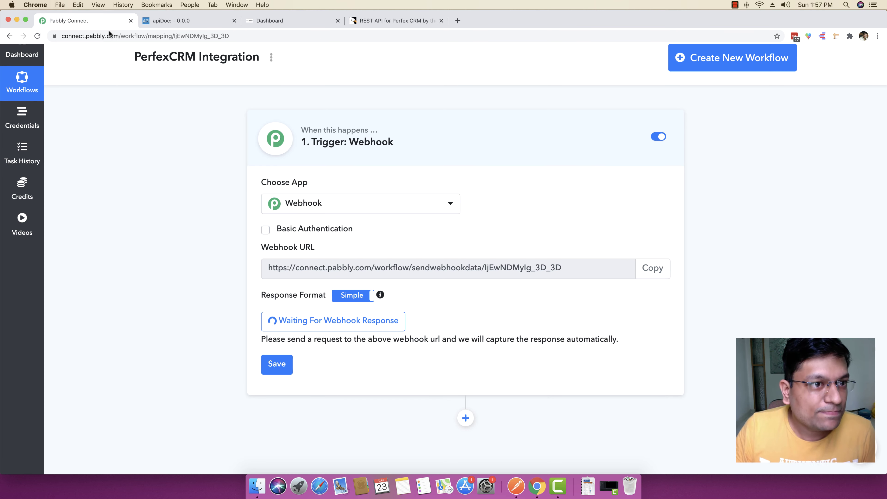
pyautogui.moveTo(103, 23); pyautogui.dragTo(396, 23)
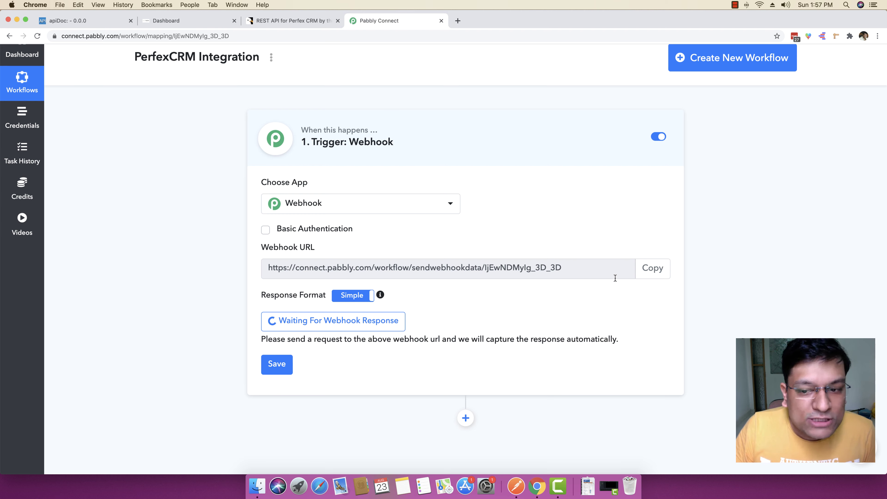
pyautogui.click(652, 268)
pyautogui.press('super+c')
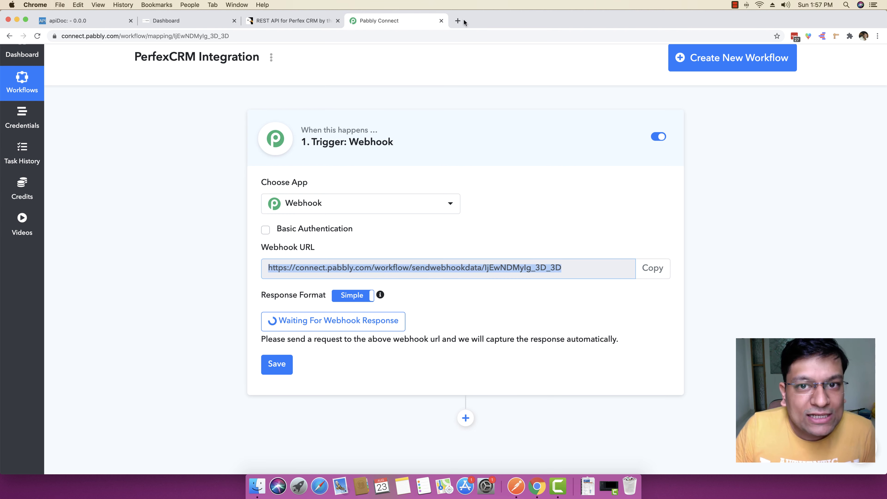
pyautogui.click(464, 21)
# Step: Send a test lead to the webhook URL with company Magnet Brains, lead name, email and phone
pyautogui.press('super+v')
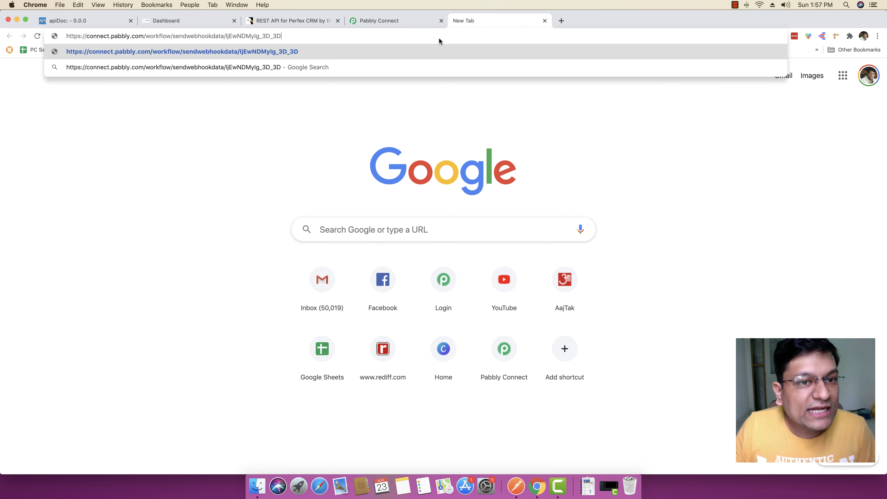
pyautogui.write('?comp')
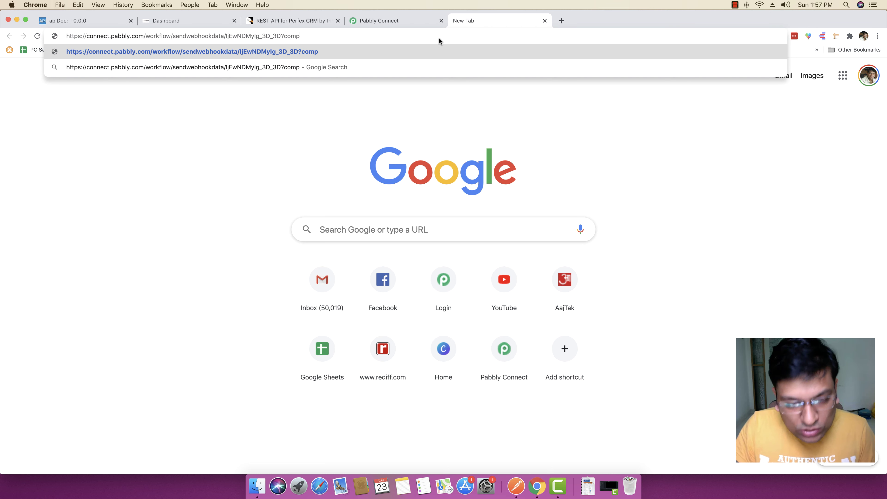
pyautogui.write('any=')
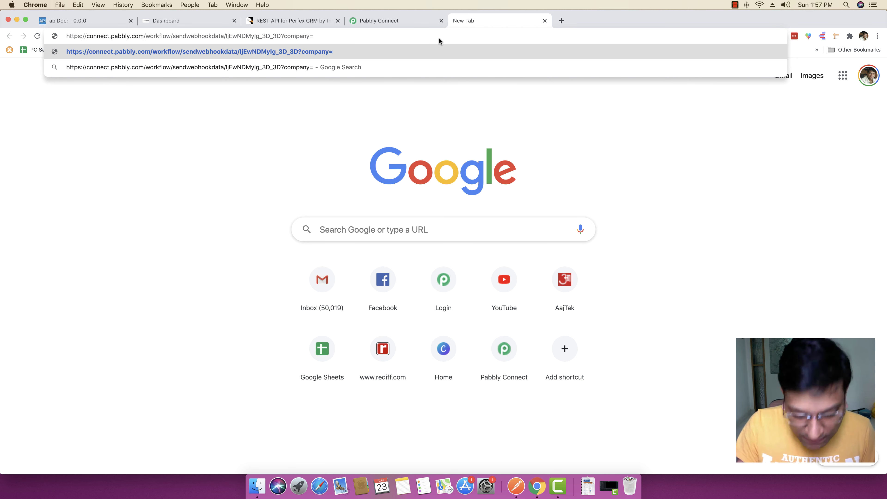
pyautogui.write('Magnet Brai')
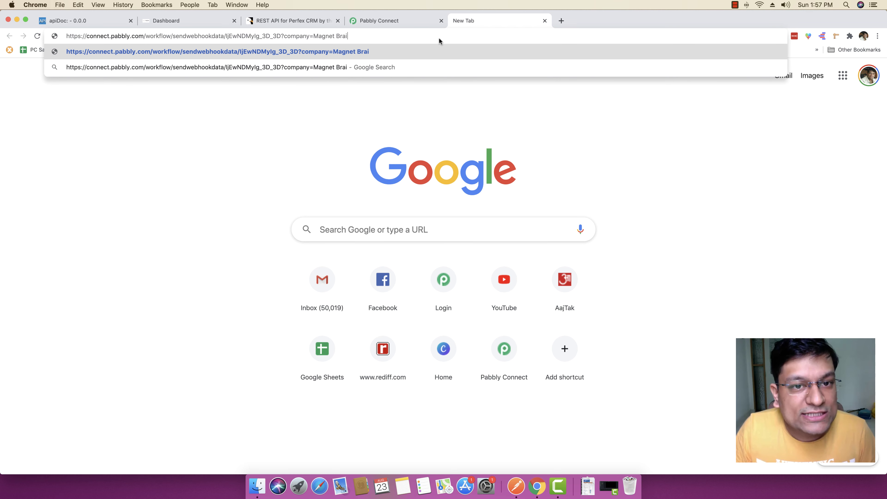
pyautogui.write('ns&')
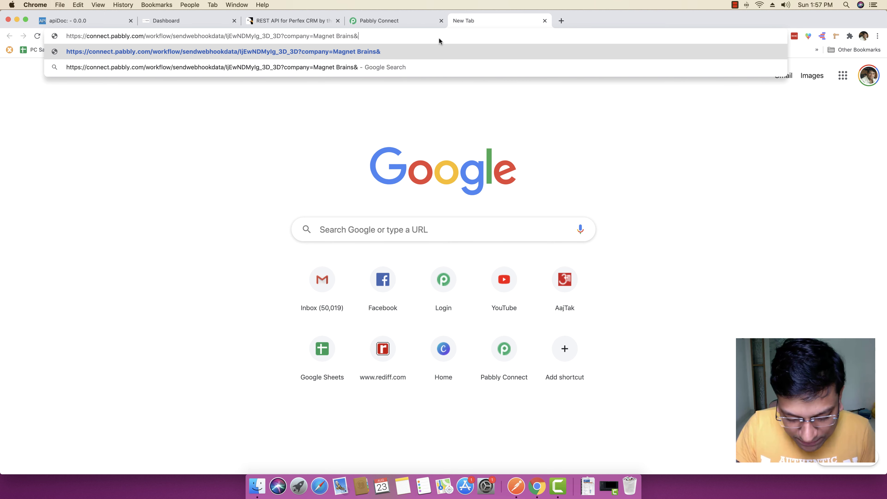
pyautogui.write('Lead')
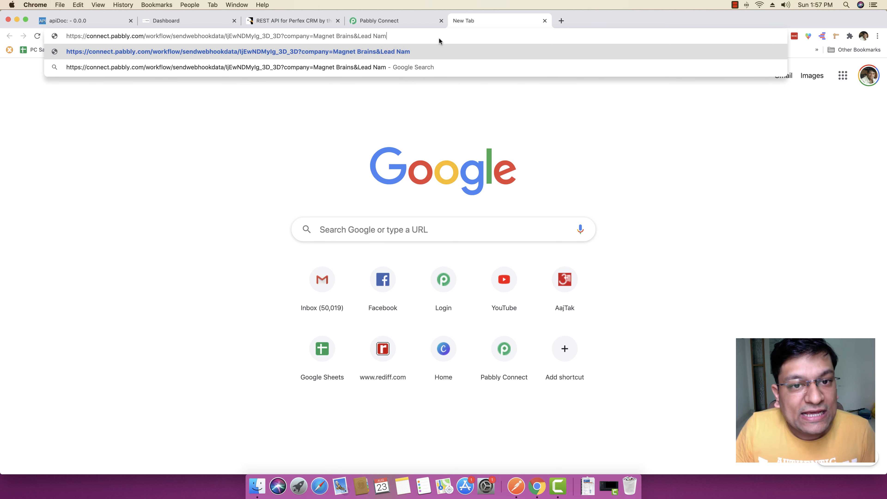
pyautogui.press('BackSpace')
pyautogui.write('Name=')
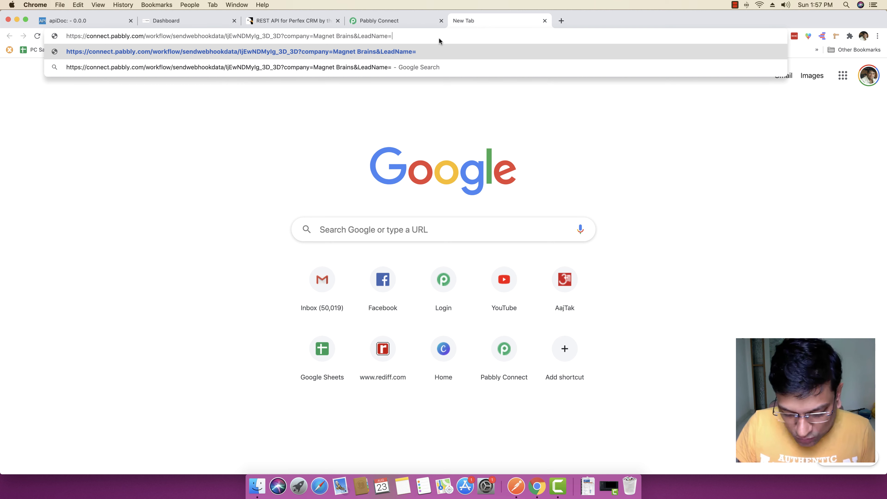
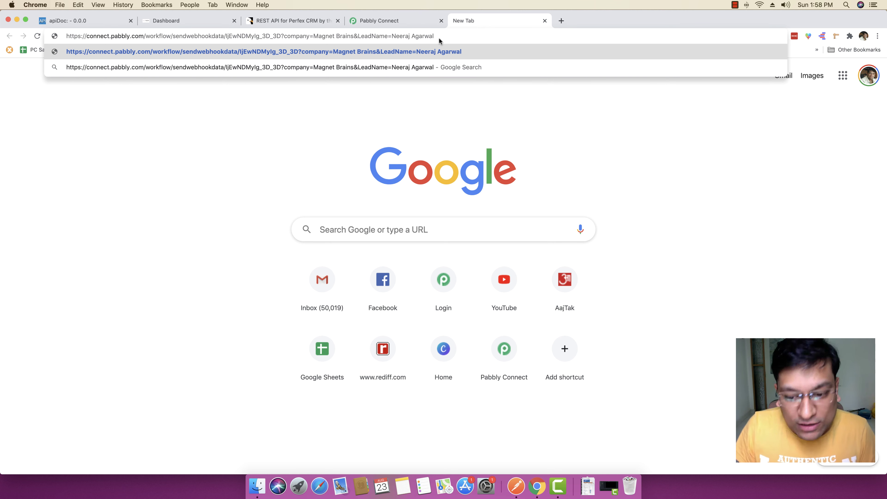
pyautogui.write('&Email')
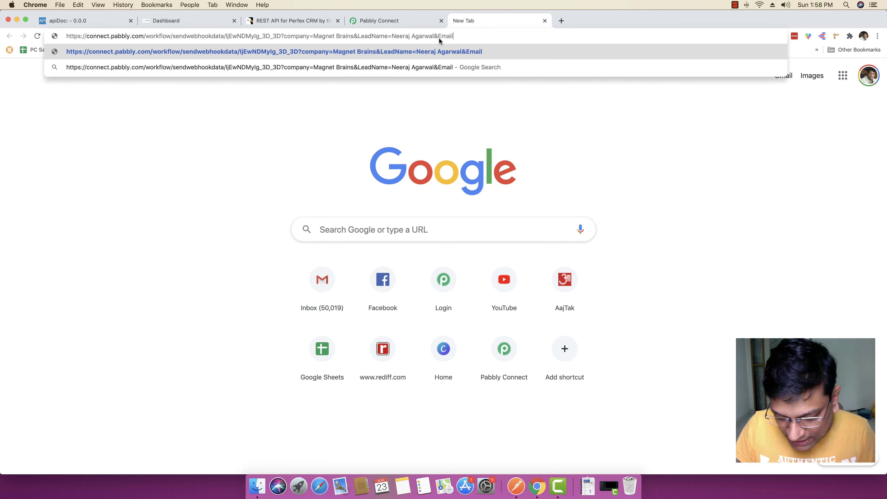
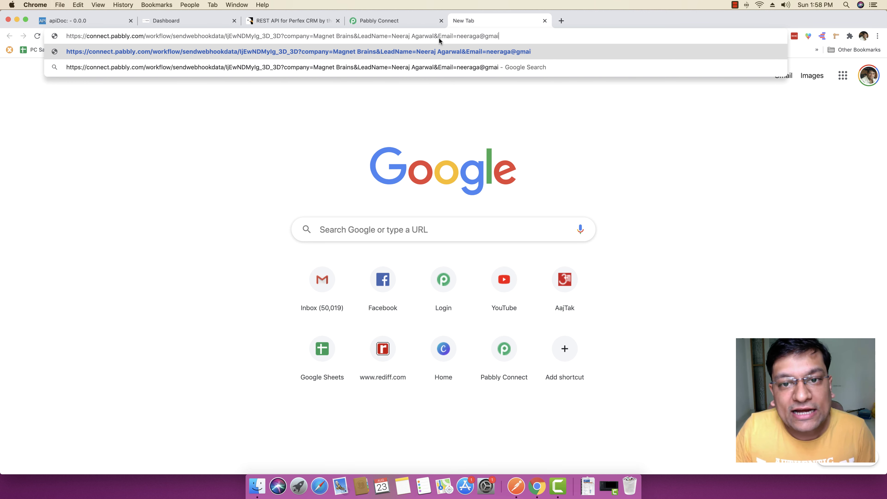
pyautogui.write('&')
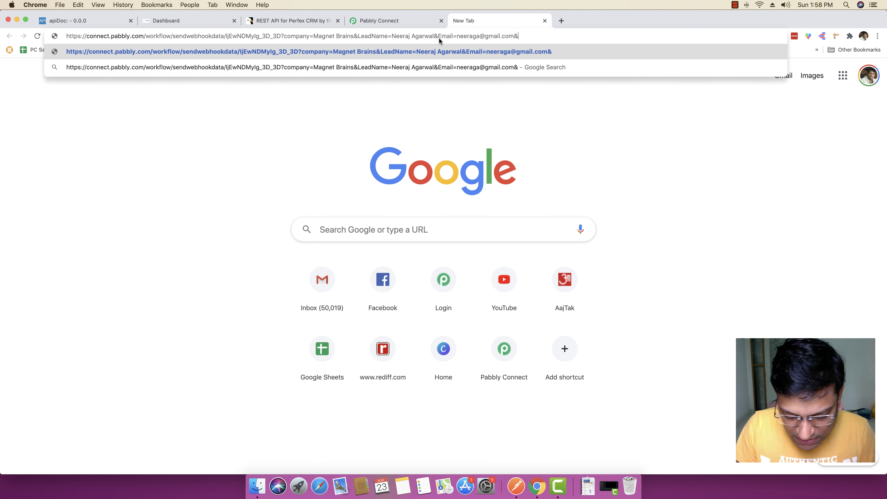
pyautogui.write('Phone=')
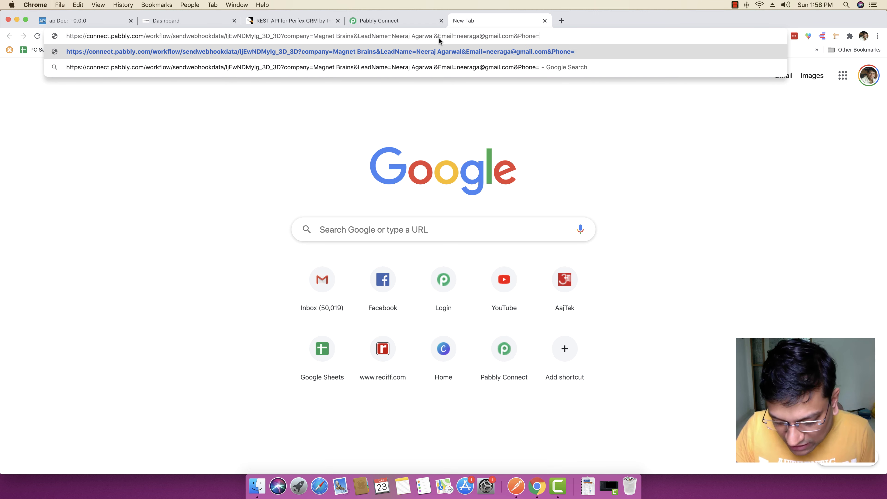
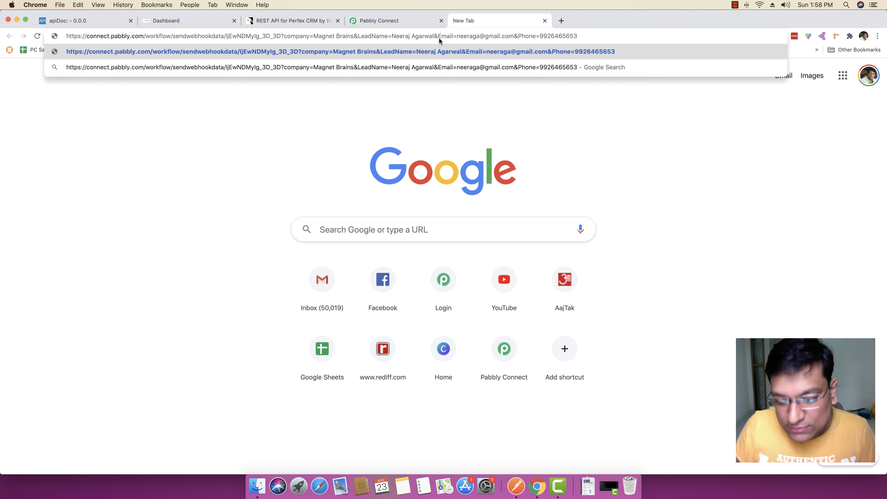
pyautogui.press('Return')
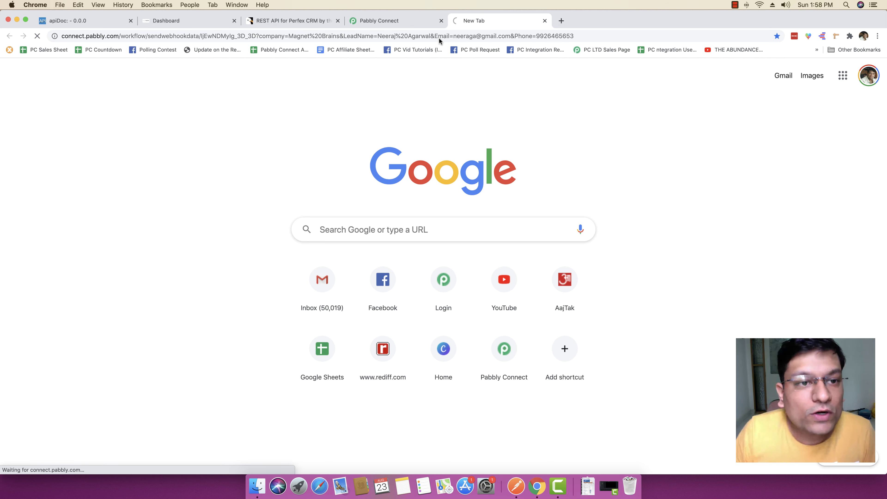
pyautogui.click(381, 23)
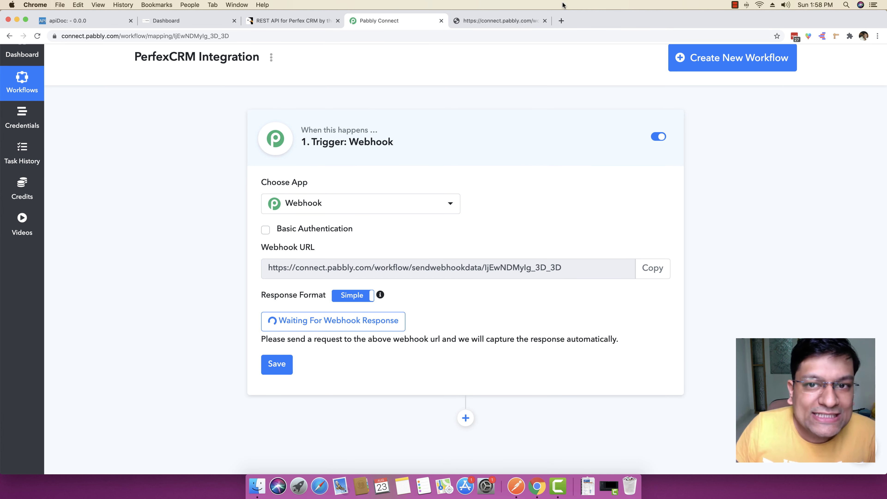
# Step: Save the webhook trigger with the captured Magnet Brains lead data and dismiss the confirmation
pyautogui.click(499, 21)
pyautogui.click(384, 24)
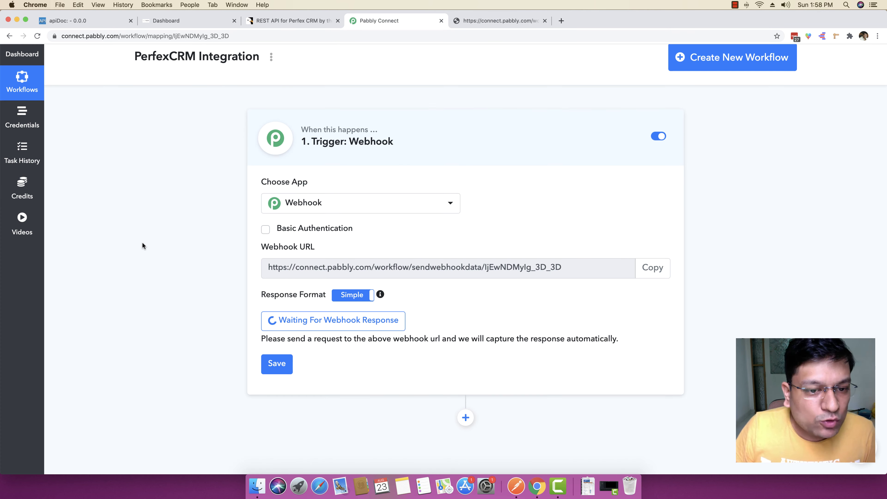
pyautogui.scroll(-2, 142, 241)
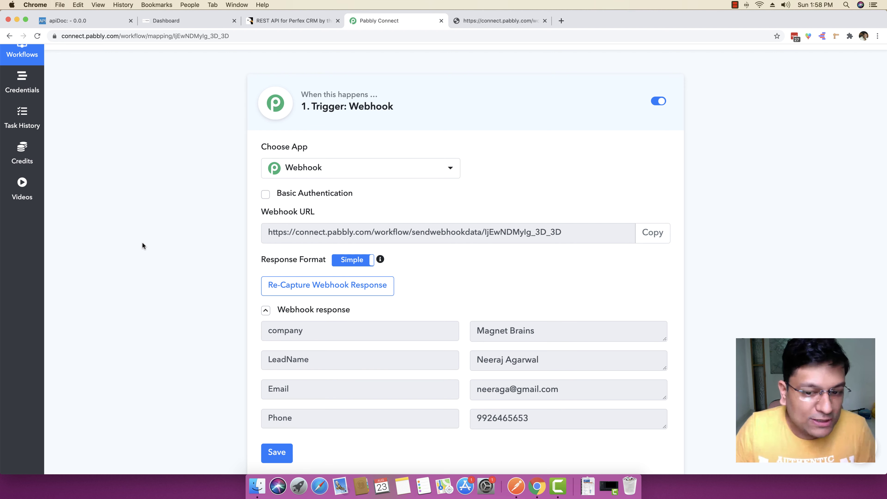
pyautogui.scroll(-1, 142, 245)
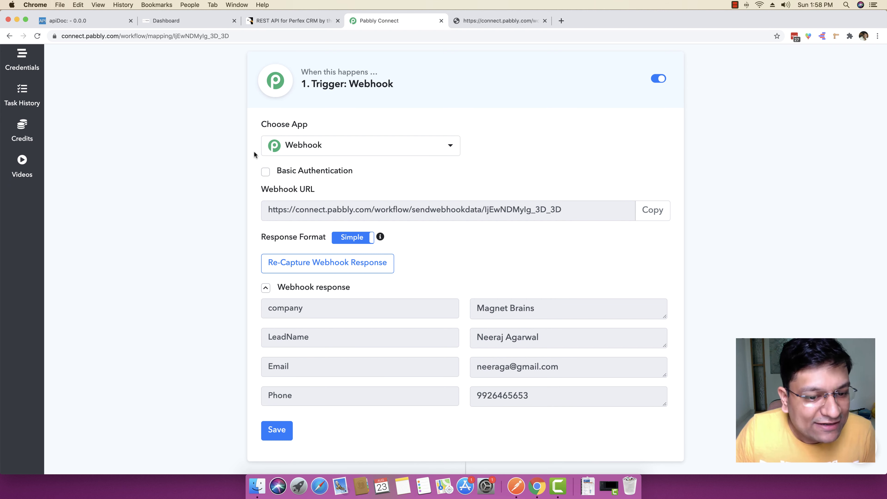
pyautogui.scroll(-3, 253, 154)
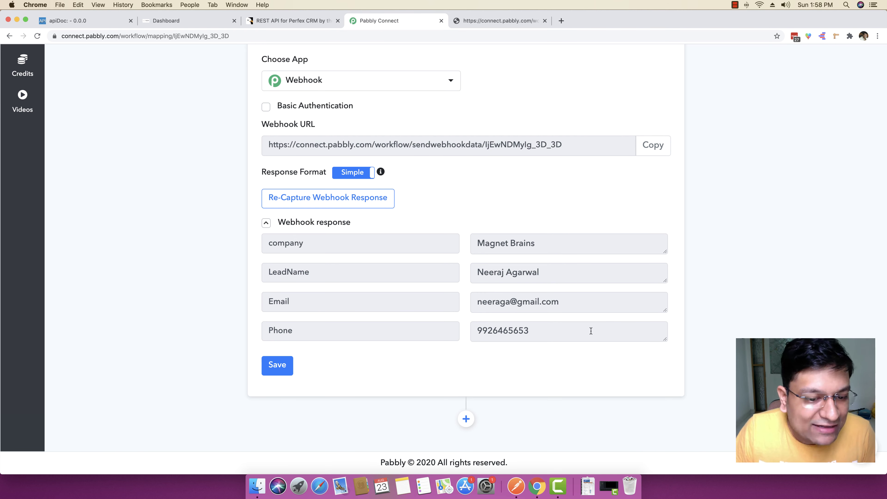
pyautogui.click(299, 366)
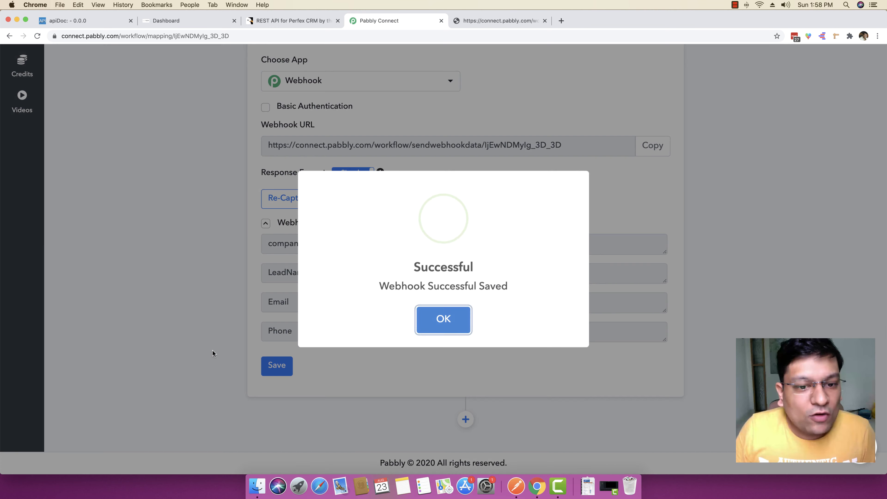
pyautogui.click(423, 320)
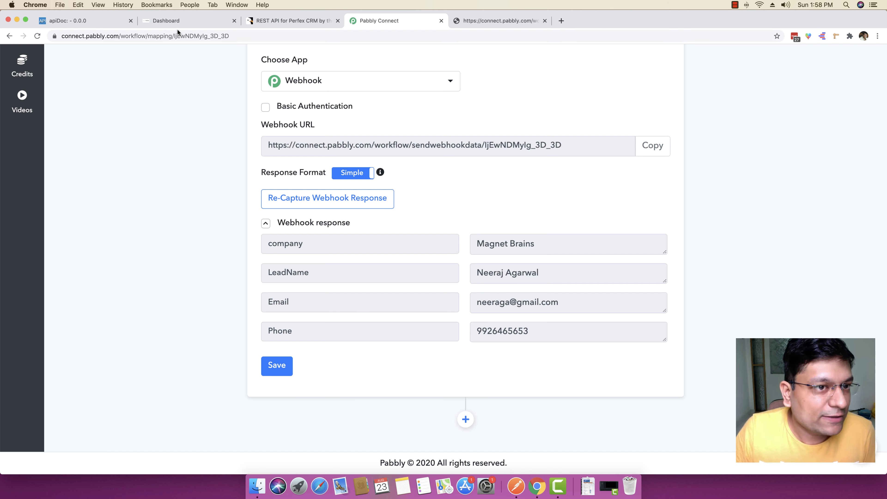
# Step: View the Perfex CRM admin dashboard, then switch to the REST API for Perfex CRM listing
pyautogui.click(170, 20)
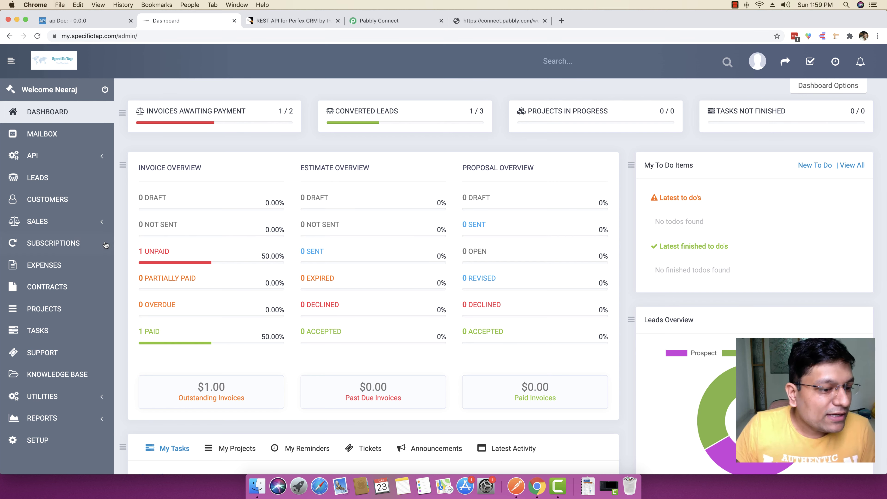
pyautogui.scroll(-2, 105, 244)
pyautogui.scroll(2, 98, 223)
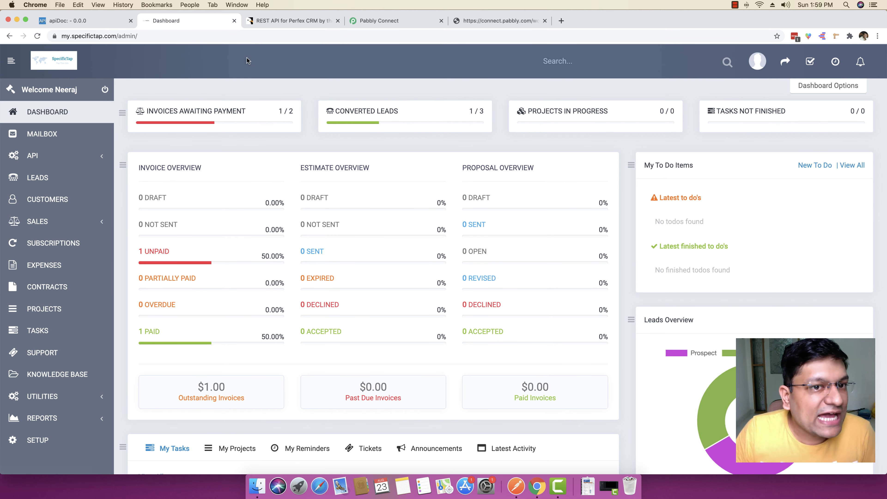
pyautogui.click(279, 21)
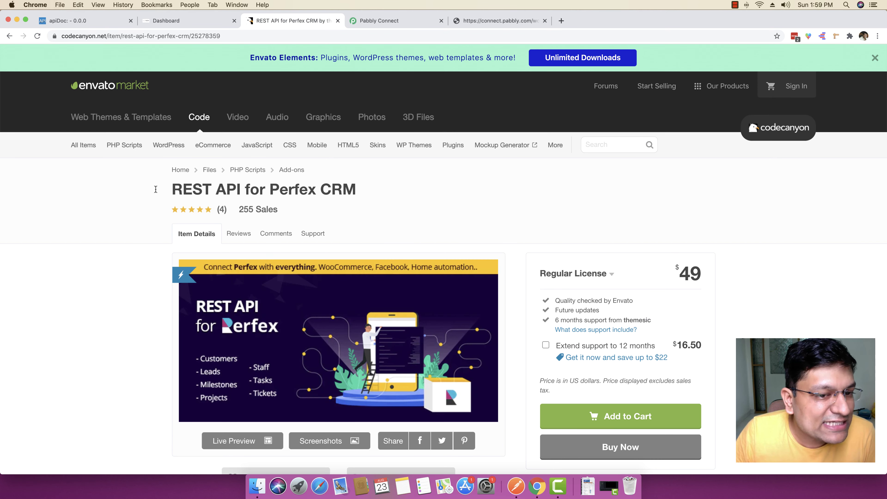
# Step: Review the REST API for Perfex CRM listing and $49 price, then return to the dashboard
pyautogui.moveTo(158, 192); pyautogui.dragTo(164, 192)
pyautogui.click(361, 189)
pyautogui.click(130, 210)
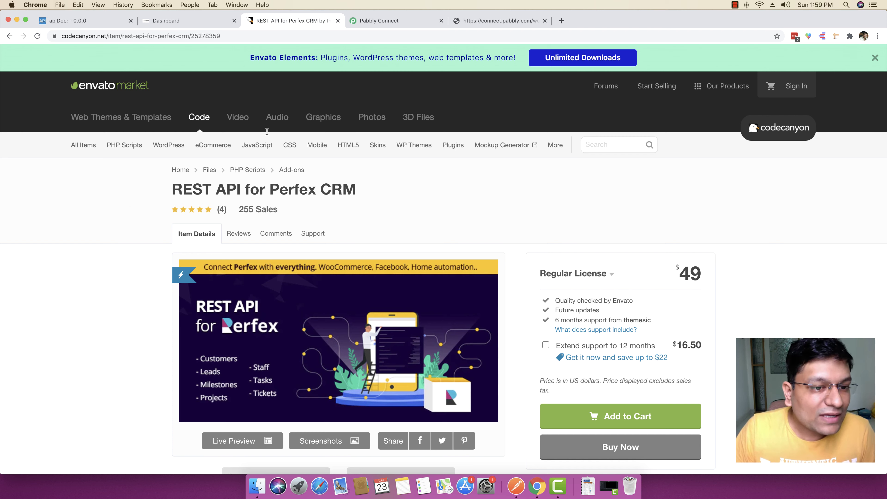
pyautogui.moveTo(165, 191); pyautogui.dragTo(244, 191)
pyautogui.click(275, 192)
pyautogui.scroll(-5, 274, 192)
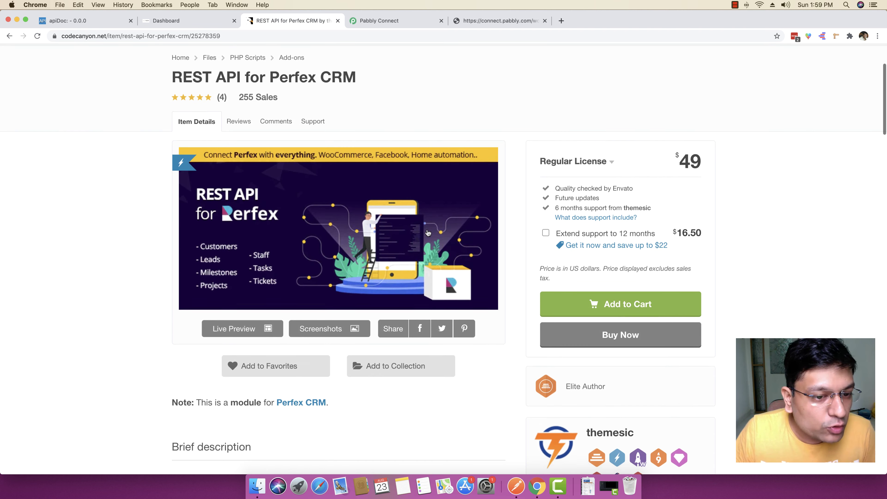
pyautogui.scroll(5, 275, 192)
pyautogui.scroll(-10, 98, 192)
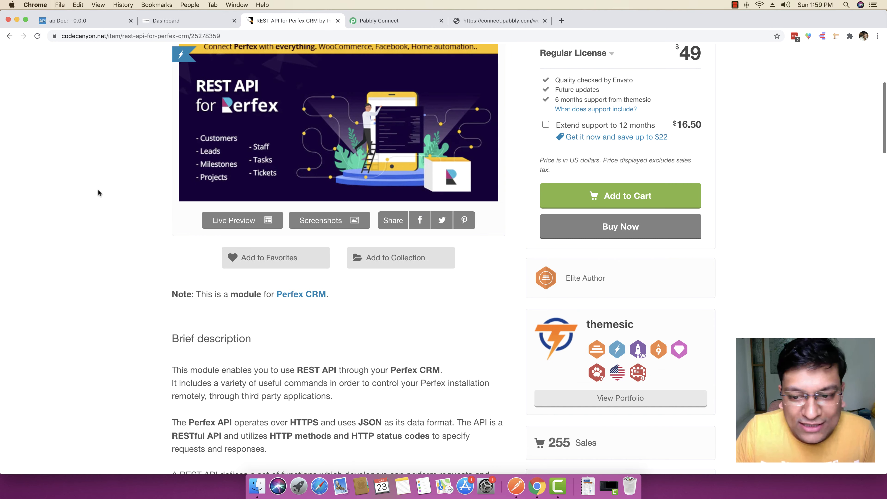
pyautogui.scroll(12, 98, 193)
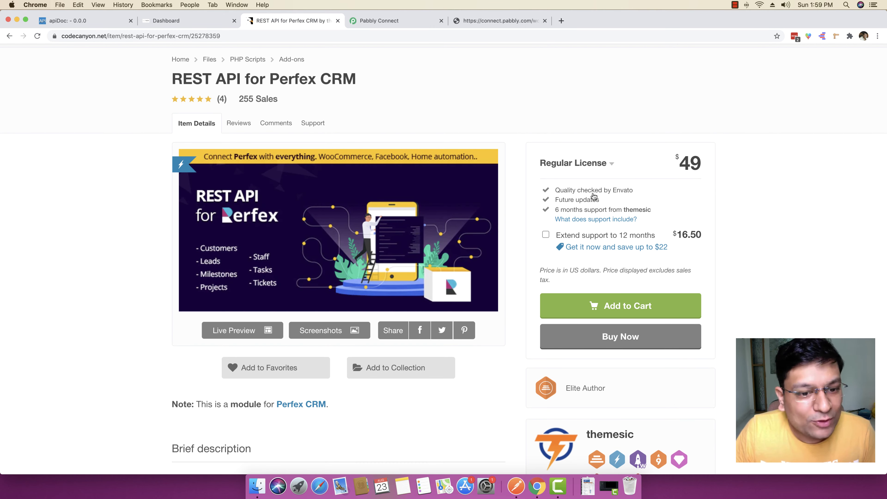
pyautogui.scroll(3, 88, 271)
pyautogui.scroll(2, 90, 275)
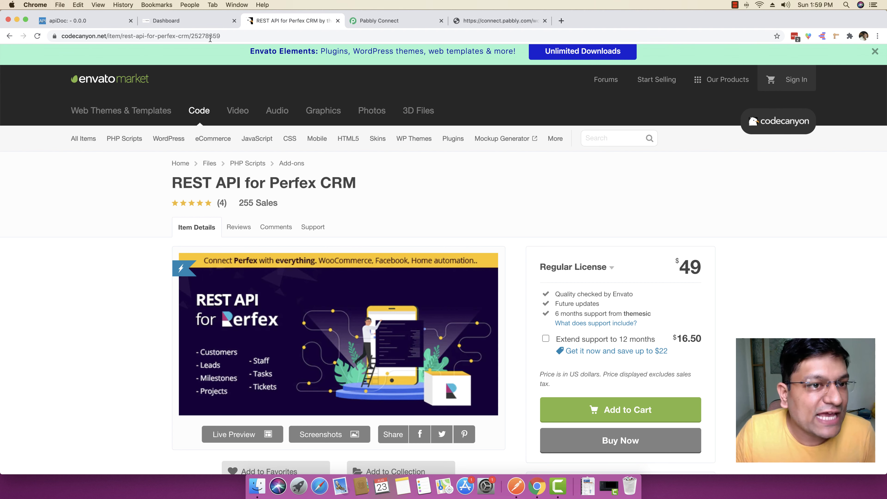
pyautogui.click(198, 20)
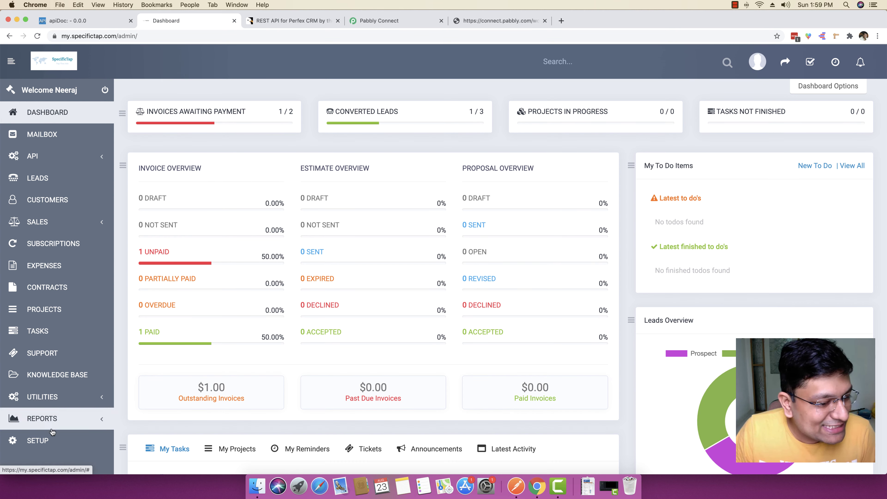
# Step: Confirm the Rest API module is installed under Setup > Modules
pyautogui.scroll(-1, 35, 442)
pyautogui.click(34, 440)
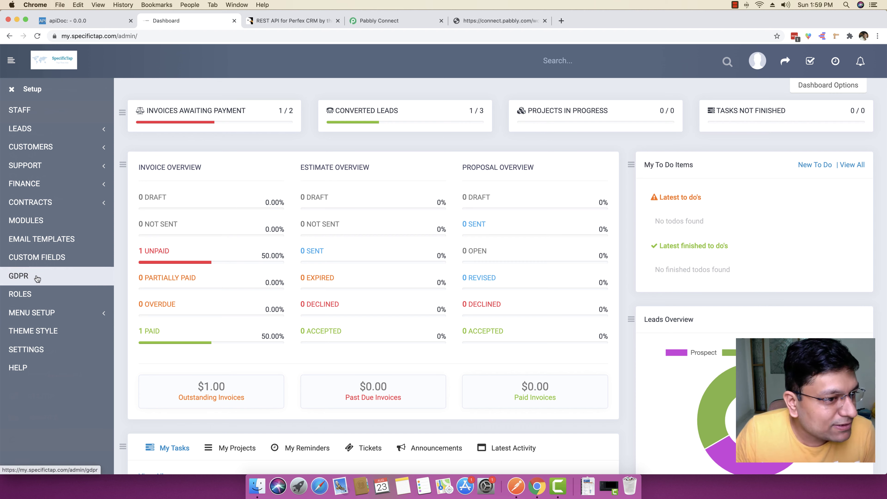
pyautogui.click(41, 222)
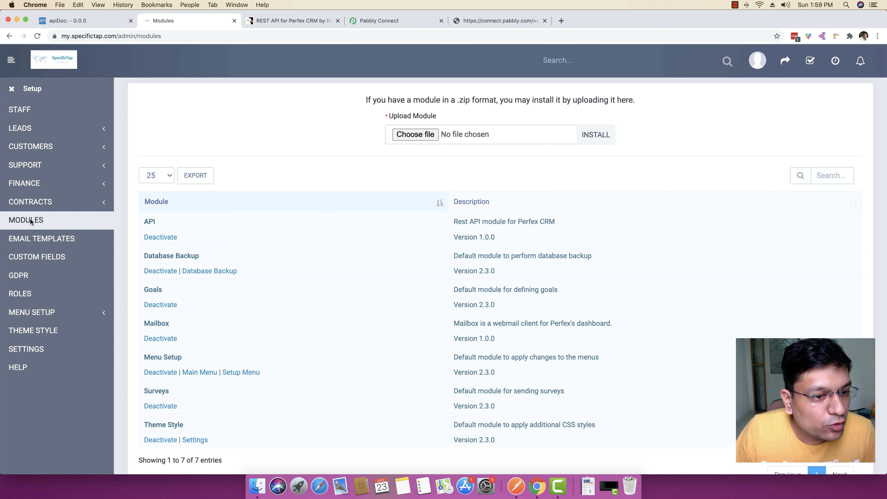
pyautogui.moveTo(178, 223); pyautogui.dragTo(142, 223)
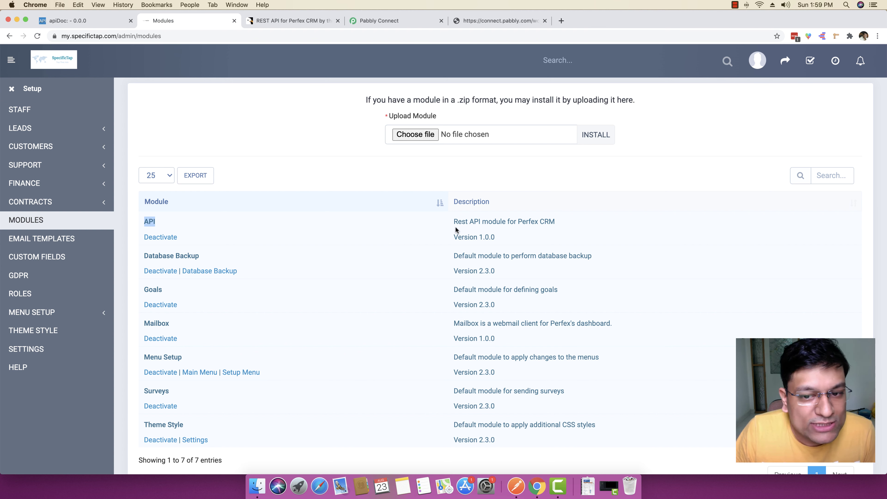
pyautogui.moveTo(455, 225); pyautogui.dragTo(560, 224)
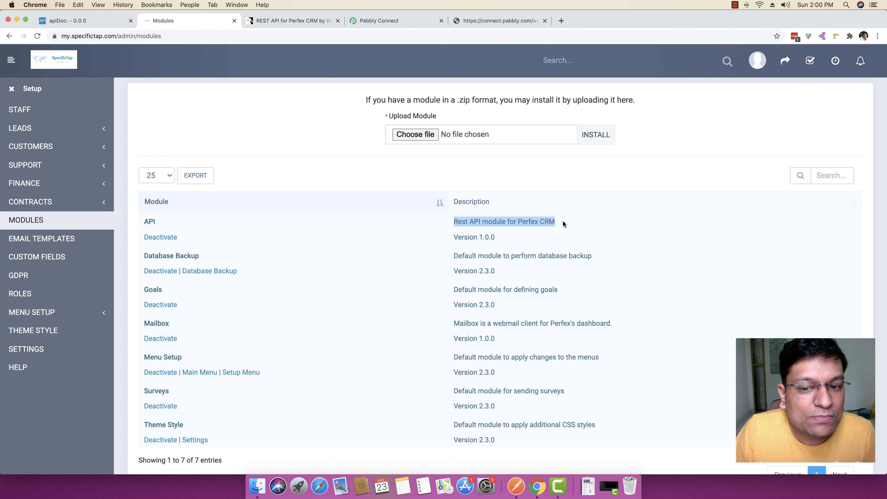
pyautogui.click(563, 224)
pyautogui.click(11, 89)
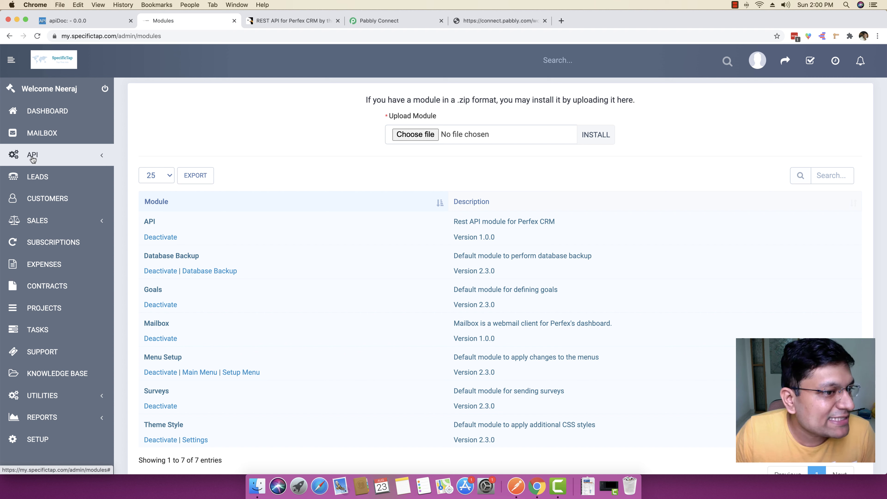
# Step: View the API Management token list and open the API Manual documentation
pyautogui.click(33, 158)
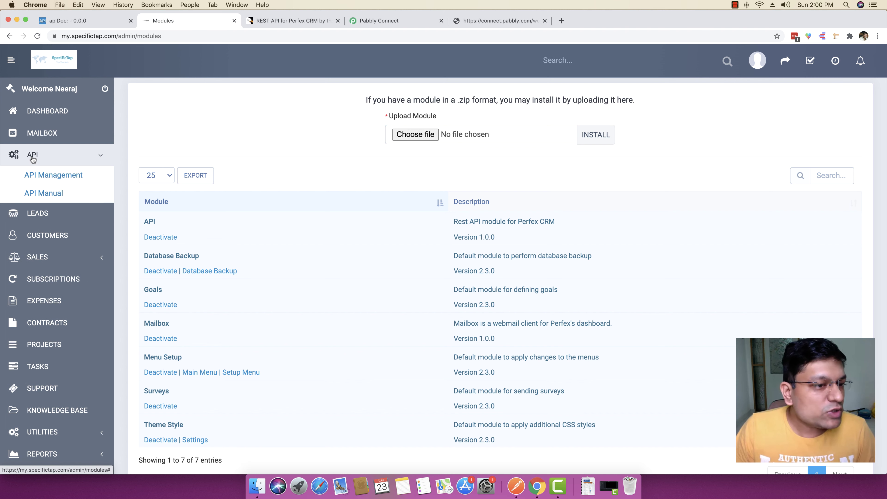
pyautogui.click(49, 178)
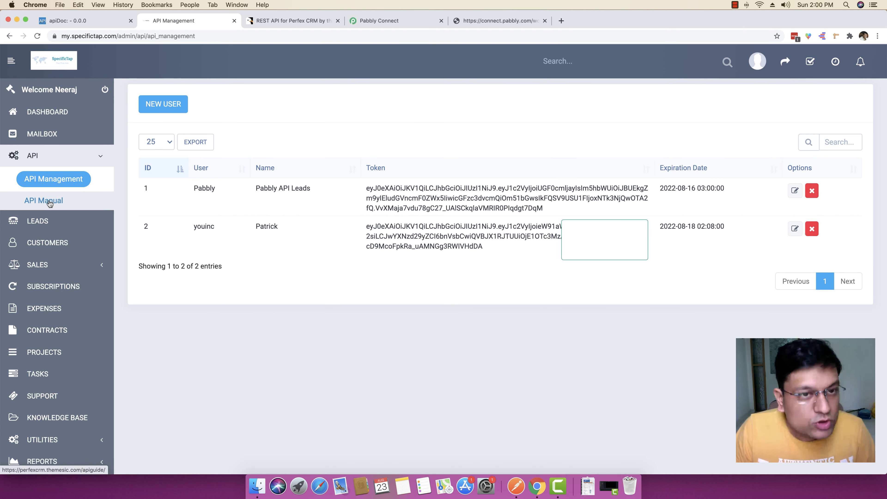
pyautogui.keyDown('super'); pyautogui.click(50, 201); pyautogui.keyUp('super')
pyautogui.click(292, 21)
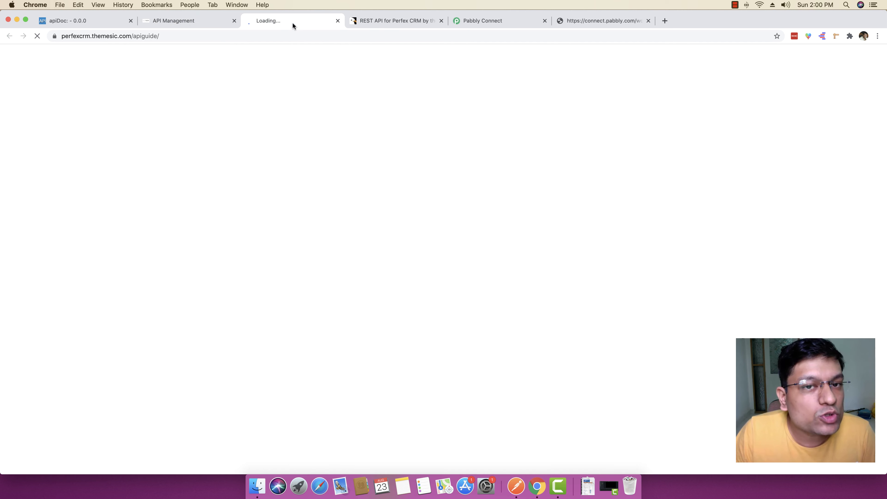
# Step: Close CodeCanyon and browse the Add New Lead, Milestone and Customer command docs
pyautogui.click(440, 20)
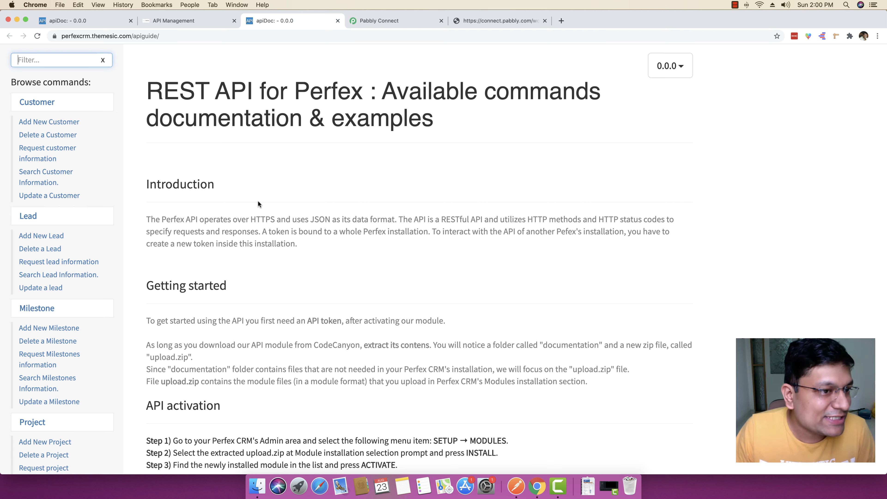
pyautogui.click(38, 122)
pyautogui.click(47, 236)
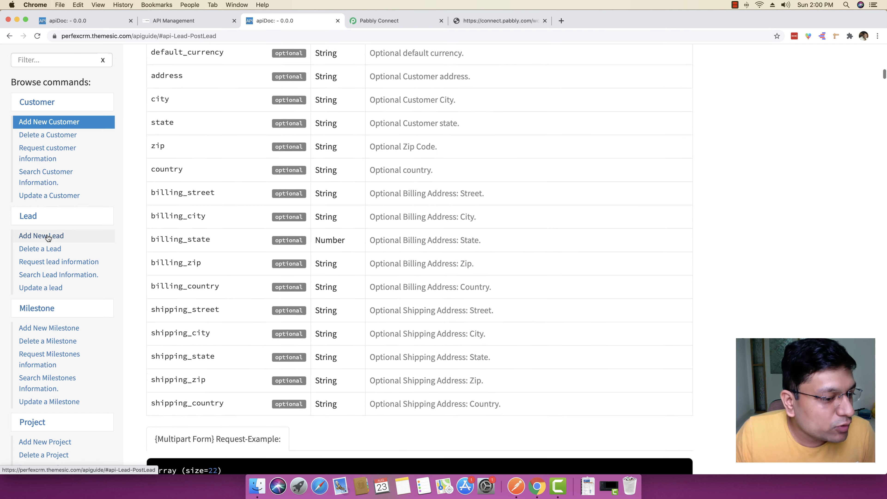
pyautogui.click(51, 328)
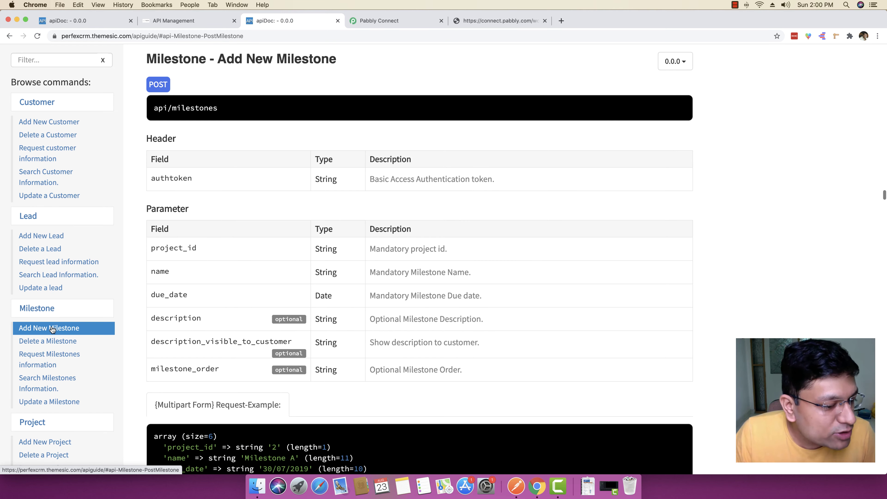
pyautogui.scroll(-7, 51, 329)
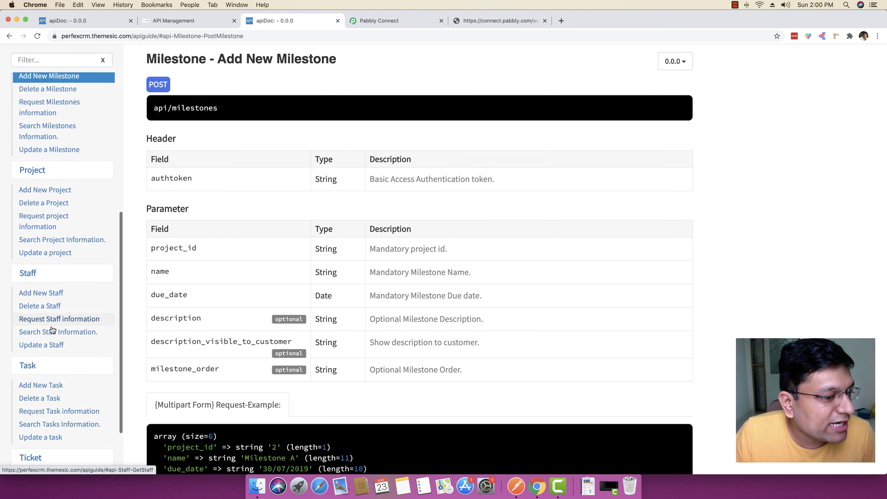
pyautogui.scroll(-3, 52, 329)
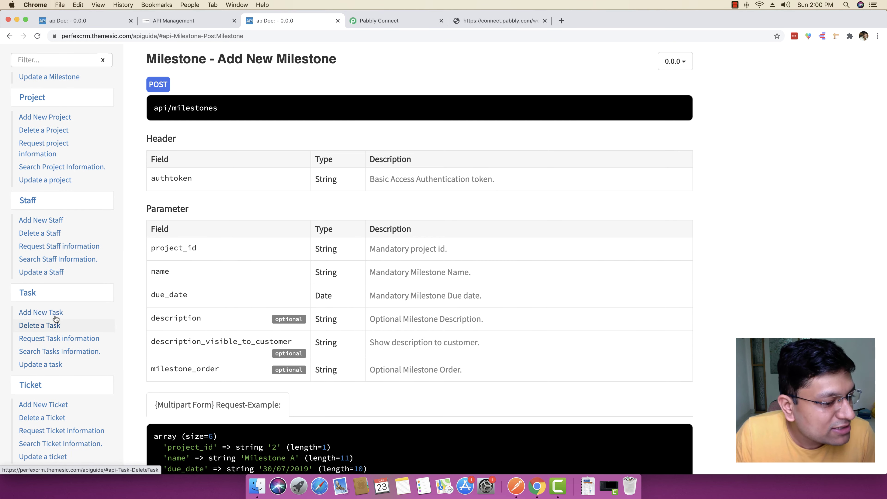
pyautogui.scroll(-3, 49, 405)
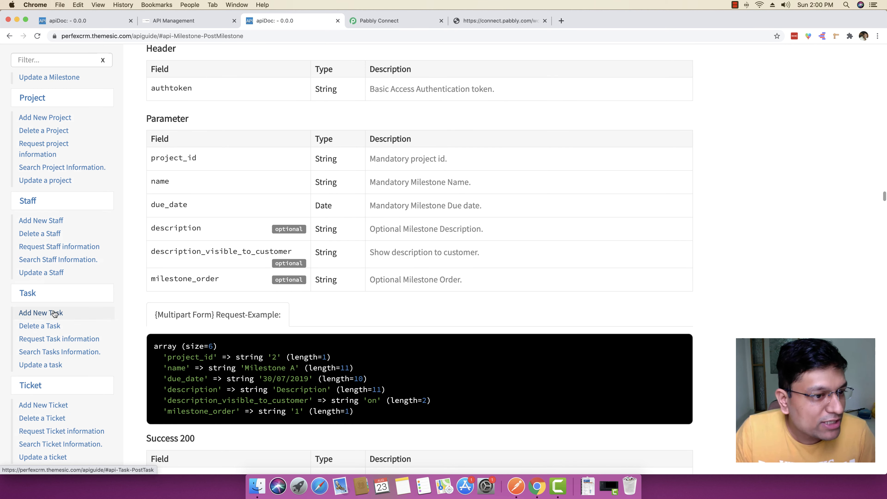
pyautogui.scroll(10, 54, 300)
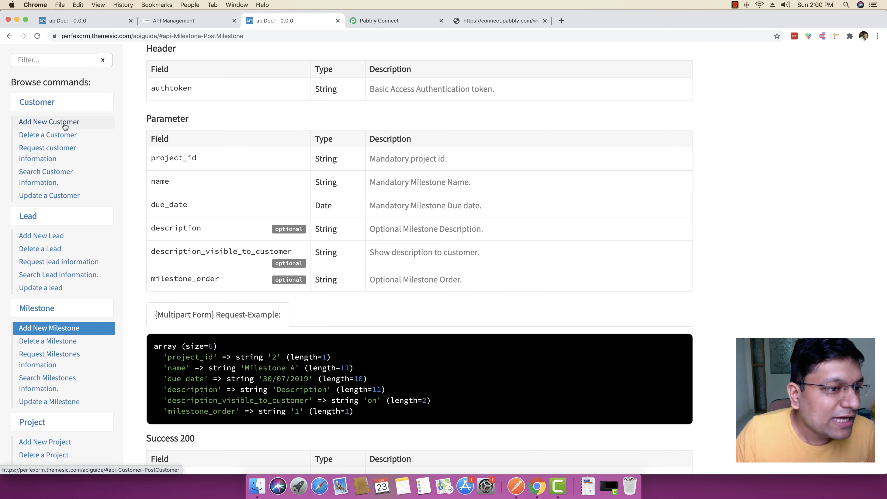
pyautogui.click(65, 126)
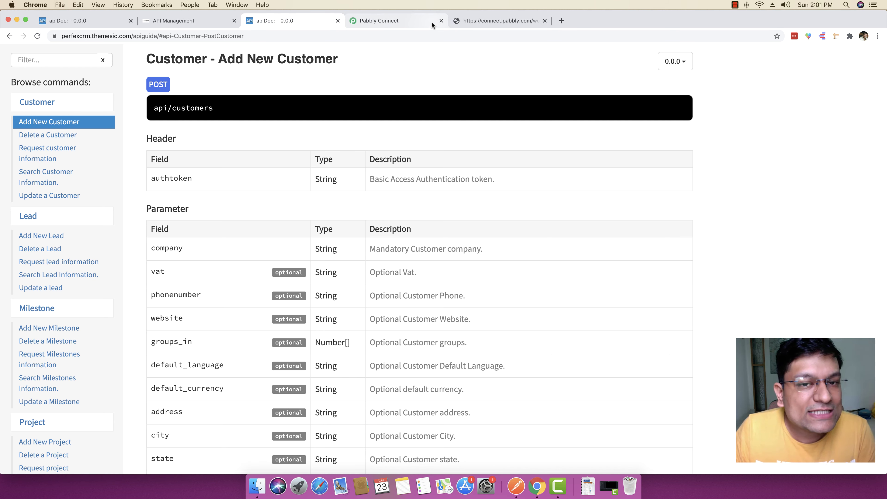
# Step: Go back to the PerfexCRM Integration workflow and scroll through its saved webhook trigger
pyautogui.click(401, 21)
pyautogui.scroll(5, 159, 296)
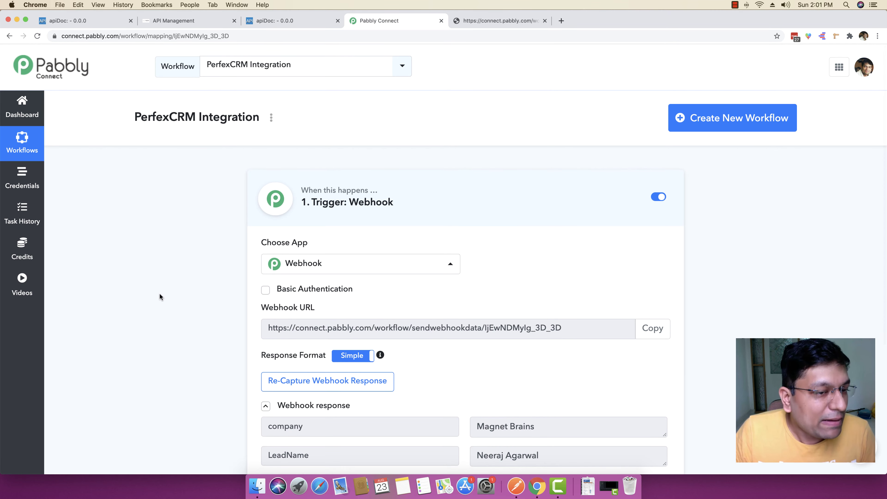
pyautogui.scroll(-5, 160, 296)
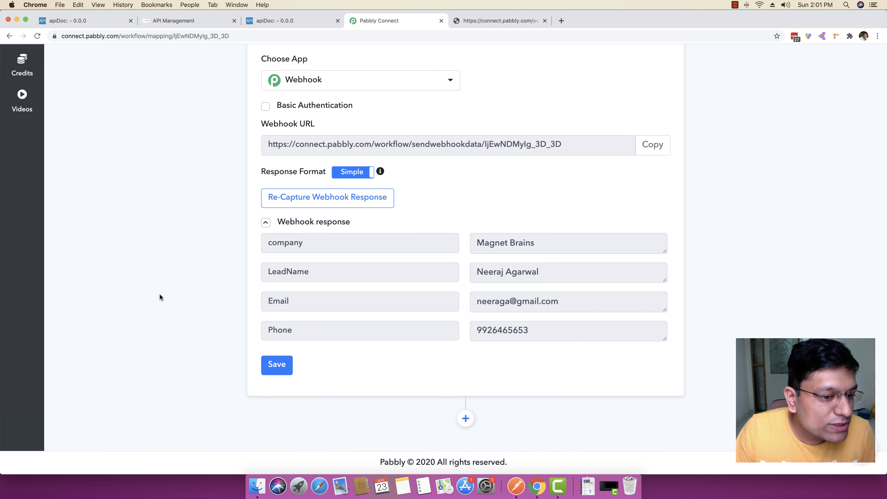
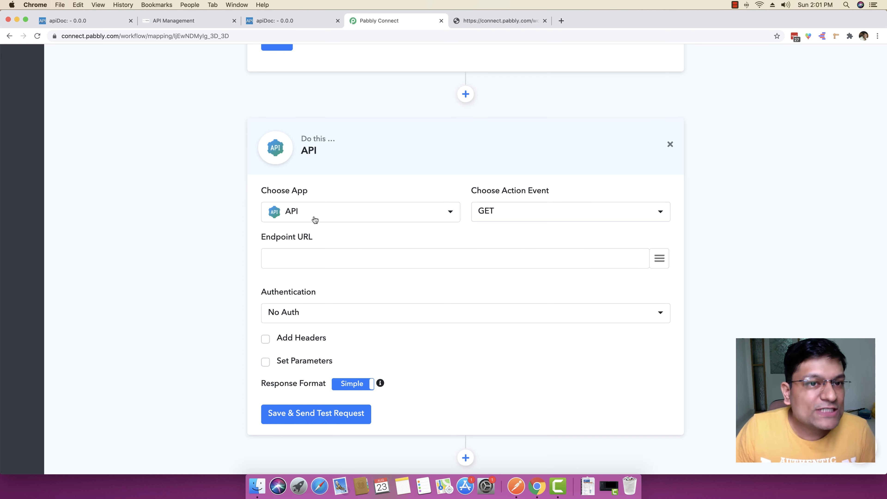
# Step: Copy the POST api/customers endpoint path from the Add New Customer entry in the Perfex API docs
pyautogui.click(295, 21)
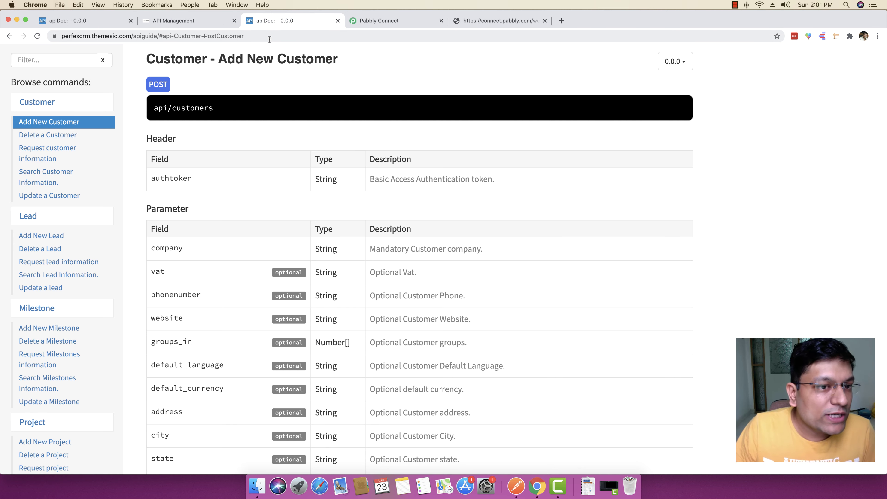
pyautogui.scroll(1, 255, 94)
pyautogui.moveTo(214, 127); pyautogui.dragTo(156, 127)
pyautogui.rightClick(159, 126)
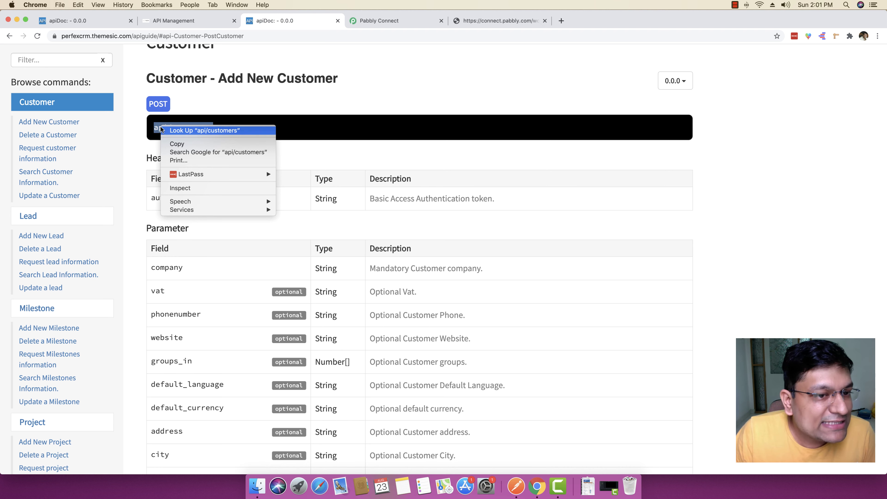
pyautogui.click(171, 141)
pyautogui.click(159, 107)
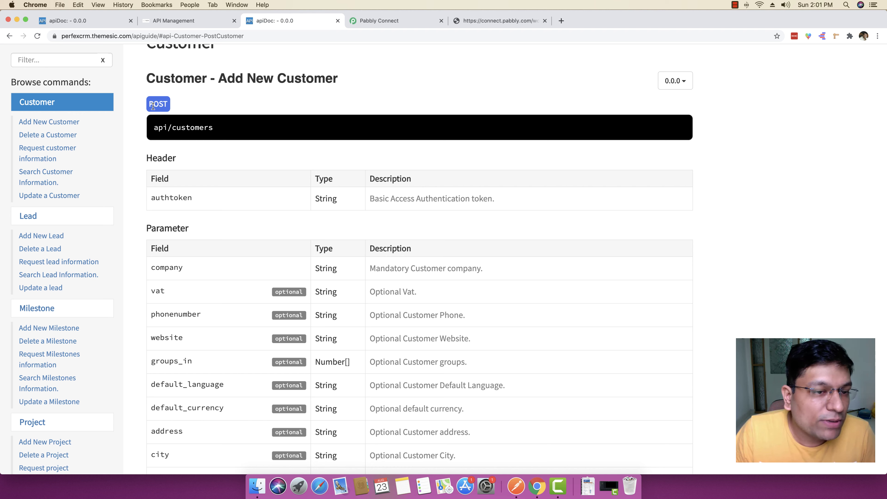
pyautogui.moveTo(155, 128); pyautogui.dragTo(216, 133)
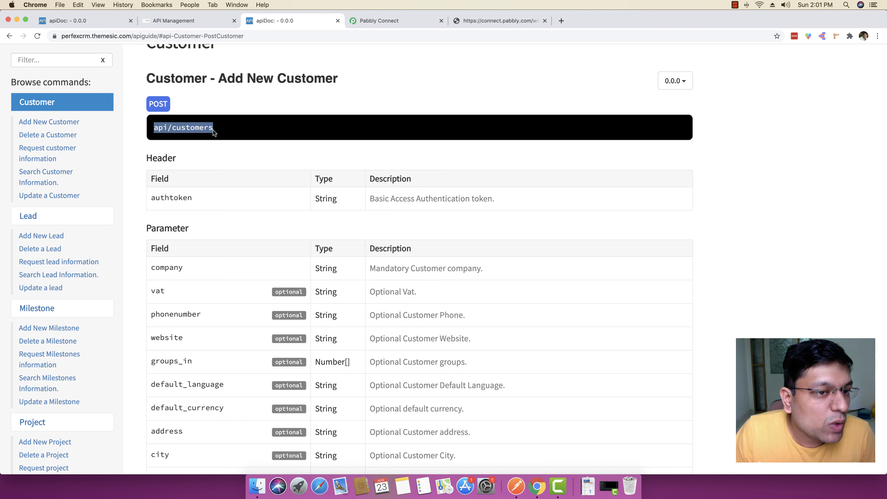
pyautogui.rightClick(197, 126)
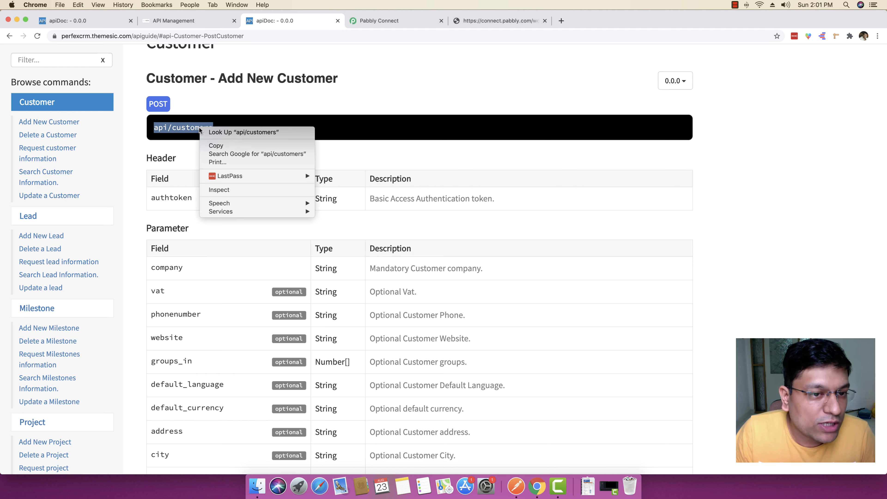
pyautogui.click(212, 145)
# Step: Keep the API app and set the request method to POST
pyautogui.click(368, 21)
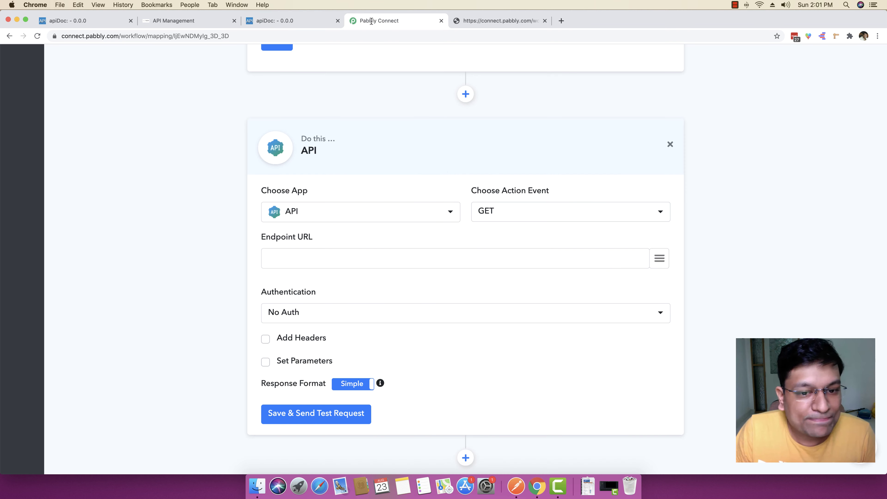
pyautogui.scroll(-1, 374, 258)
pyautogui.click(340, 209)
pyautogui.click(285, 212)
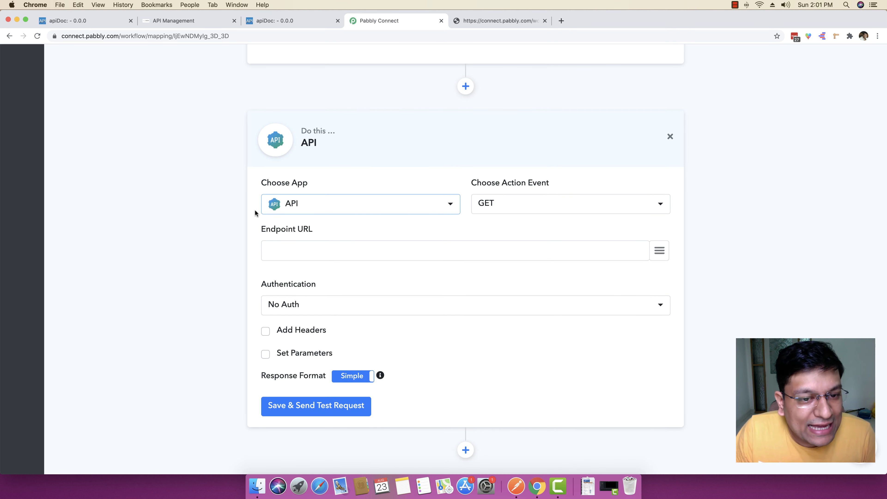
pyautogui.click(527, 205)
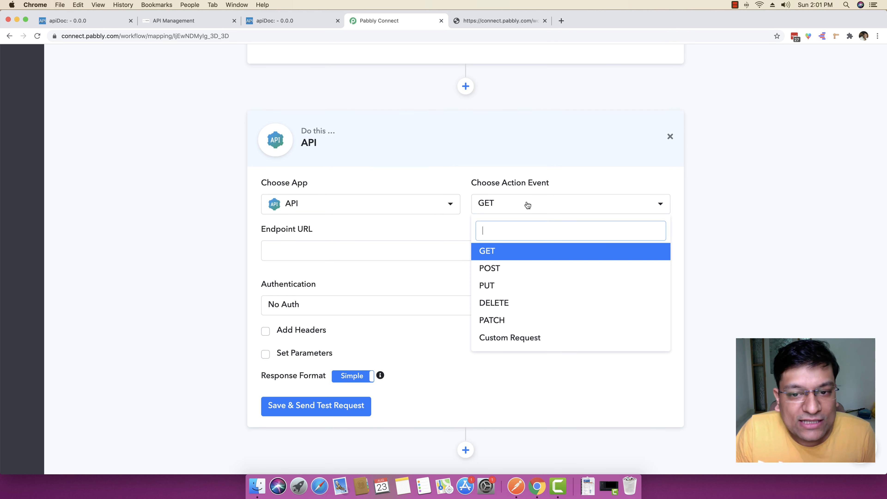
pyautogui.click(512, 269)
# Step: Paste api/customers into the Endpoint URL field
pyautogui.click(319, 24)
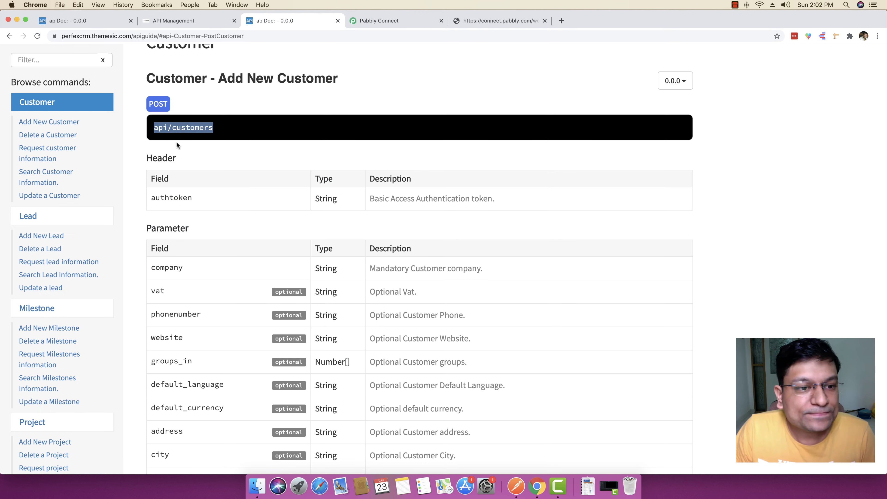
pyautogui.click(373, 20)
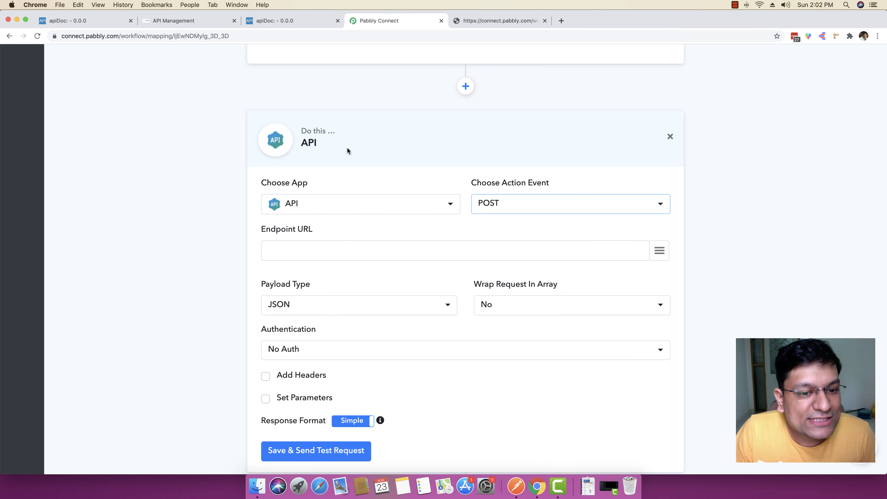
pyautogui.press('super+v')
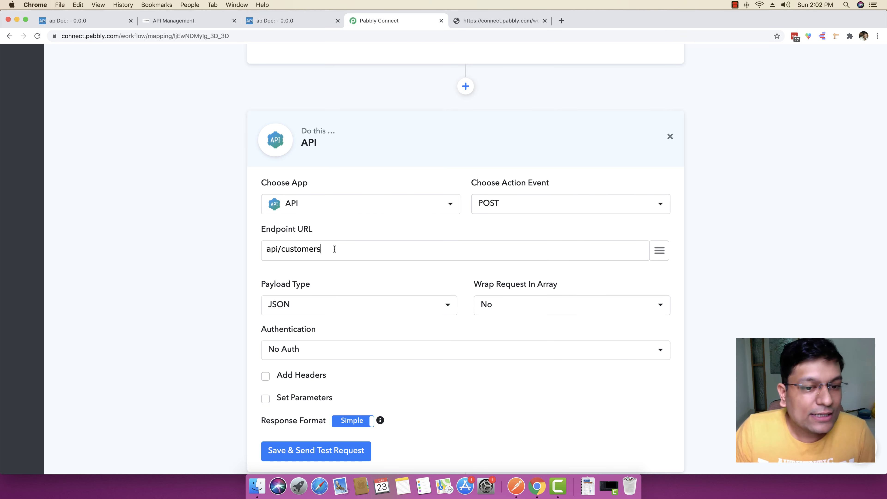
pyautogui.moveTo(344, 249); pyautogui.dragTo(246, 249)
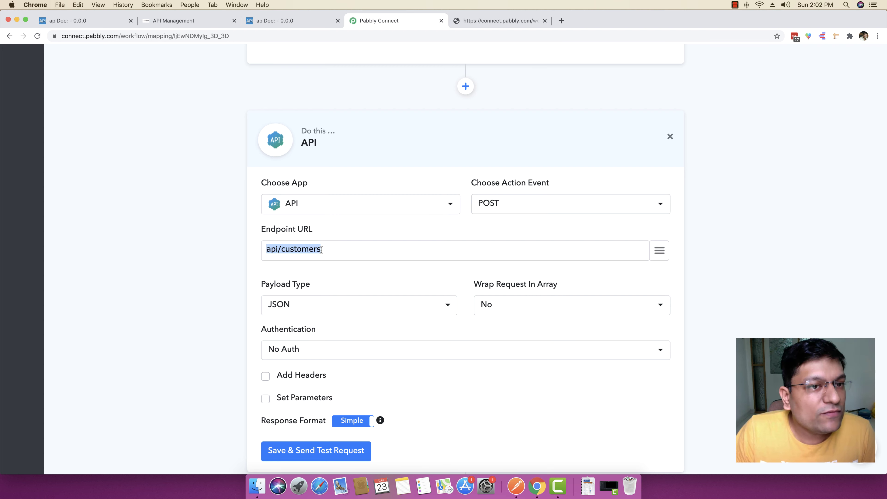
pyautogui.click(171, 20)
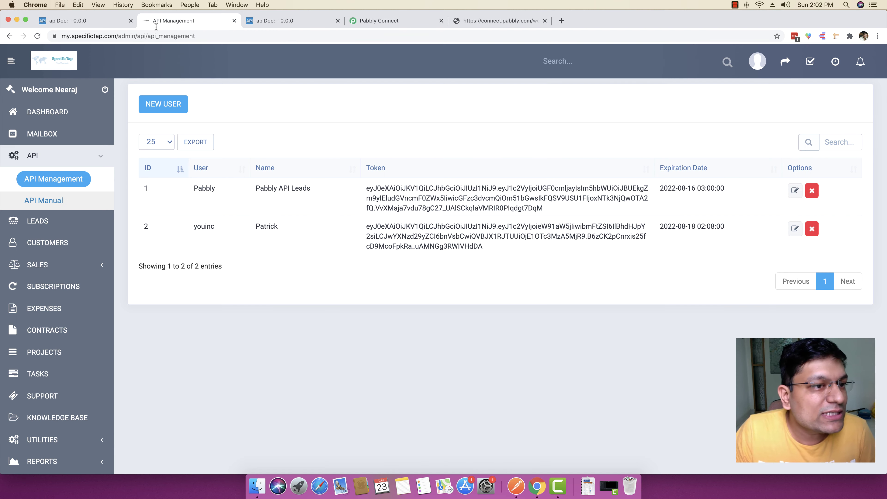
pyautogui.moveTo(117, 36); pyautogui.dragTo(50, 39)
pyautogui.press('super+c')
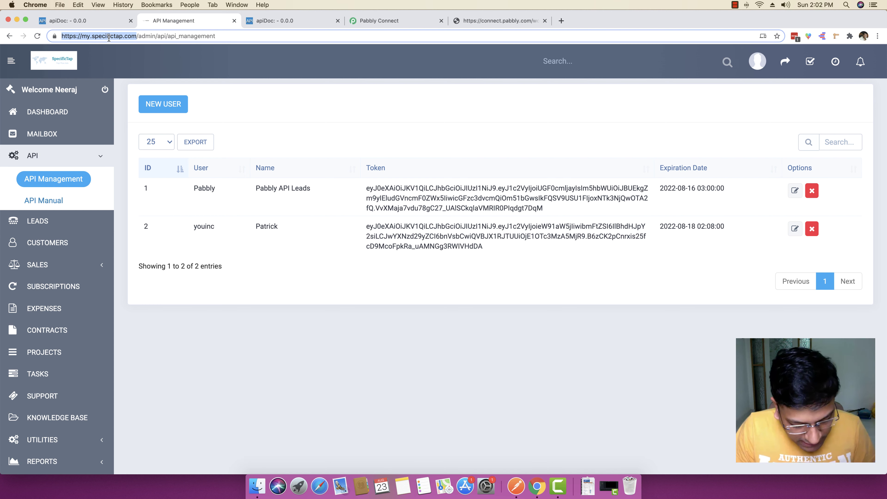
pyautogui.click(374, 20)
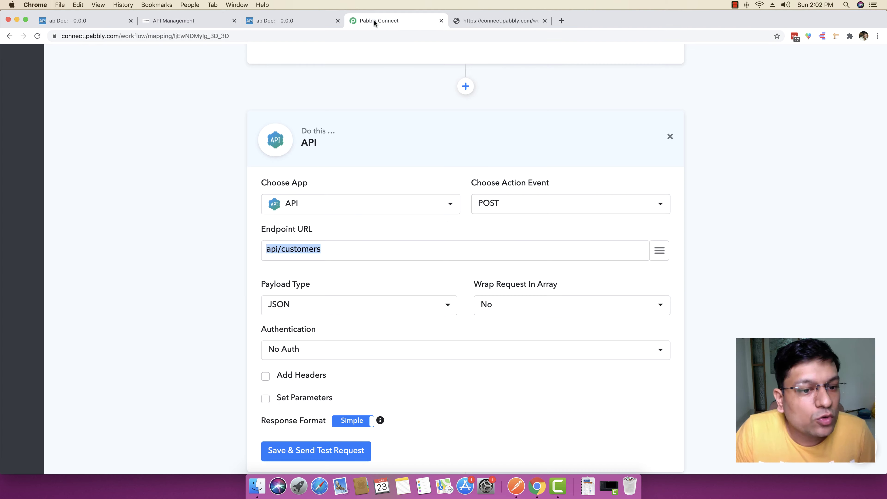
pyautogui.click(265, 249)
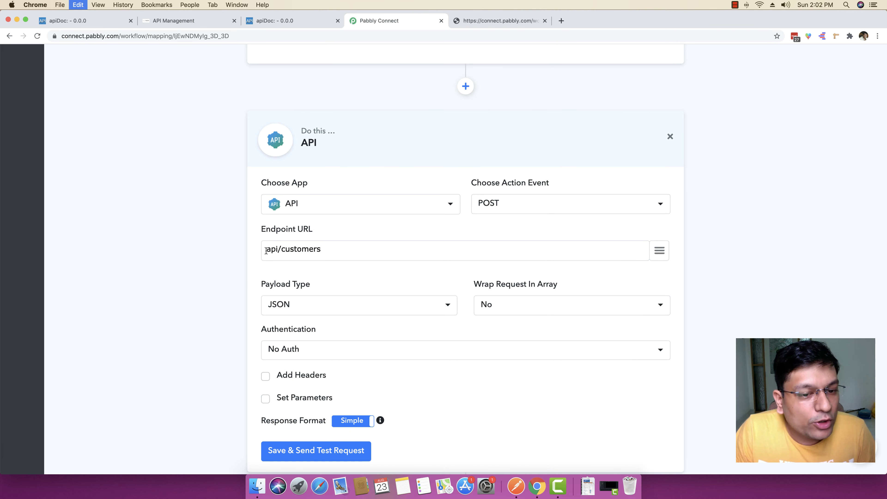
pyautogui.press('super+v')
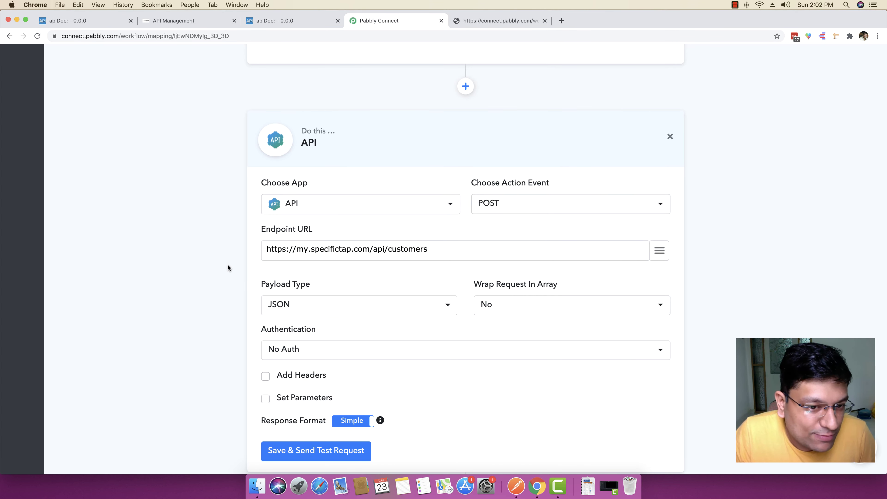
pyautogui.moveTo(266, 248); pyautogui.dragTo(288, 249)
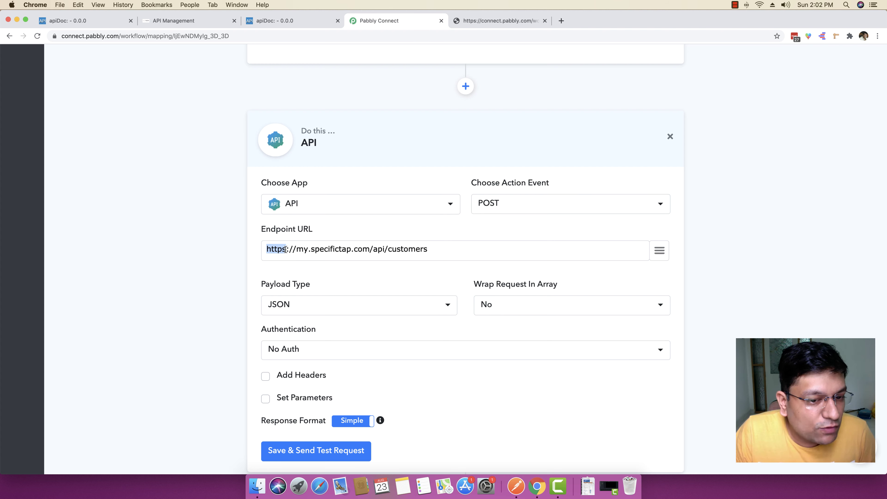
pyautogui.click(296, 249)
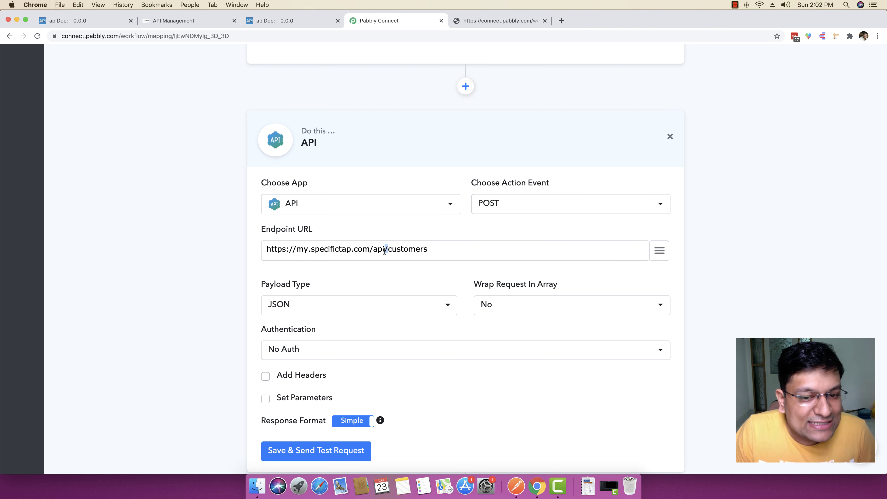
pyautogui.moveTo(374, 249); pyautogui.dragTo(369, 250)
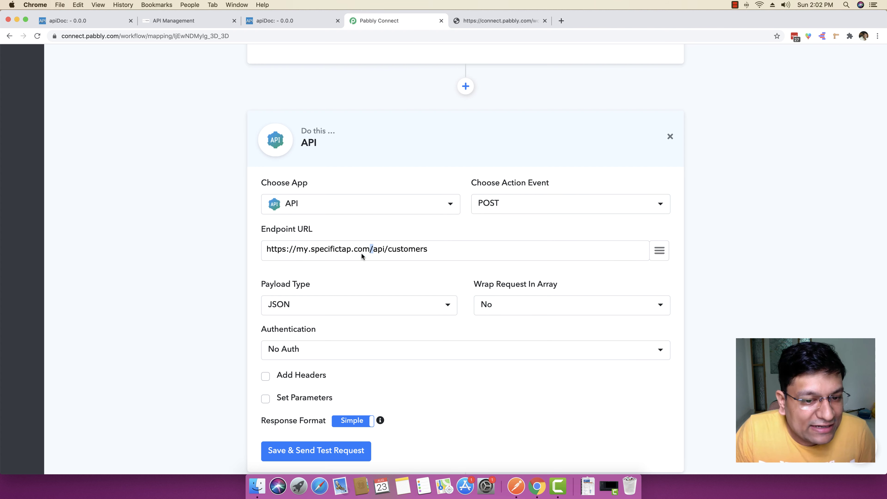
pyautogui.moveTo(437, 249); pyautogui.dragTo(244, 253)
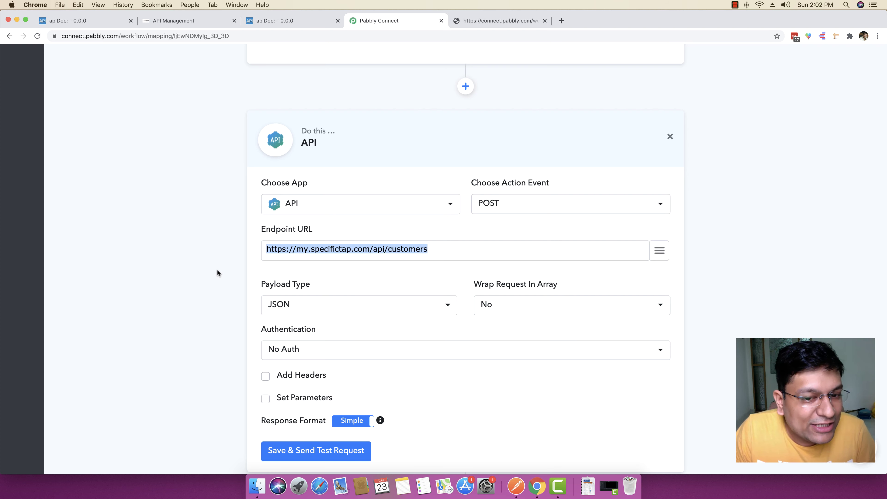
pyautogui.scroll(-1, 217, 270)
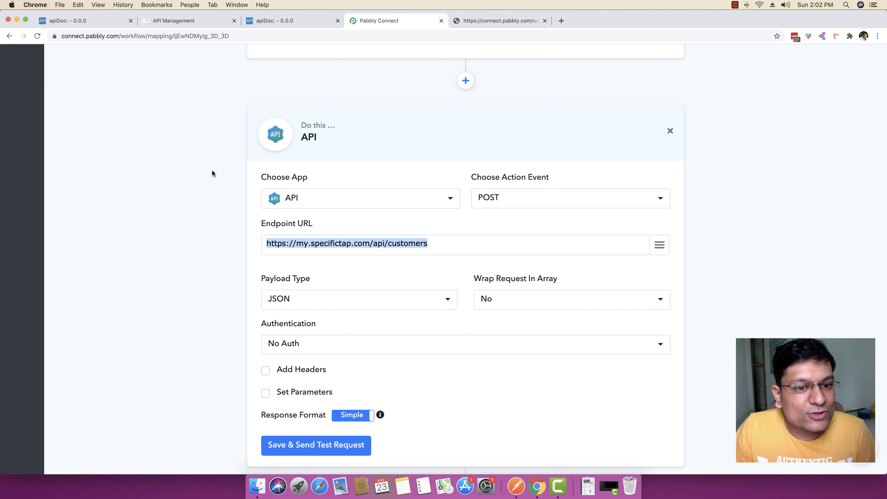
pyautogui.click(301, 21)
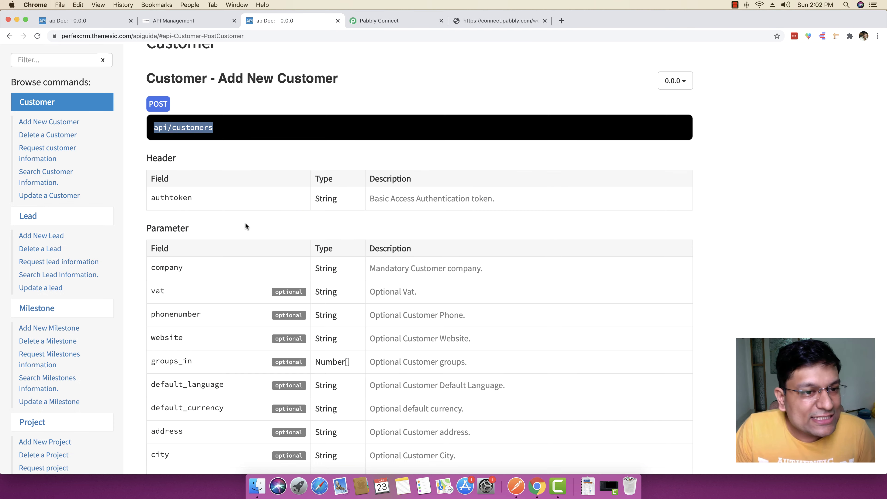
# Step: Copy the authtoken header name from the apiDoc Header table
pyautogui.scroll(-1, 174, 196)
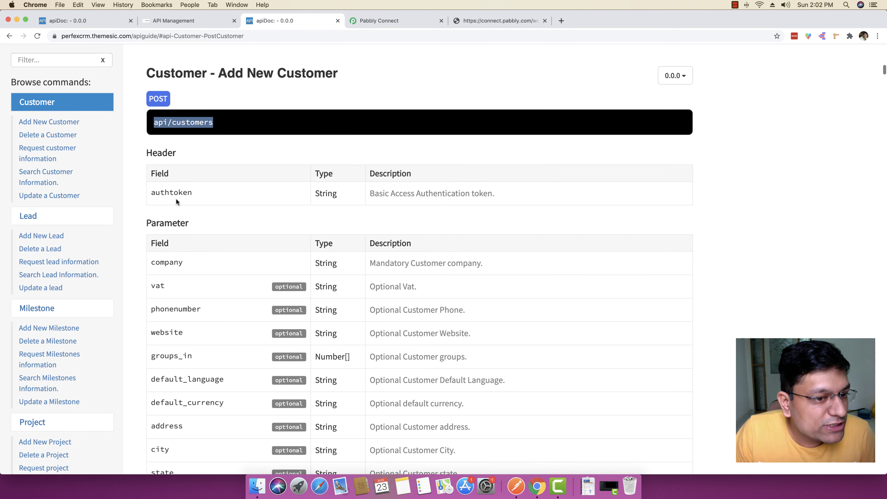
pyautogui.doubleClick(173, 189)
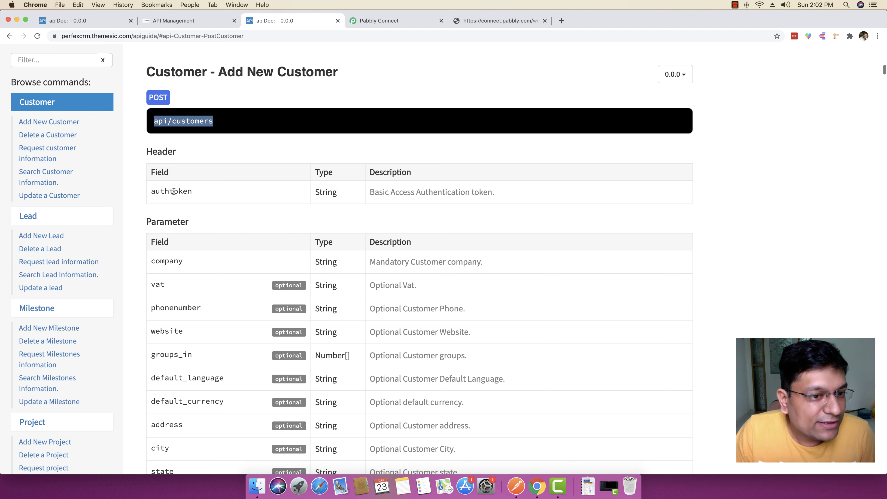
pyautogui.rightClick(162, 190)
pyautogui.click(177, 209)
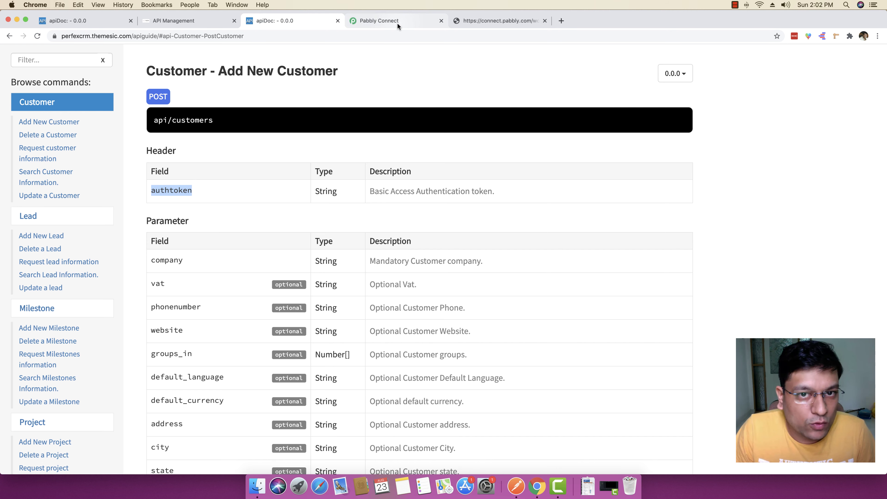
pyautogui.click(146, 149)
pyautogui.moveTo(147, 149); pyautogui.dragTo(181, 153)
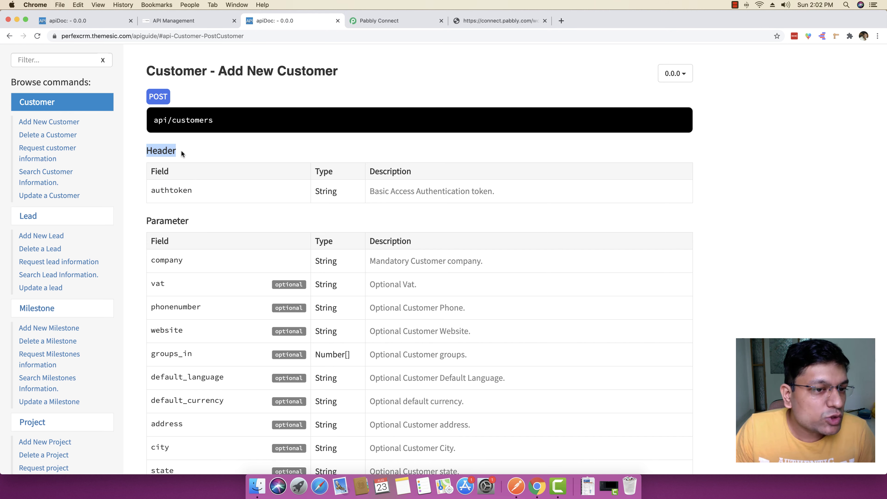
# Step: Enable Add Headers and set the first header key to authtoken
pyautogui.click(408, 22)
pyautogui.scroll(-2, 225, 250)
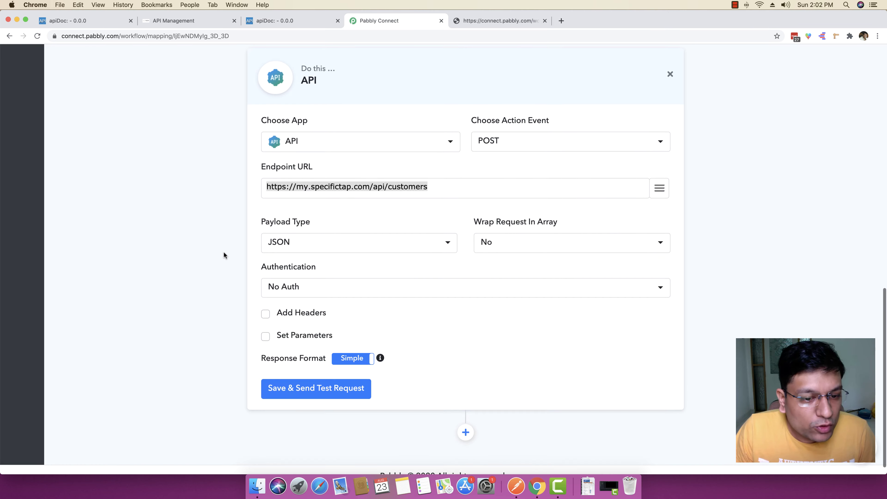
pyautogui.click(265, 313)
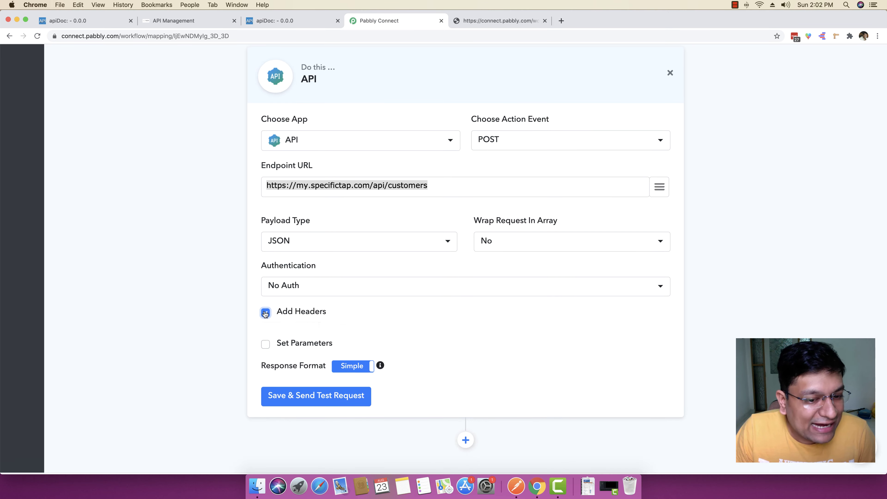
pyautogui.click(320, 332)
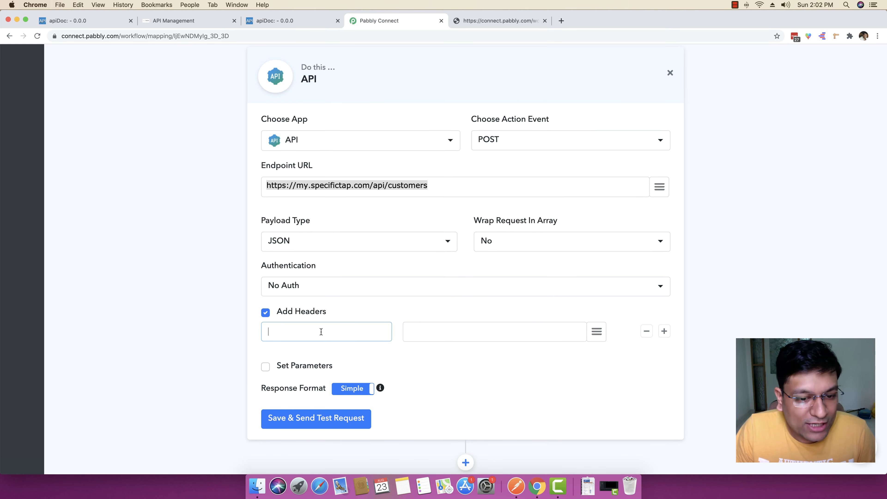
pyautogui.click(327, 22)
pyautogui.doubleClick(176, 189)
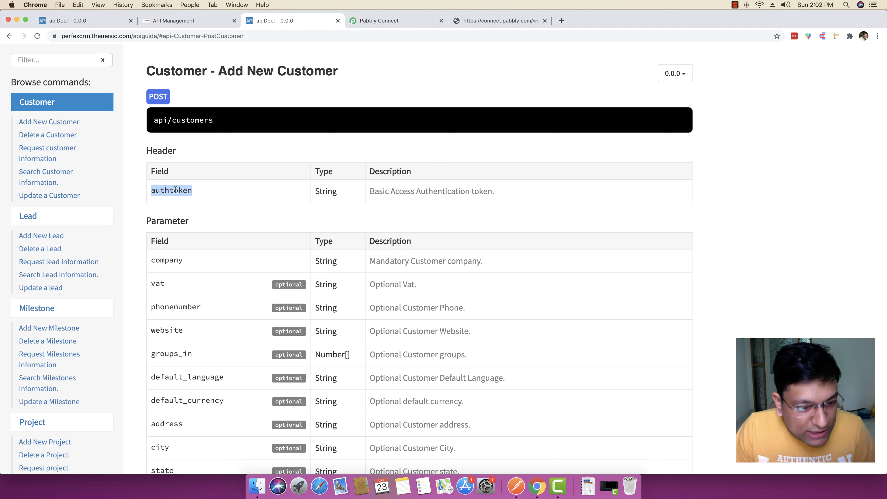
pyautogui.press('super+c')
pyautogui.click(379, 21)
pyautogui.scroll(-1, 298, 333)
pyautogui.press('super+v')
pyautogui.click(409, 326)
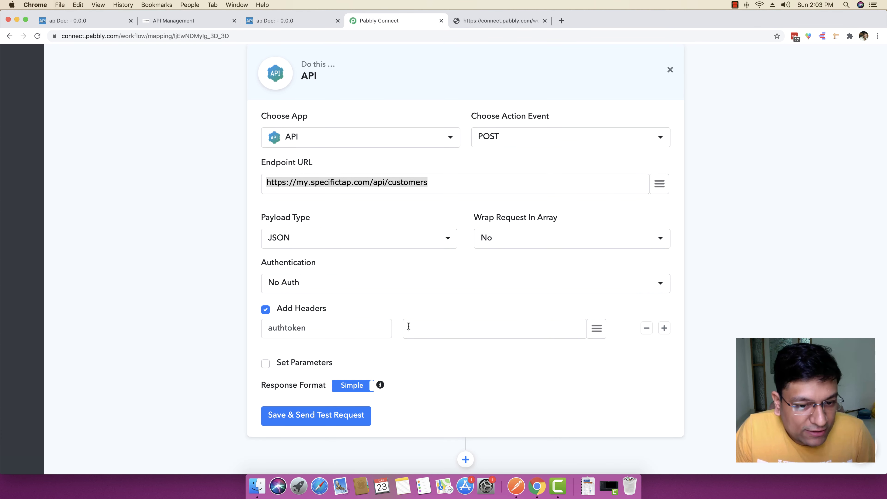
# Step: In Perfex API Management, start creating a new API user, then cancel it
pyautogui.click(199, 21)
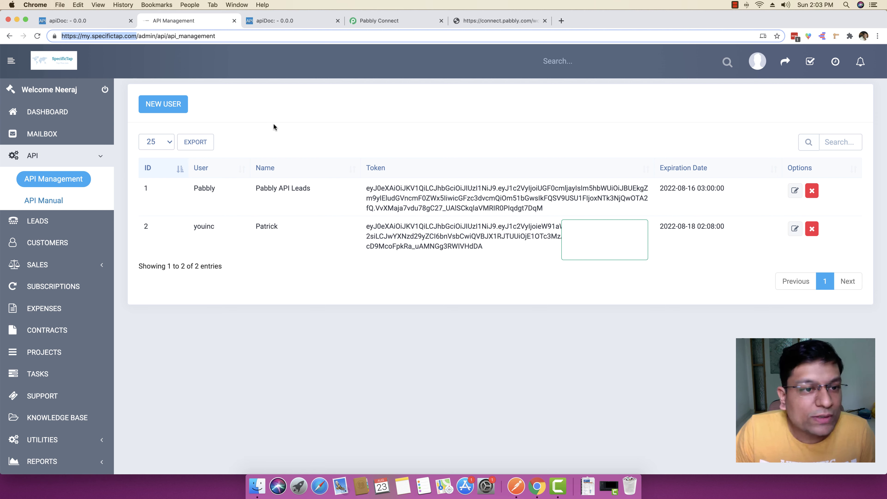
pyautogui.click(162, 107)
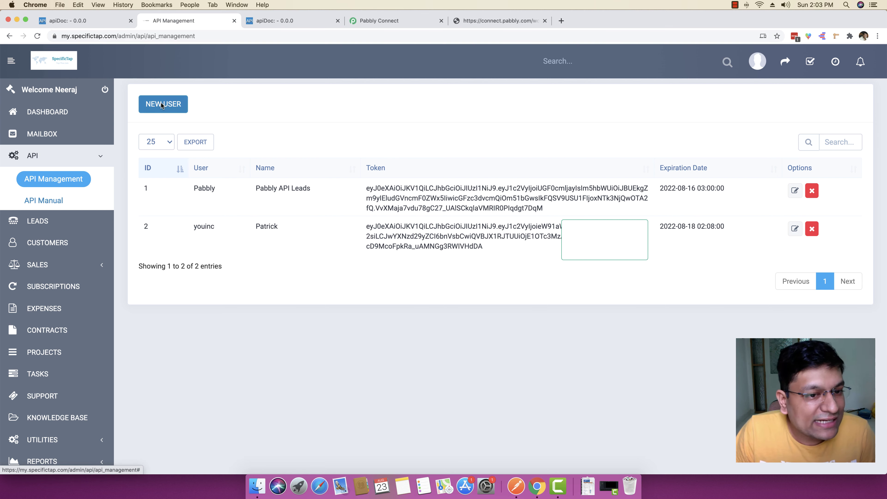
pyautogui.click(334, 126)
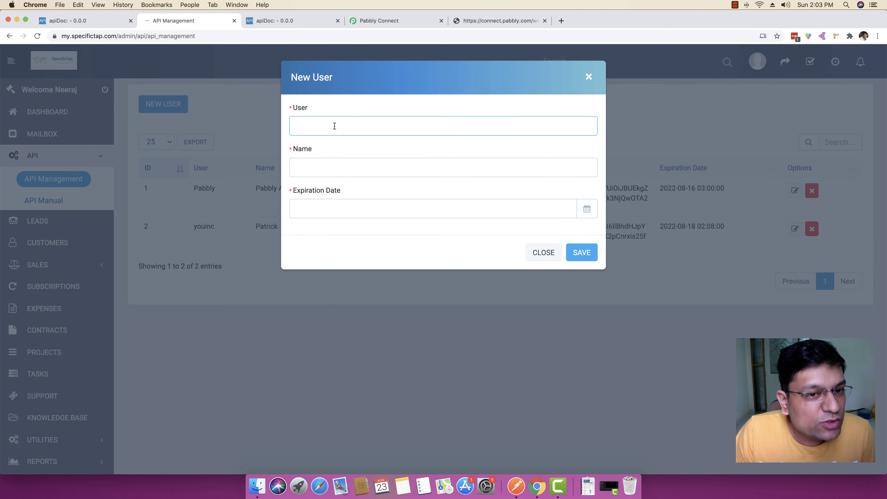
pyautogui.click(322, 167)
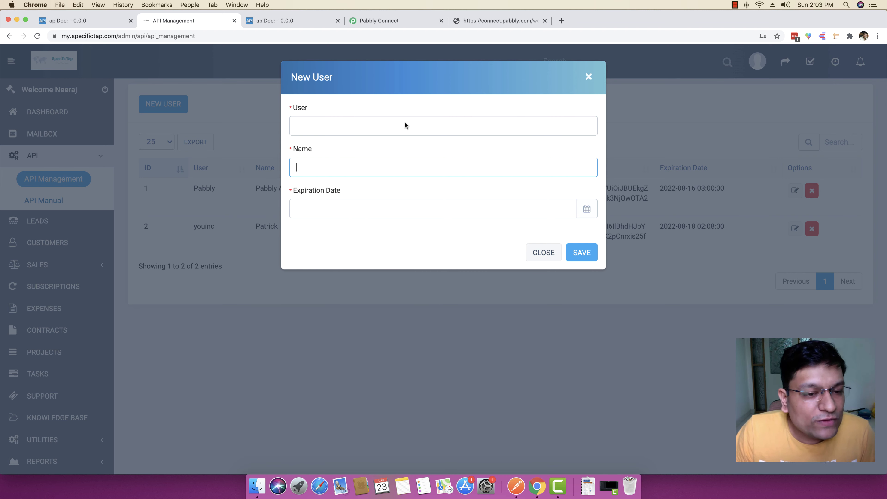
pyautogui.click(532, 252)
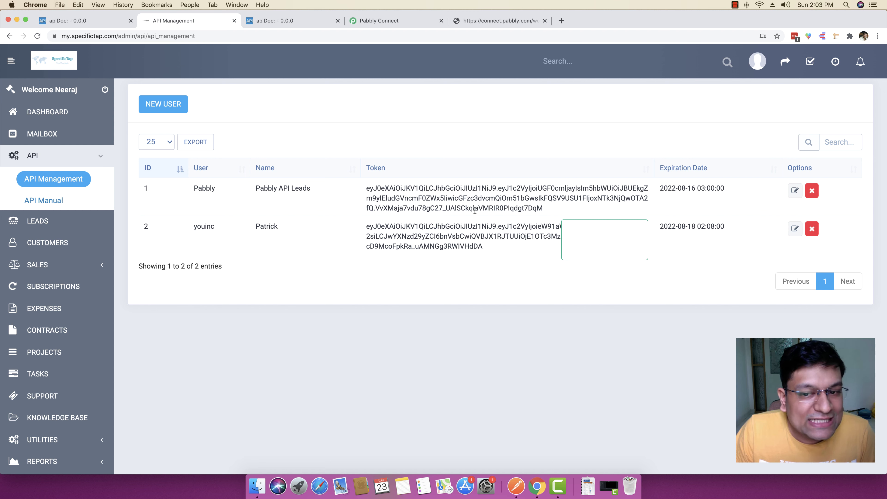
# Step: Copy the Pabbly API Leads user's token and paste it as the authtoken header value
pyautogui.moveTo(543, 208); pyautogui.dragTo(365, 189)
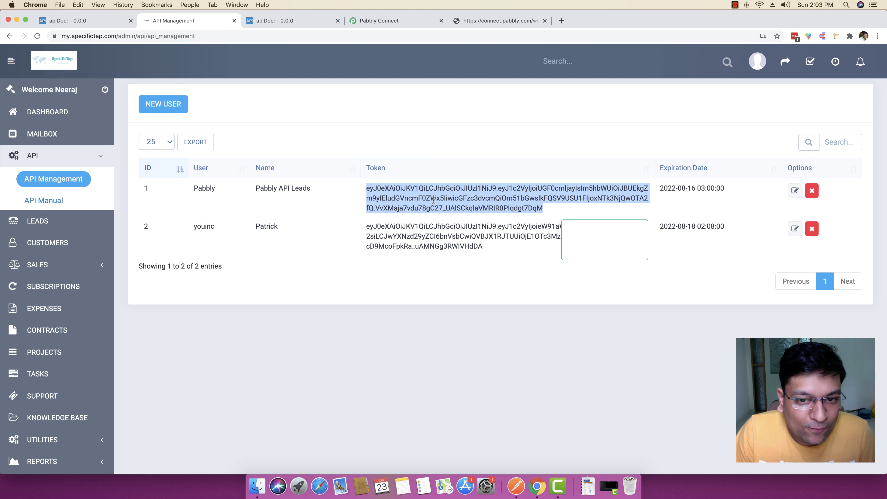
pyautogui.rightClick(434, 199)
pyautogui.click(447, 219)
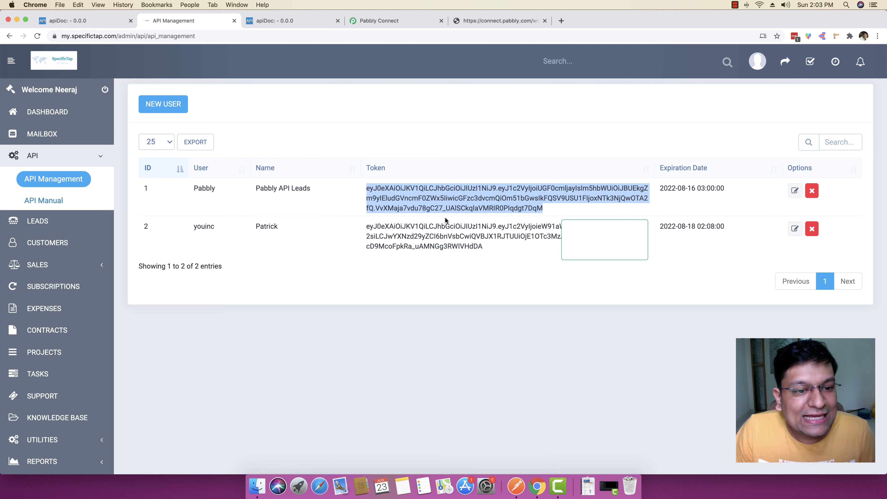
pyautogui.click(377, 21)
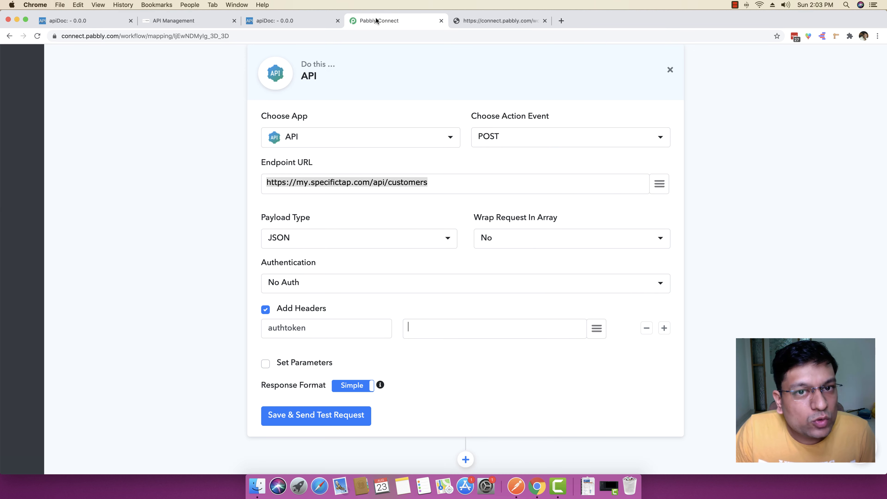
pyautogui.scroll(-1, 421, 321)
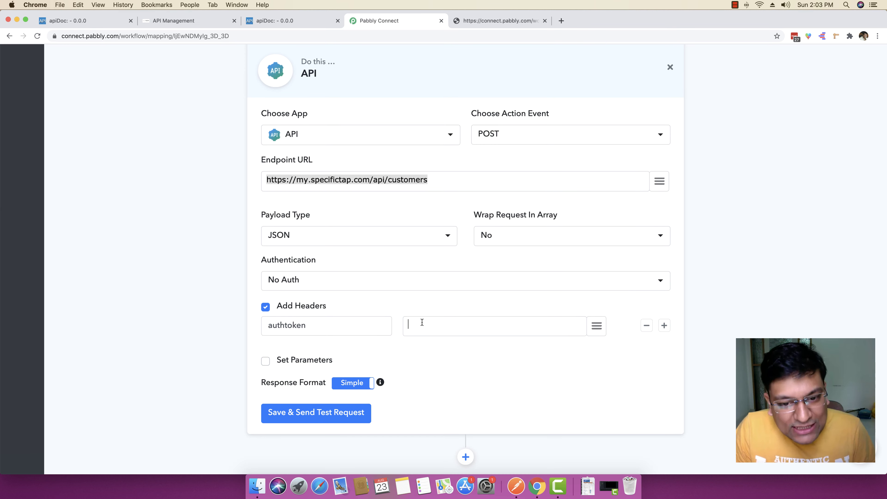
pyautogui.press('super+v')
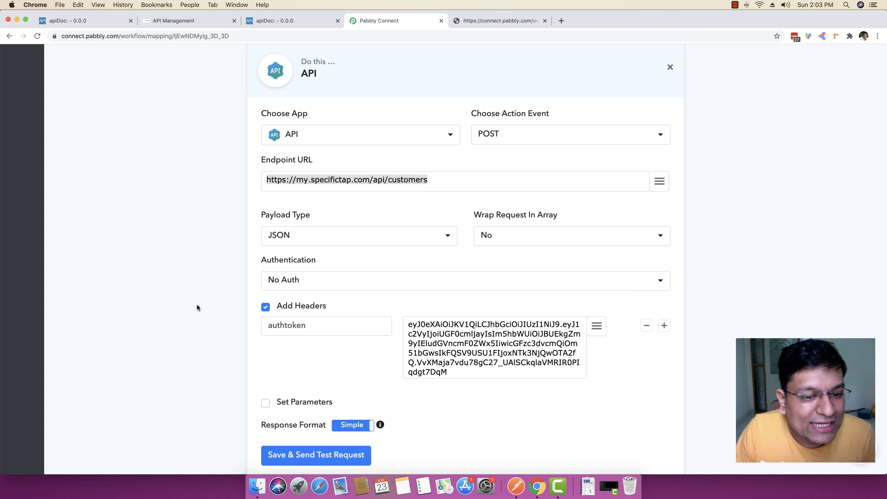
pyautogui.click(441, 173)
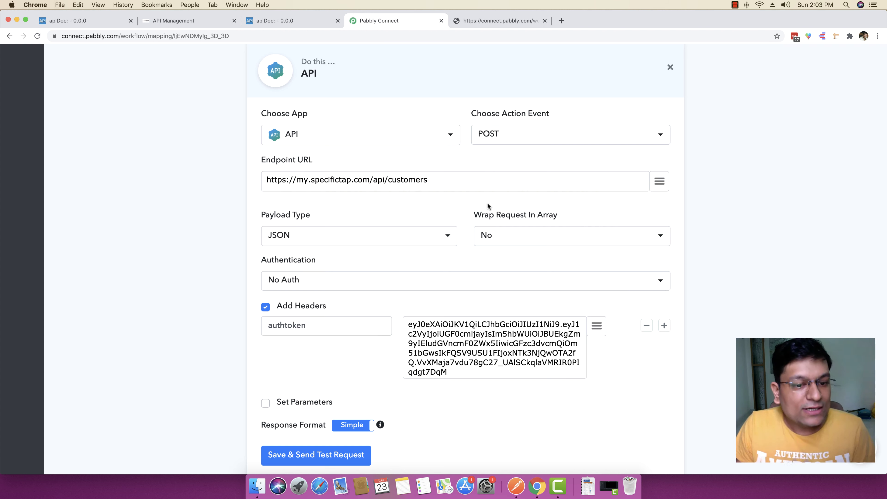
pyautogui.scroll(-2, 154, 281)
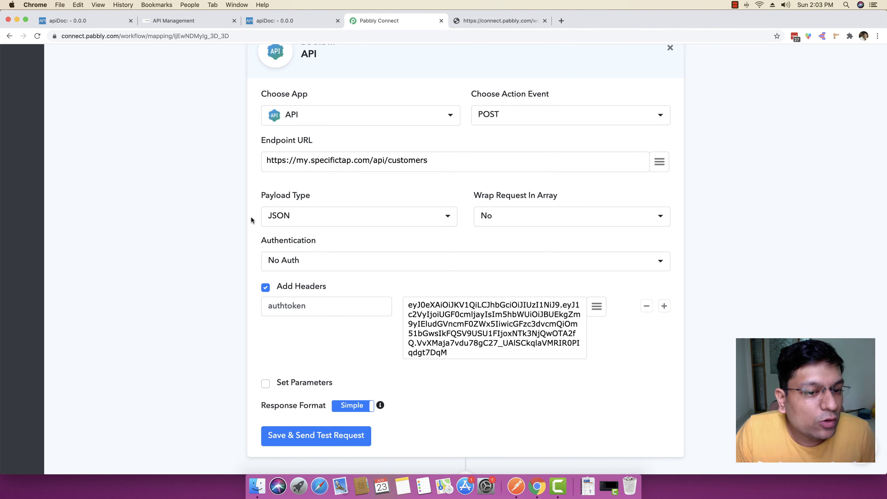
pyautogui.click(291, 215)
pyautogui.scroll(-1, 292, 216)
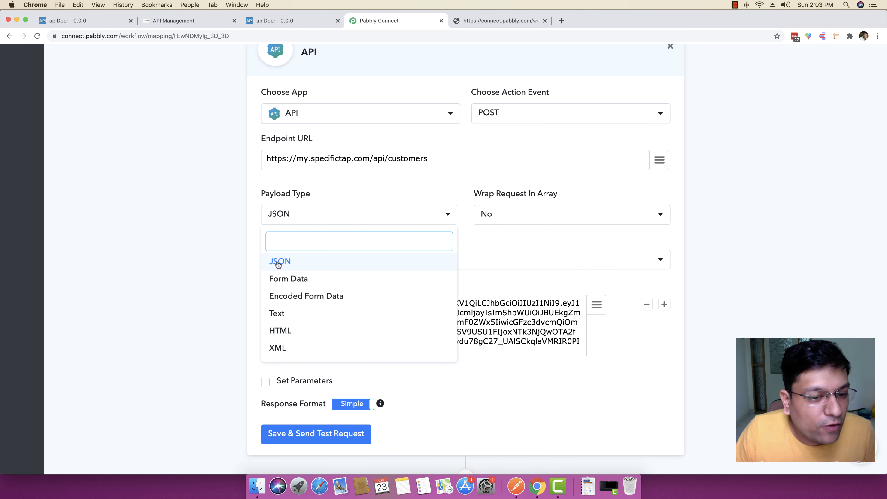
# Step: Check the apiDoc multipart request example, then change Payload Type from JSON to Form Data
pyautogui.scroll(1, 278, 265)
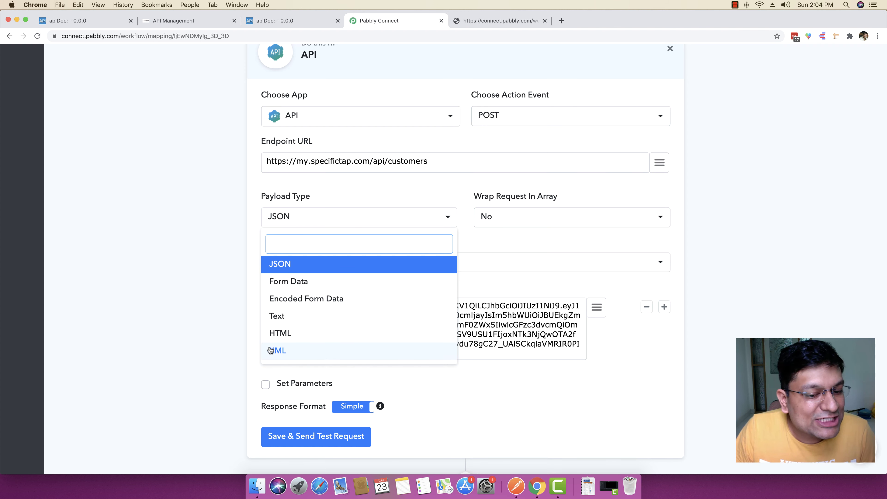
pyautogui.click(271, 19)
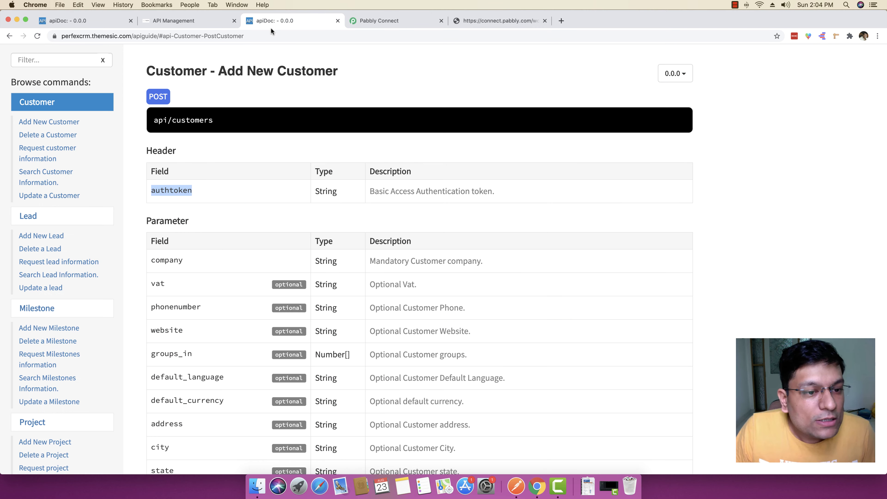
pyautogui.scroll(-15, 323, 207)
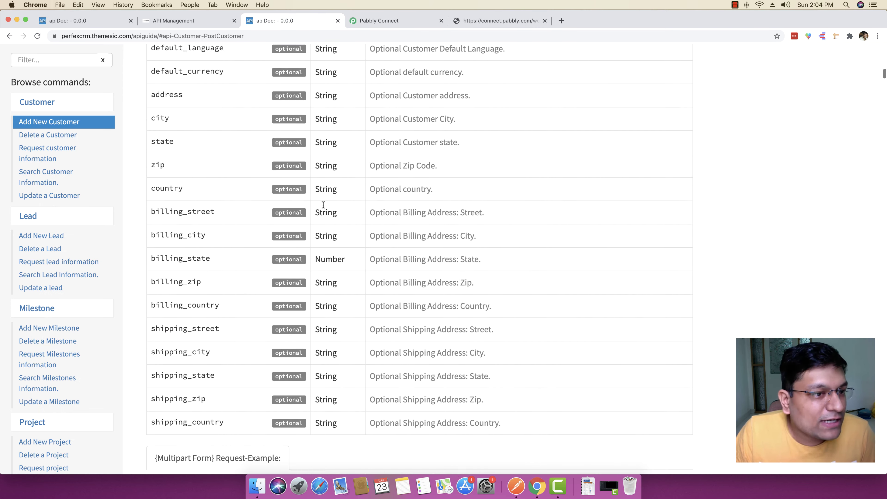
pyautogui.scroll(-3, 323, 207)
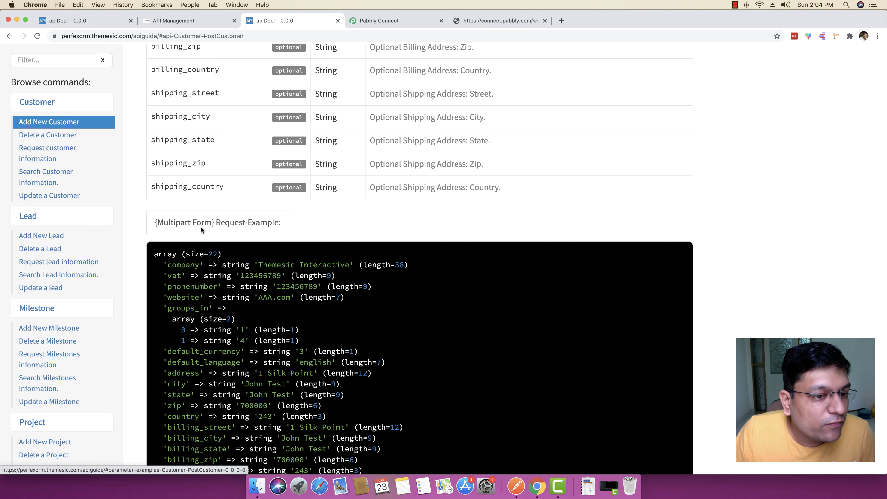
pyautogui.click(402, 22)
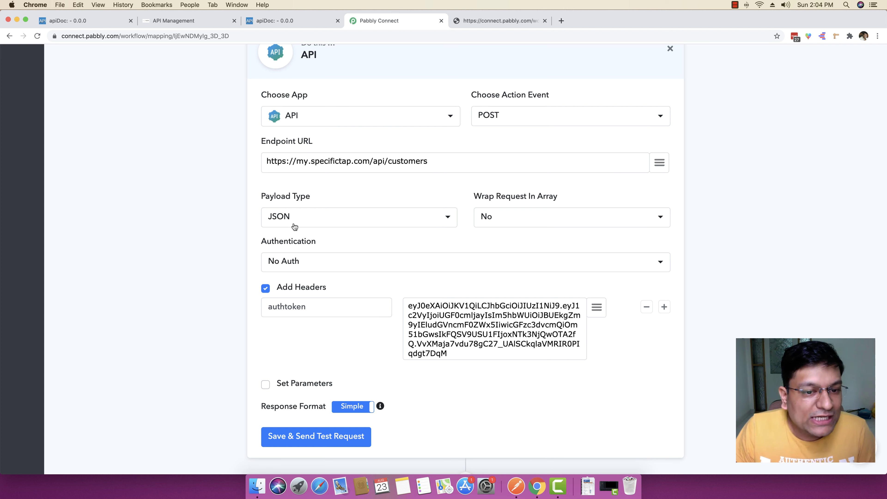
pyautogui.click(300, 220)
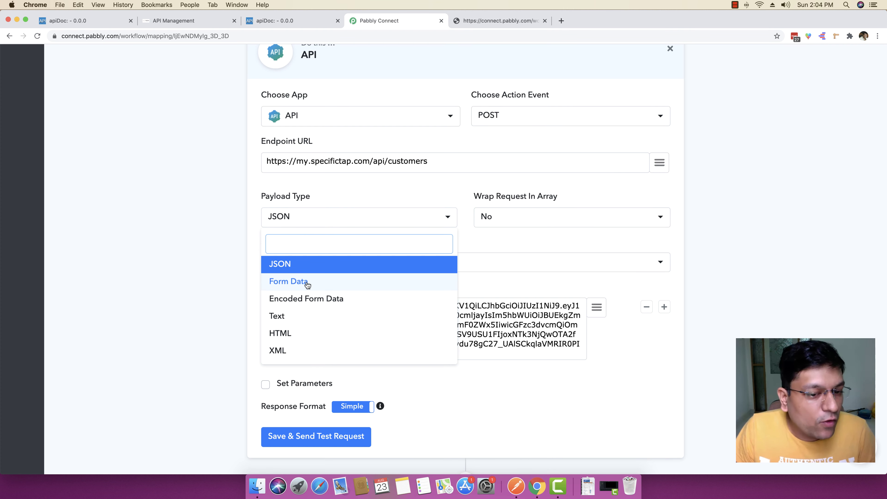
pyautogui.scroll(1, 287, 283)
pyautogui.scroll(1, 287, 285)
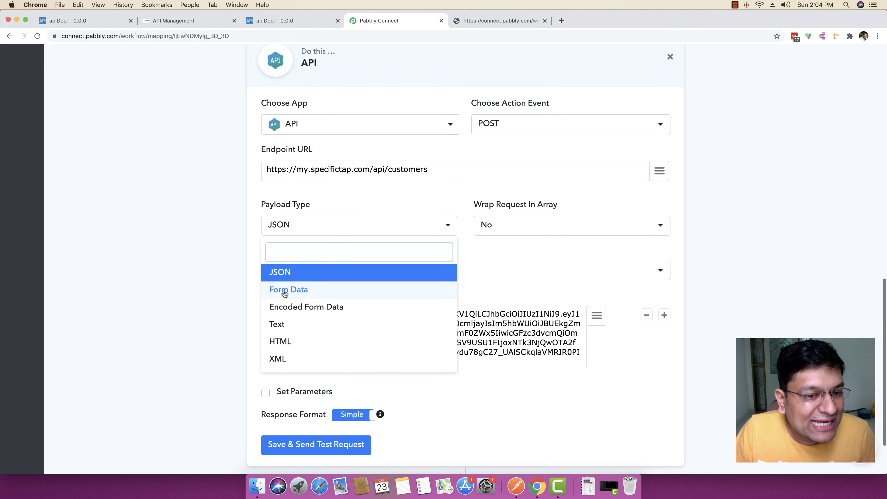
pyautogui.click(284, 292)
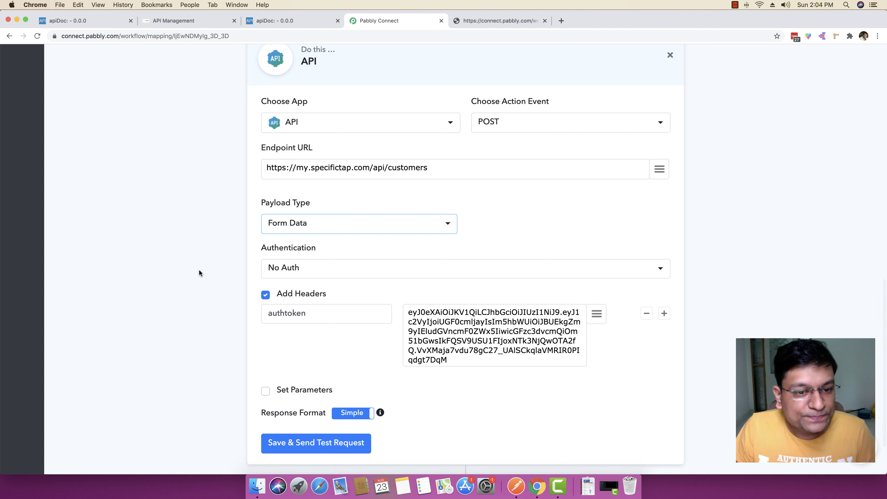
pyautogui.scroll(-3, 197, 268)
pyautogui.scroll(-1, 198, 270)
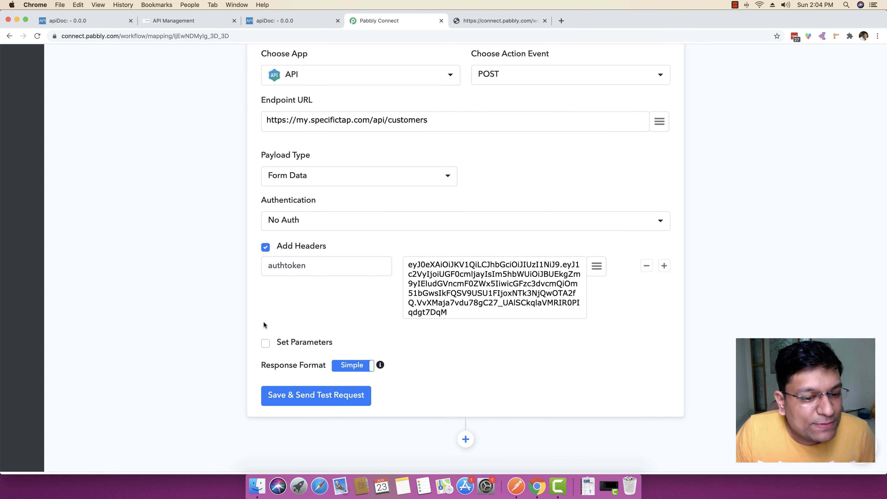
# Step: Turn on request parameters for the customer POST action
pyautogui.click(266, 344)
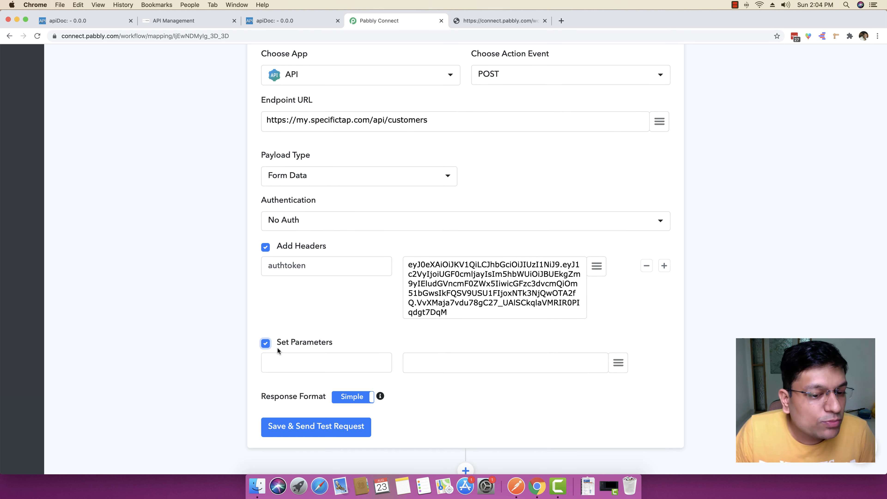
pyautogui.click(264, 345)
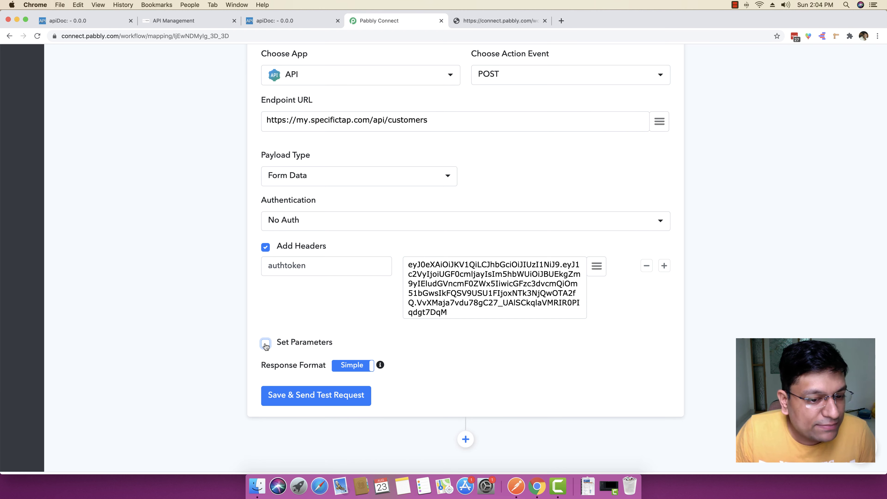
pyautogui.click(265, 345)
# Step: Copy the mandatory company field name from the Add New Customer parameters
pyautogui.click(284, 23)
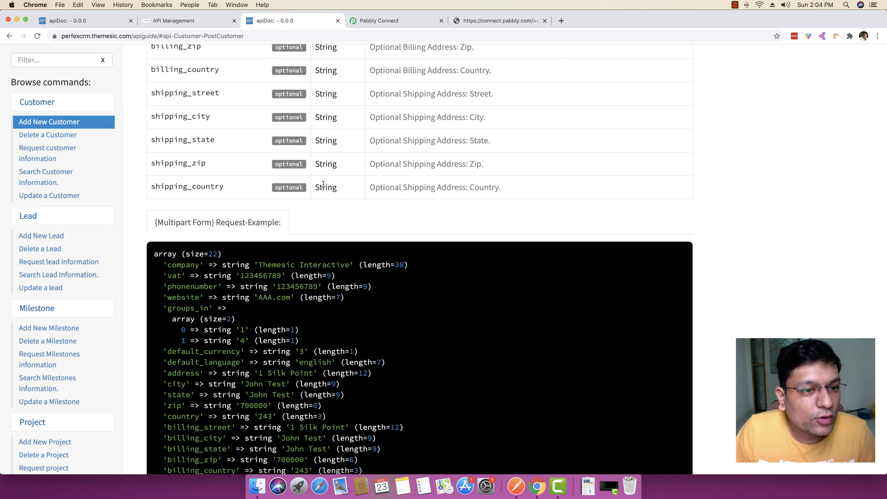
pyautogui.scroll(10, 316, 183)
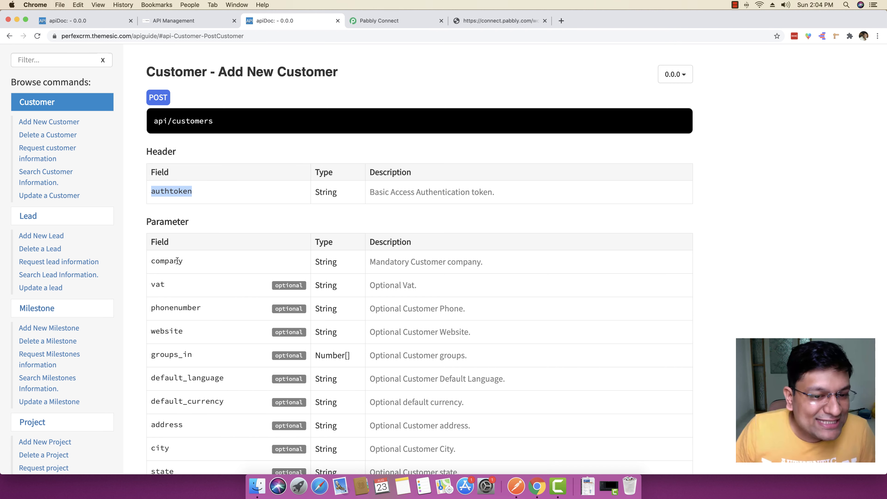
pyautogui.scroll(-3, 176, 250)
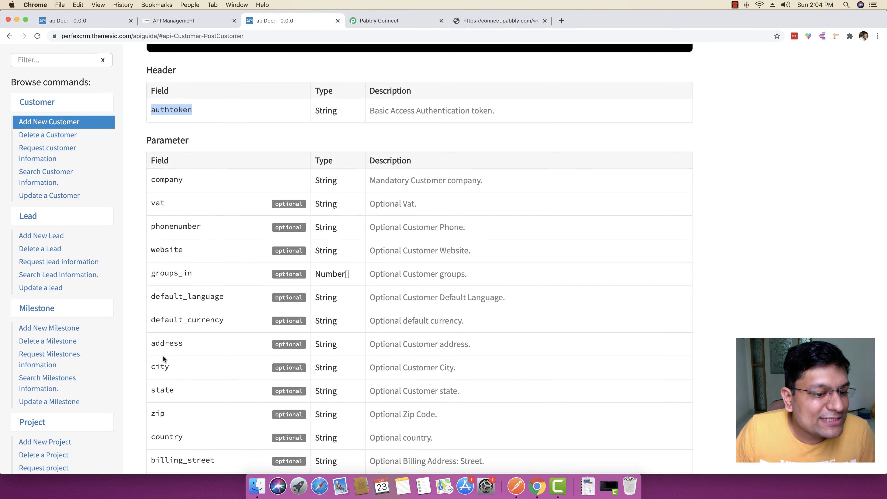
pyautogui.scroll(-1, 166, 356)
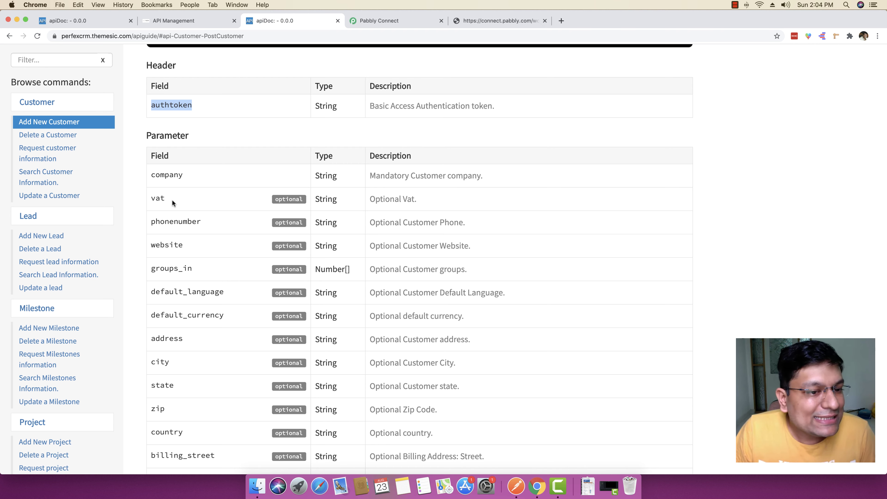
pyautogui.doubleClick(160, 199)
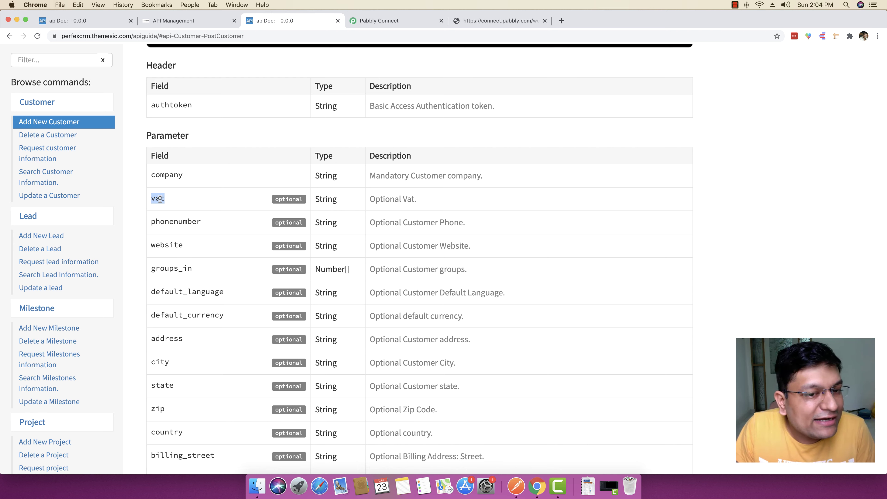
pyautogui.doubleClick(165, 174)
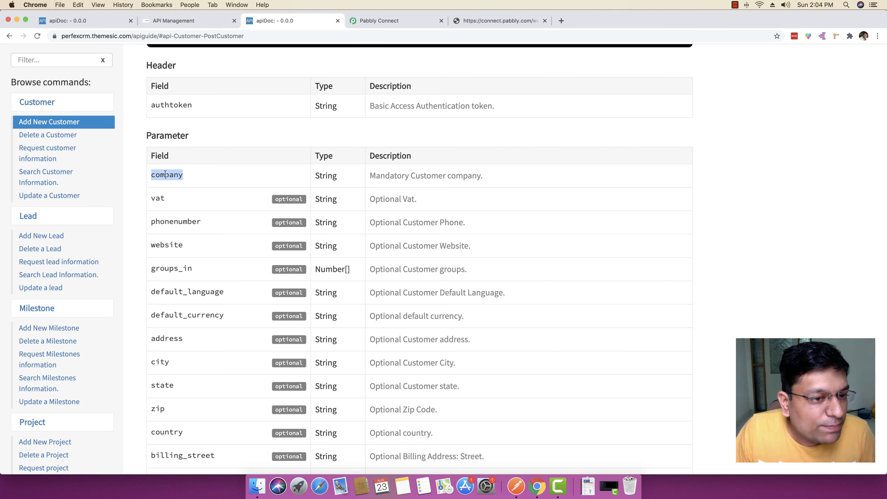
pyautogui.rightClick(165, 174)
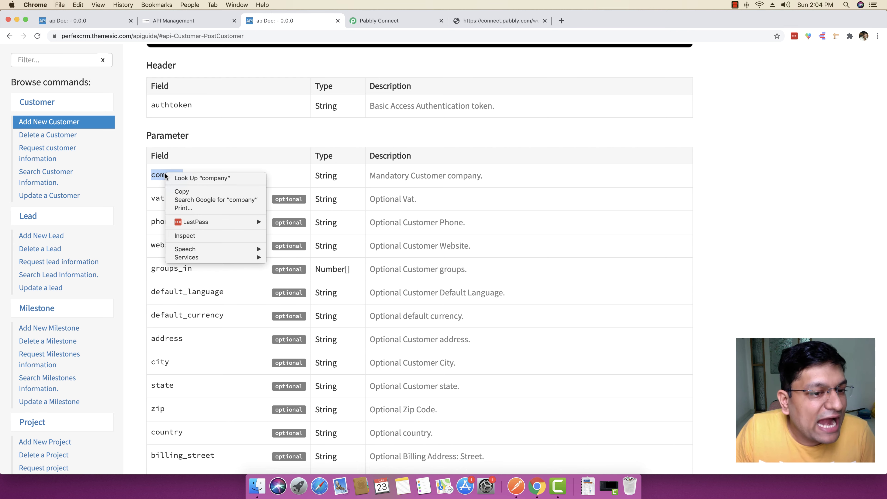
pyautogui.click(176, 190)
pyautogui.scroll(5, 178, 190)
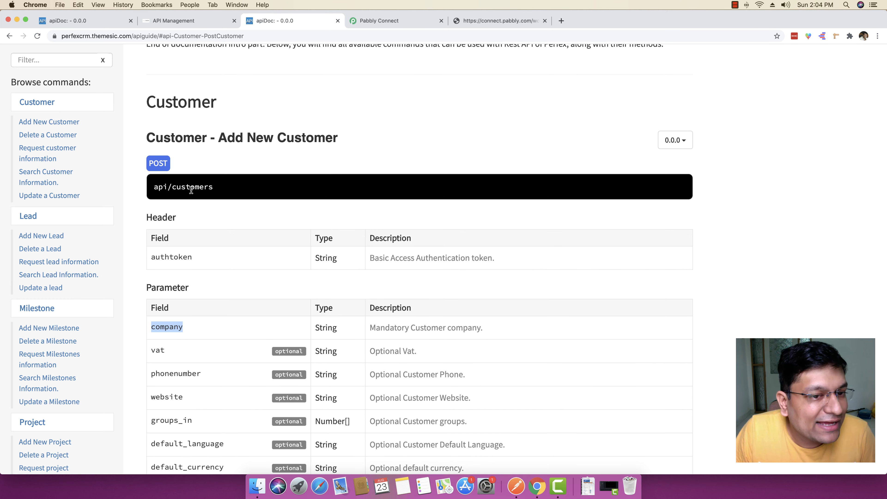
pyautogui.scroll(-1, 225, 205)
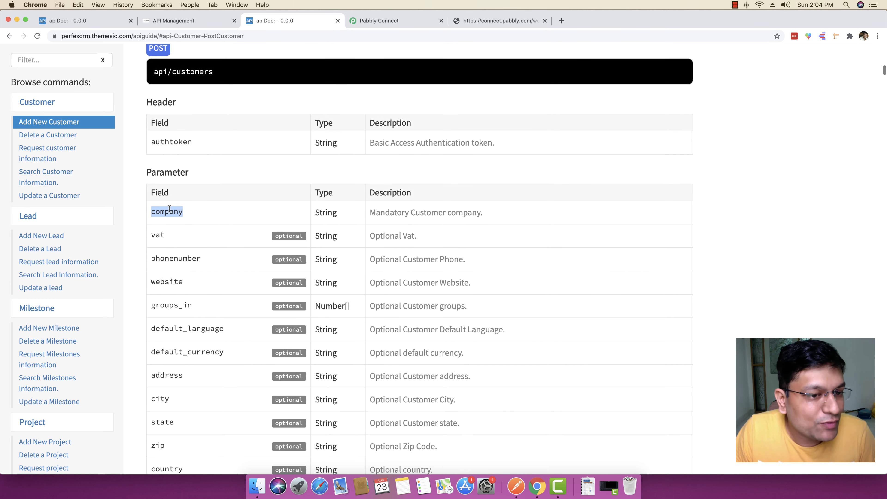
pyautogui.rightClick(165, 210)
pyautogui.click(179, 228)
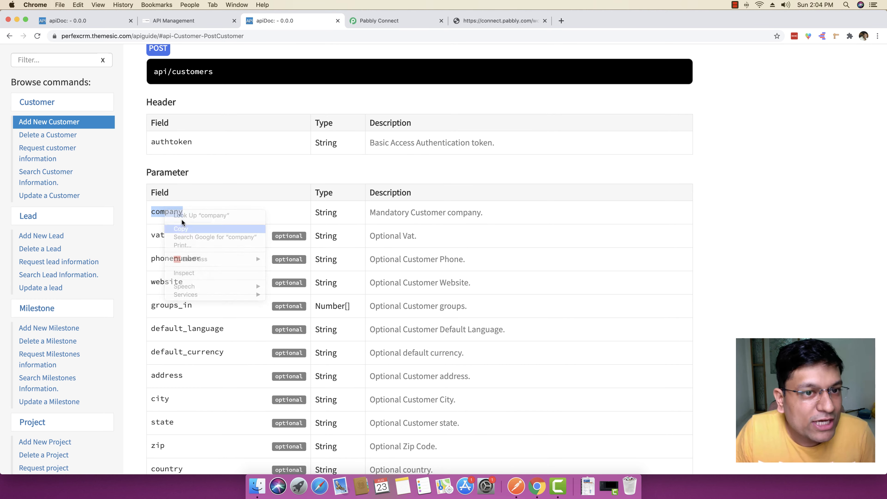
pyautogui.click(377, 21)
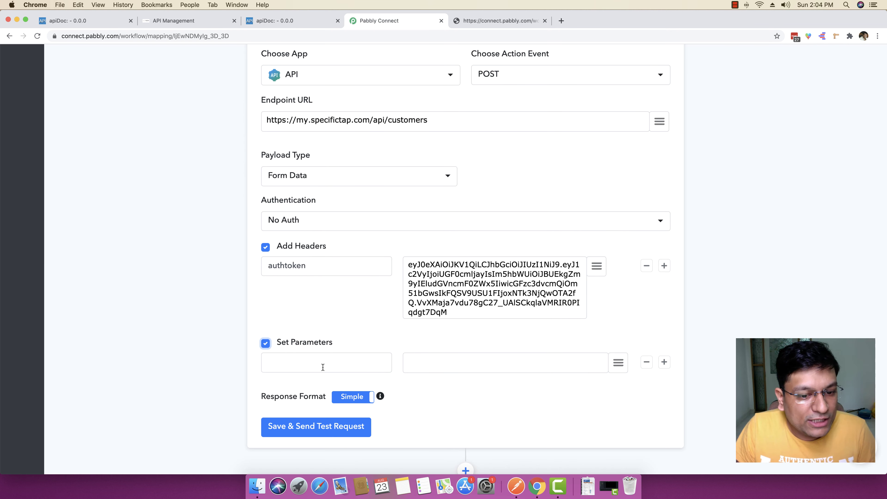
# Step: Add a company parameter mapped to '1. company : Magnet Brains' and add a second row
pyautogui.click(309, 361)
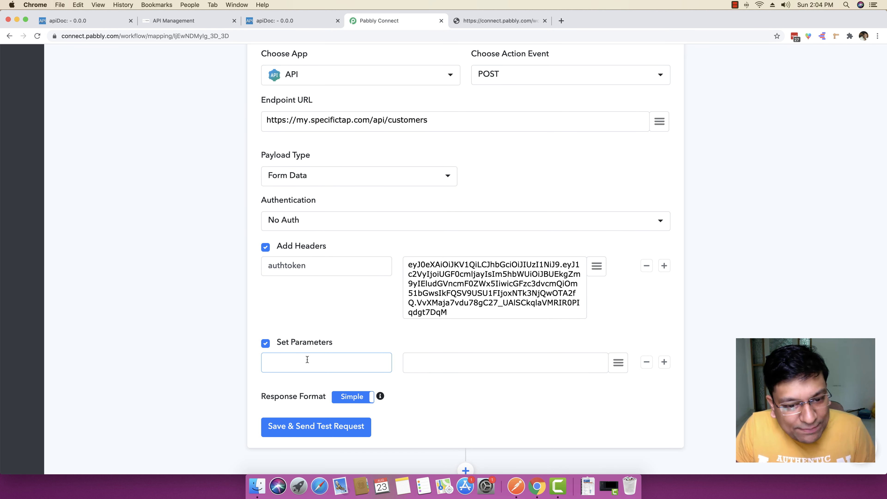
pyautogui.press('super+v')
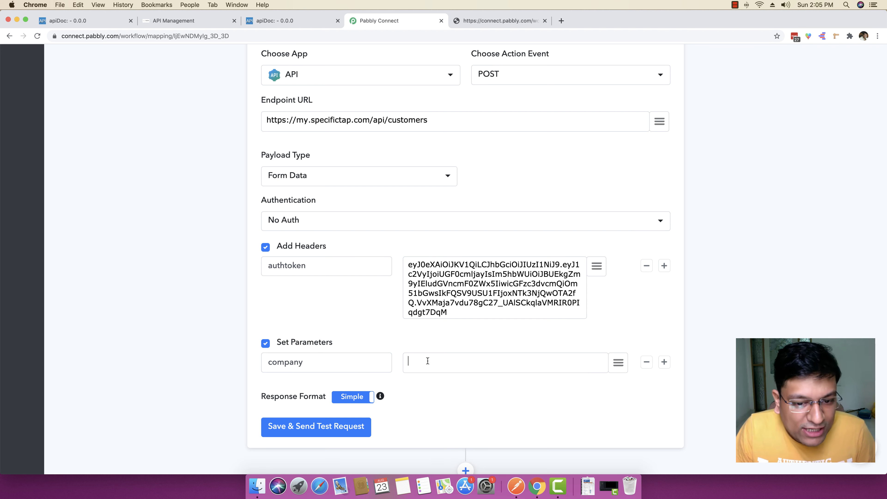
pyautogui.scroll(10, 427, 360)
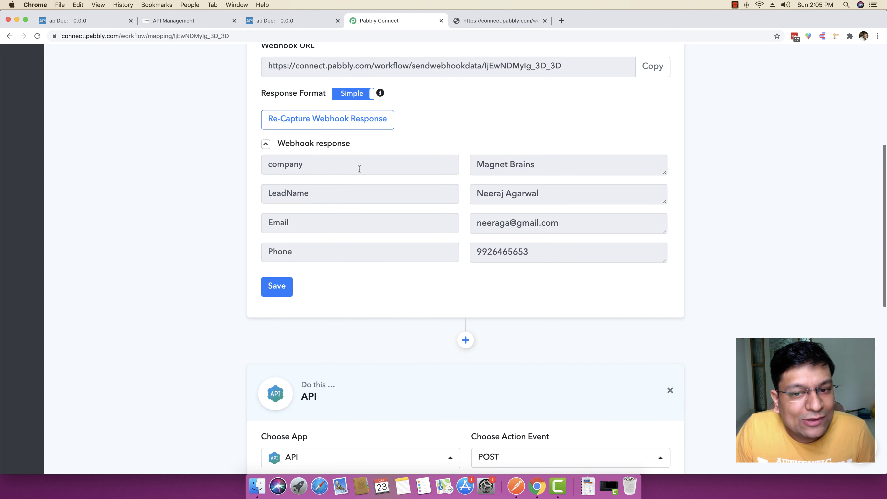
pyautogui.scroll(-12, 599, 251)
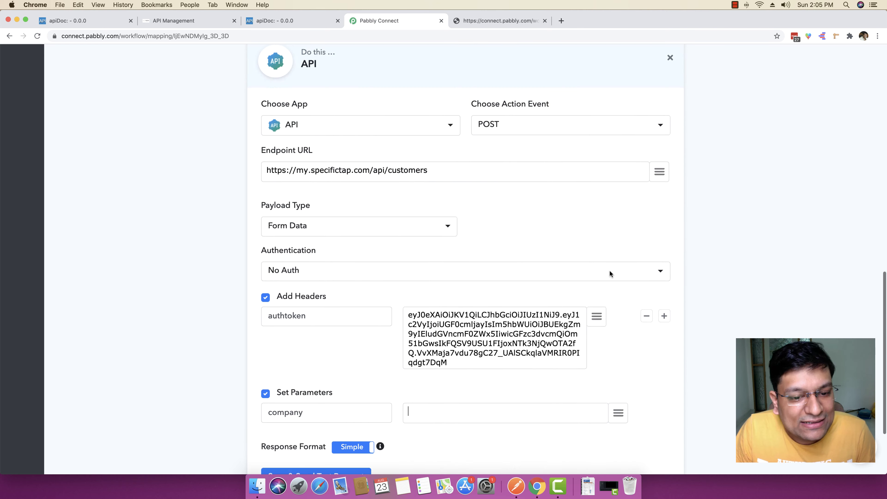
pyautogui.click(617, 317)
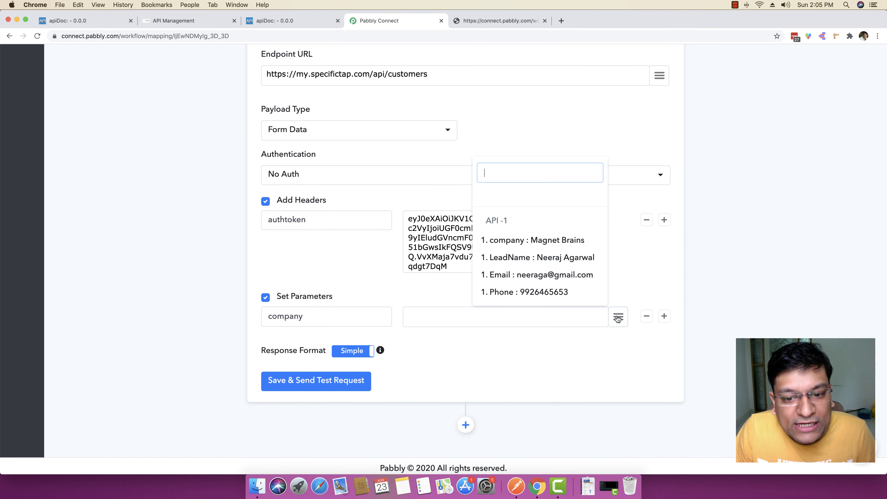
pyautogui.click(534, 240)
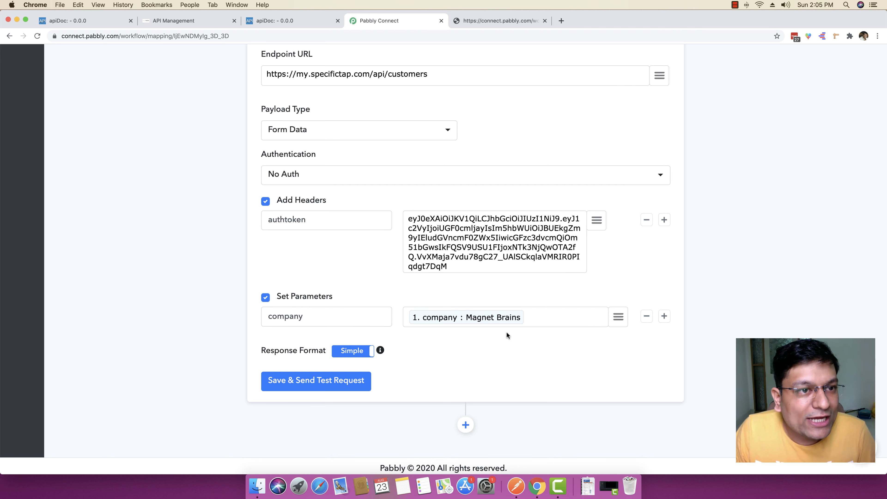
pyautogui.click(664, 316)
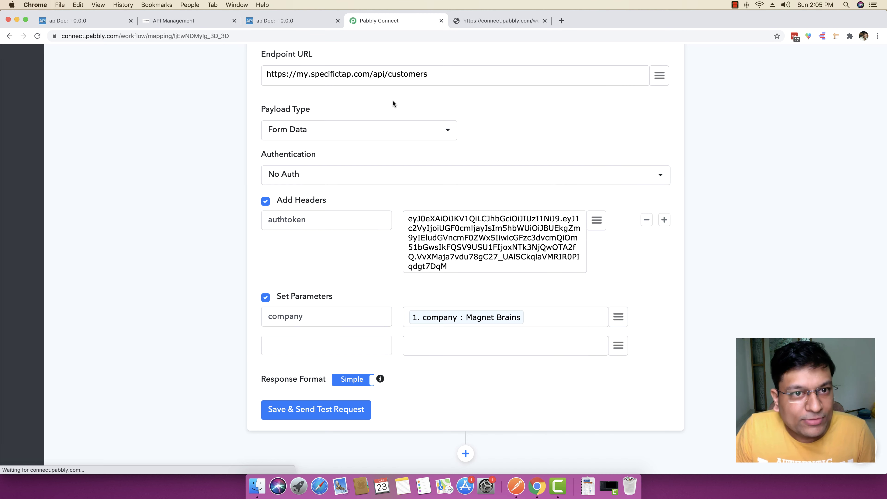
pyautogui.click(278, 19)
pyautogui.scroll(-1, 258, 275)
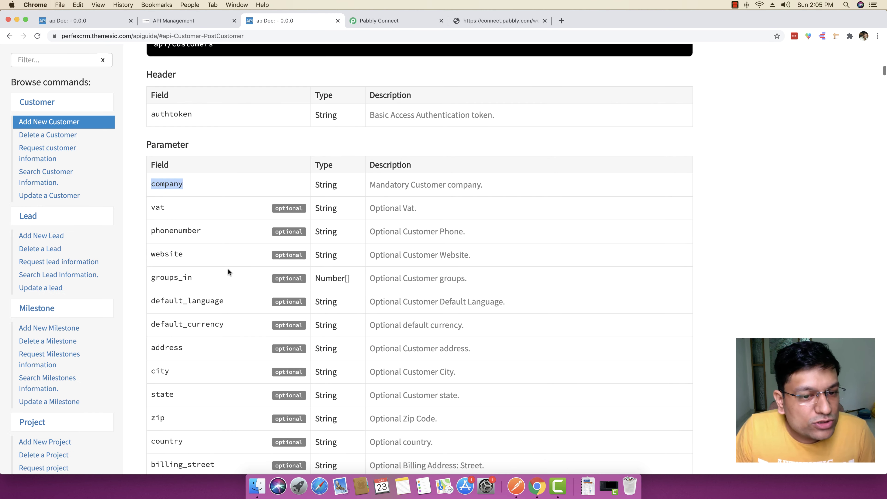
pyautogui.tripleClick(157, 207)
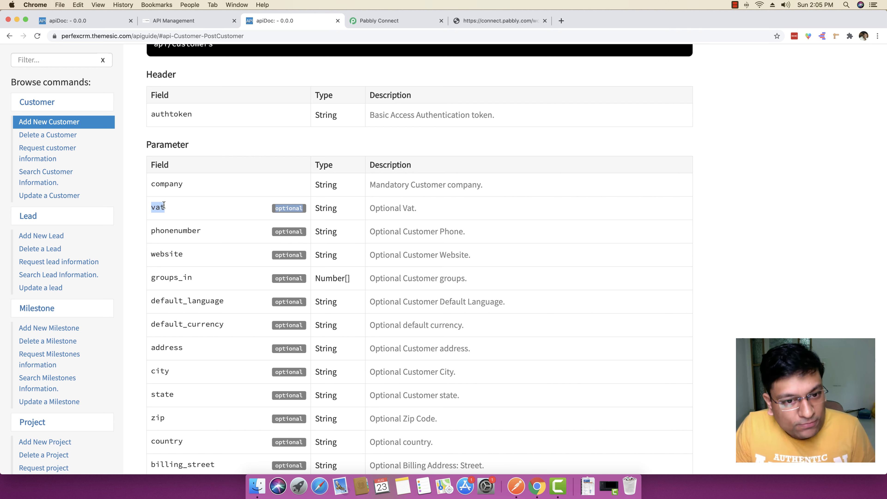
pyautogui.moveTo(166, 207); pyautogui.dragTo(150, 209)
pyautogui.press('super+c')
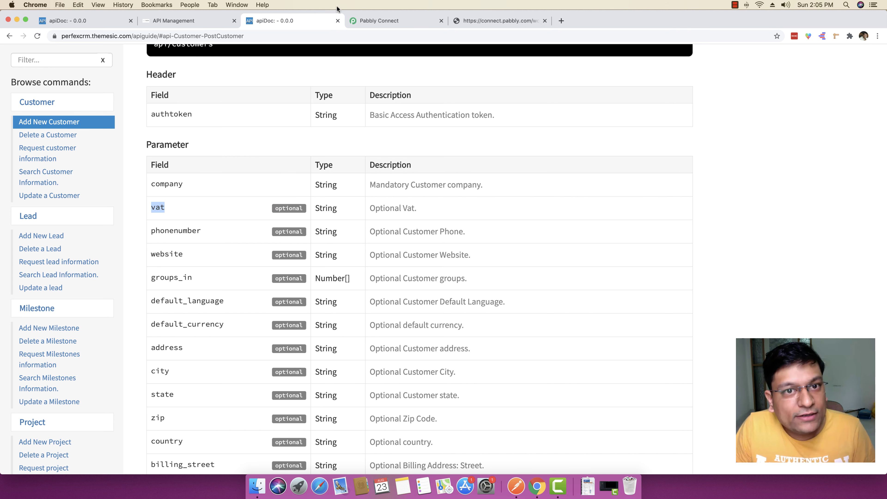
pyautogui.click(376, 22)
pyautogui.click(326, 345)
pyautogui.press('super+v')
pyautogui.click(423, 345)
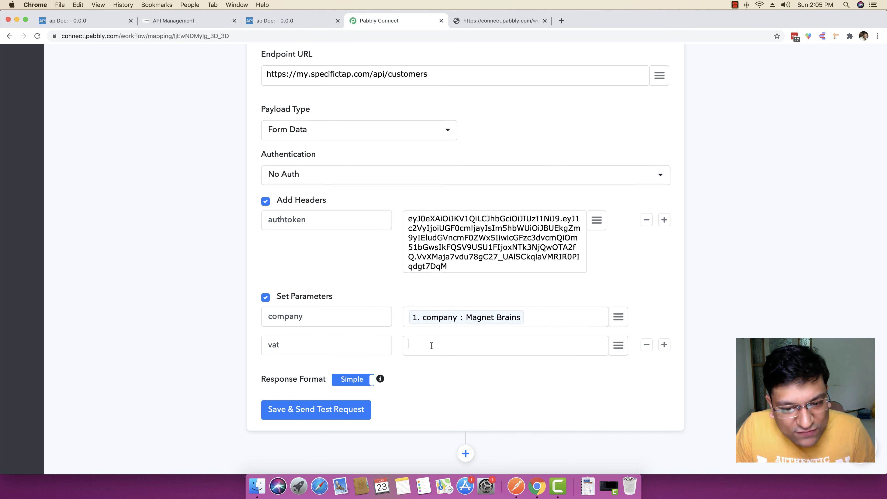
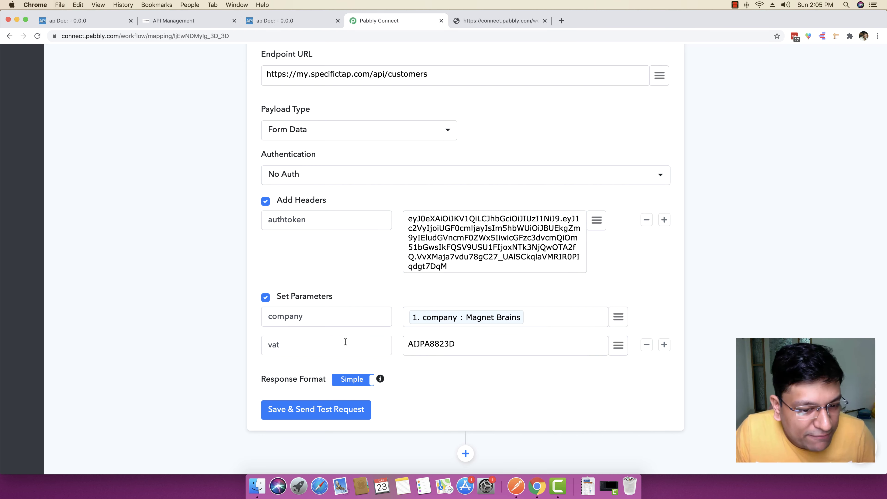
pyautogui.click(663, 345)
pyautogui.click(300, 21)
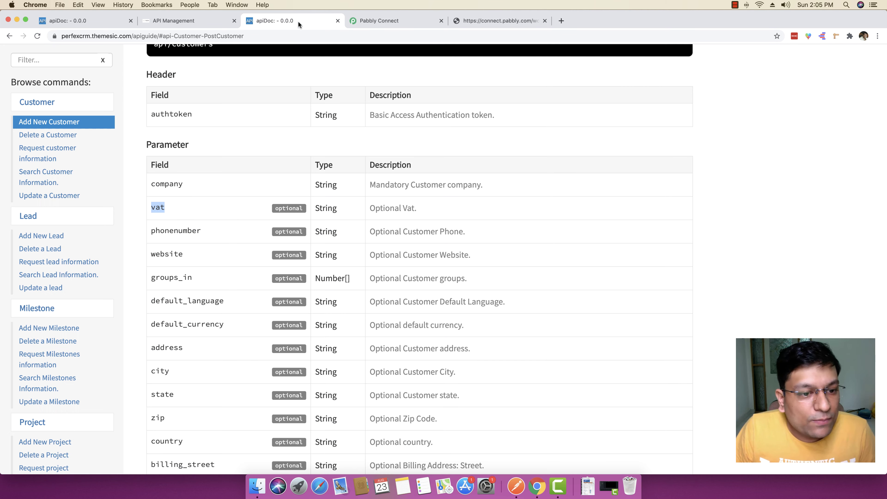
pyautogui.moveTo(202, 231); pyautogui.dragTo(151, 230)
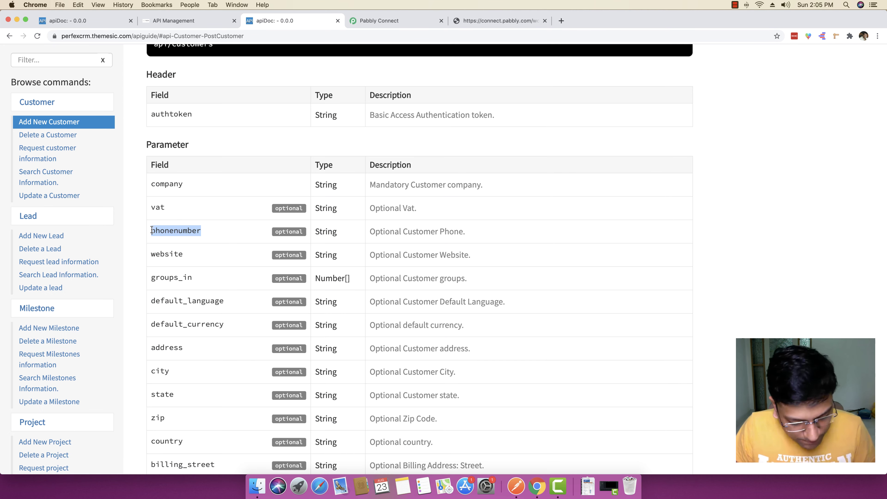
pyautogui.click(407, 22)
pyautogui.press('super+v')
pyautogui.click(436, 377)
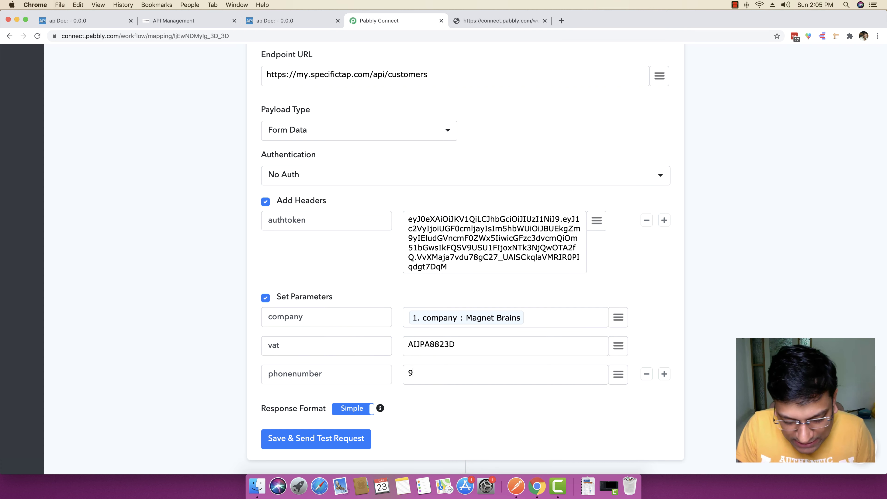
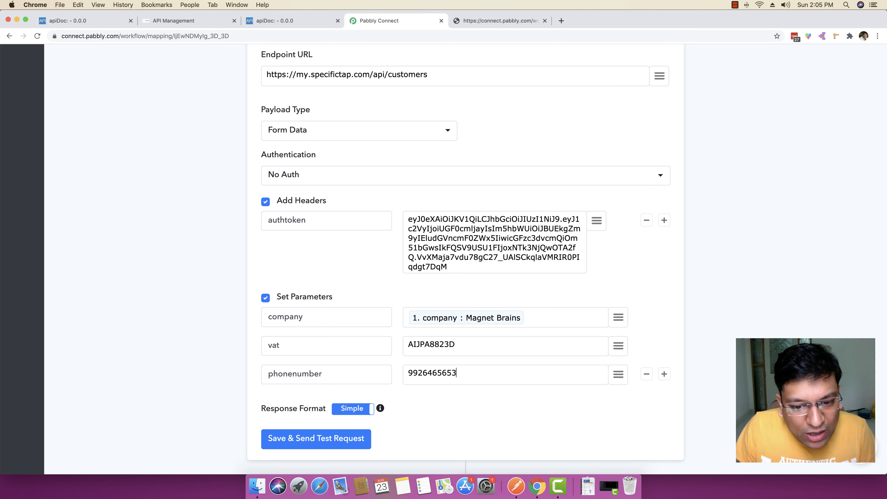
pyautogui.moveTo(472, 373); pyautogui.dragTo(403, 373)
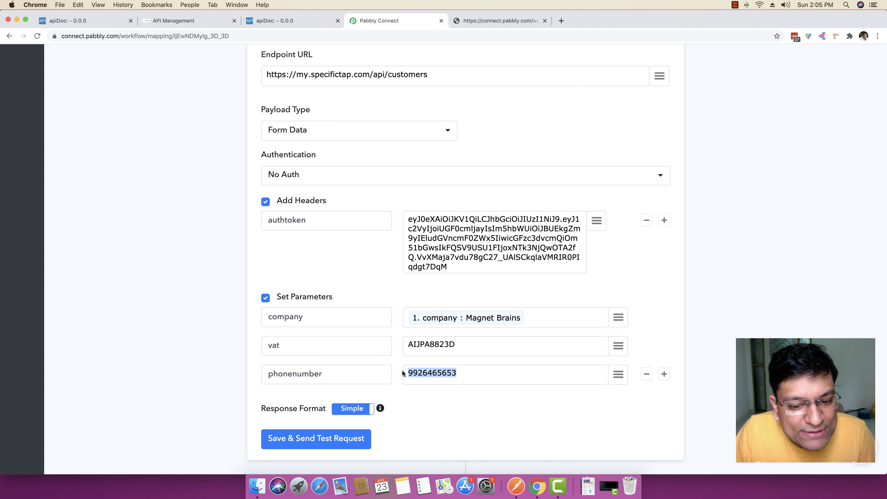
pyautogui.click(424, 372)
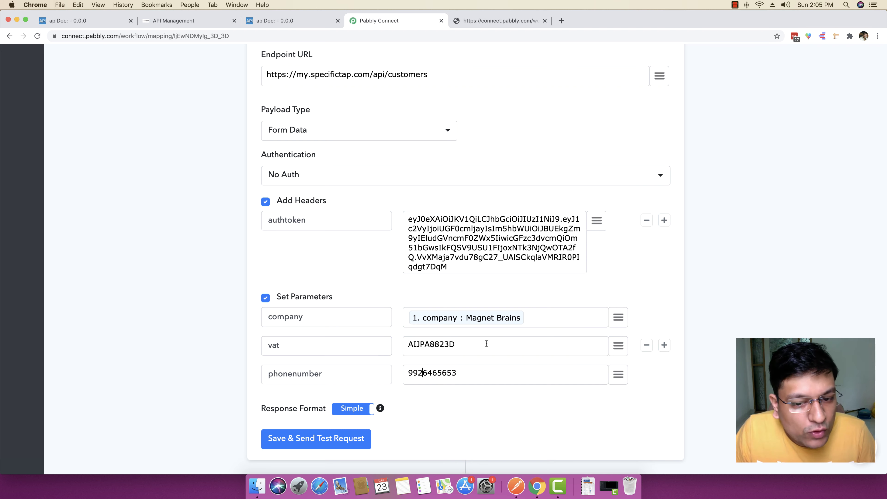
# Step: Replace the fixed phone number with the webhook's '1. Phone' field
pyautogui.scroll(12, 475, 343)
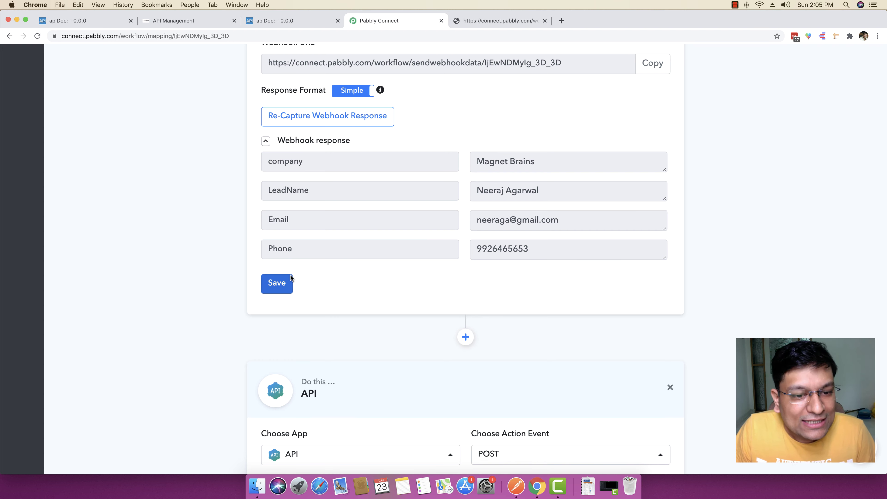
pyautogui.scroll(-12, 535, 248)
pyautogui.moveTo(459, 309); pyautogui.dragTo(395, 308)
pyautogui.press('BackSpace')
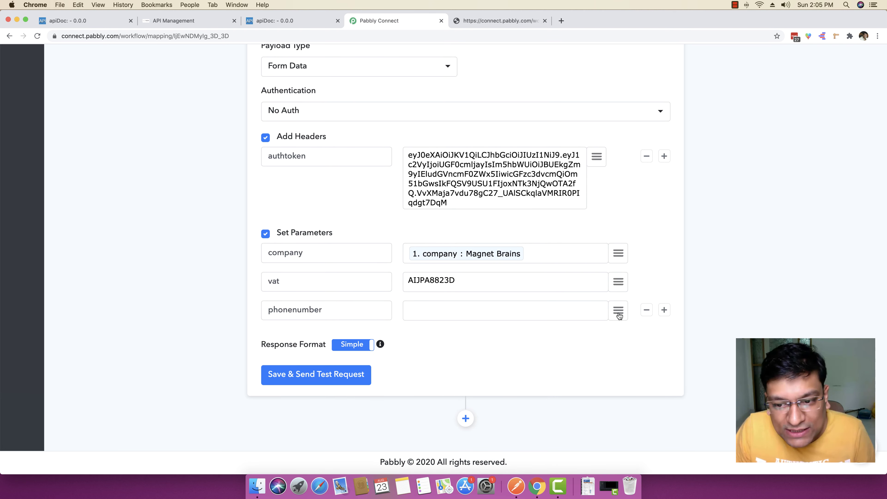
pyautogui.click(618, 310)
pyautogui.click(563, 286)
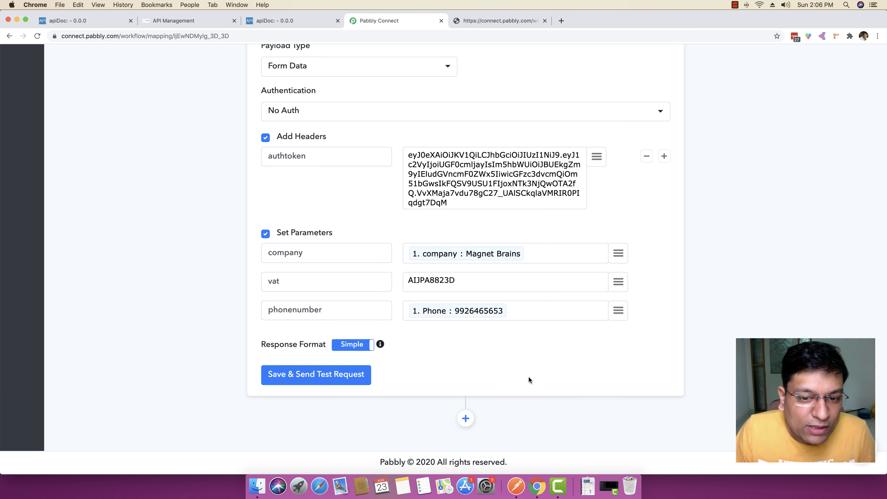
pyautogui.scroll(5, 534, 380)
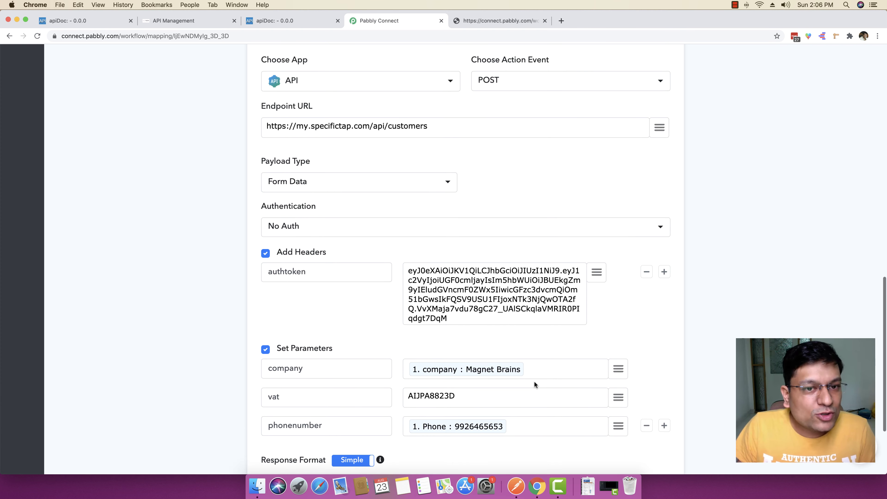
pyautogui.scroll(-5, 476, 143)
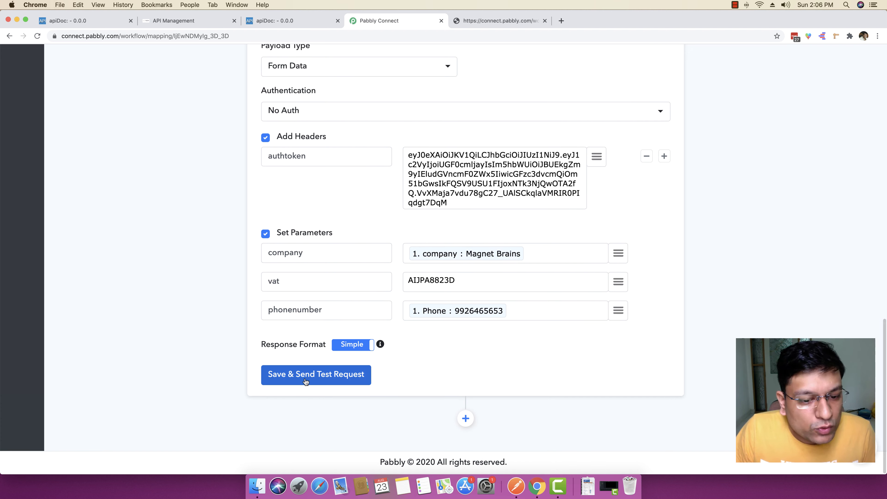
# Step: View the Perfex CRM customer list showing three customers, then return to Pabbly Connect
pyautogui.click(225, 21)
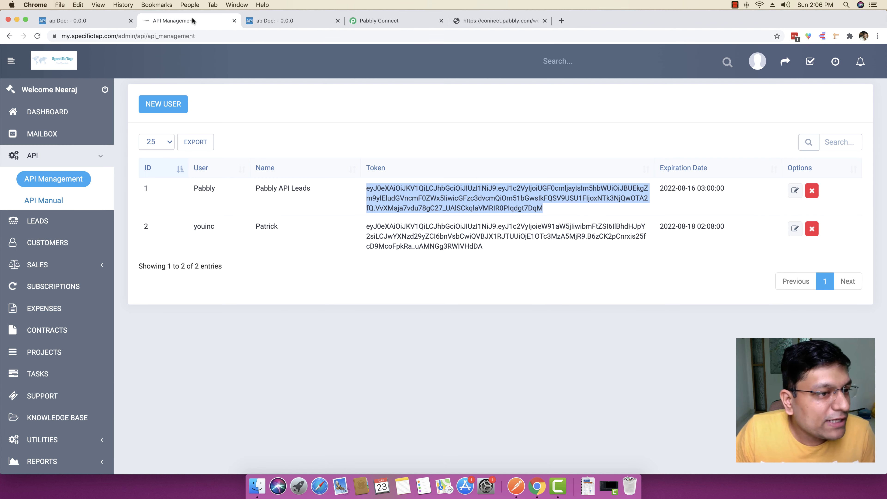
pyautogui.click(37, 243)
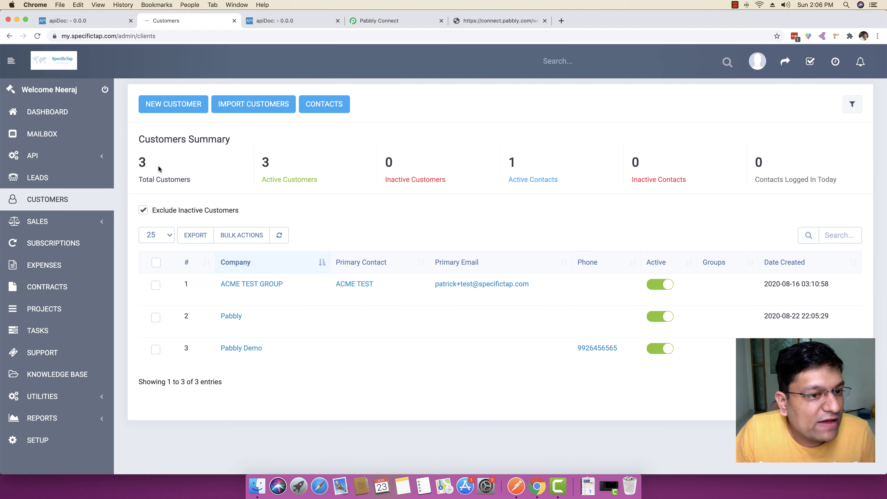
pyautogui.doubleClick(140, 163)
pyautogui.click(209, 171)
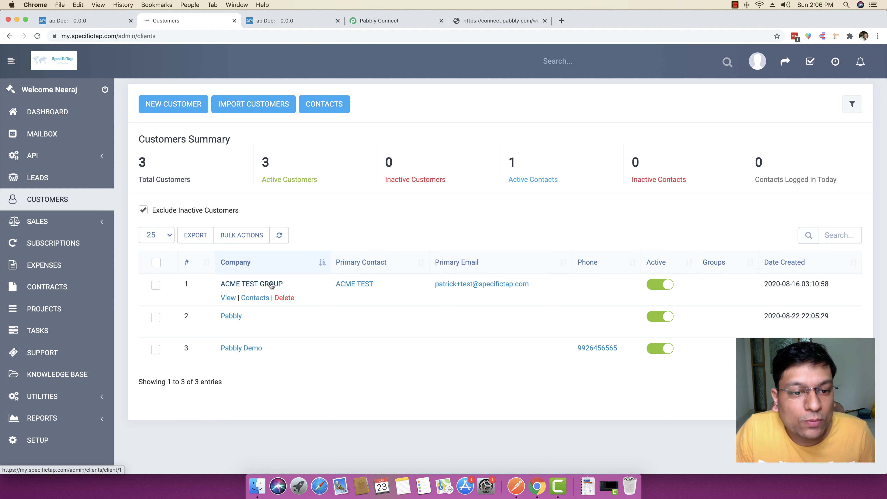
pyautogui.click(381, 21)
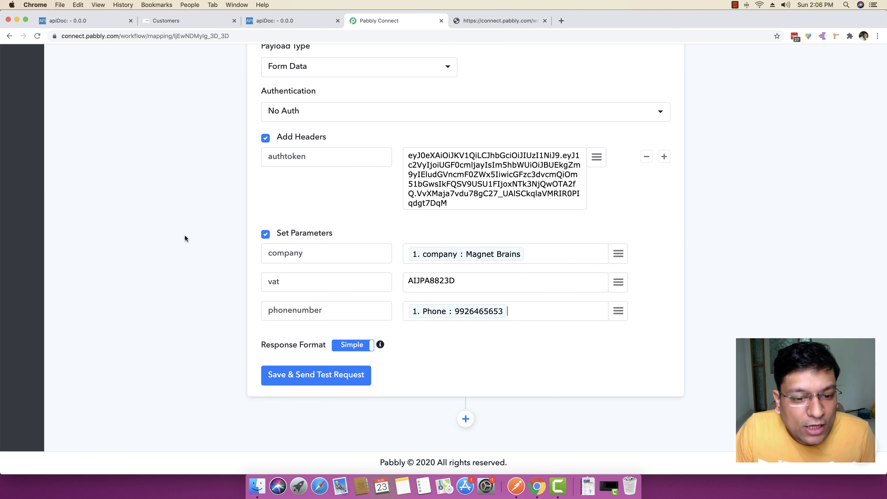
# Step: Save the customer action, send a test request and confirm the 'Client add successful.' response
pyautogui.click(314, 375)
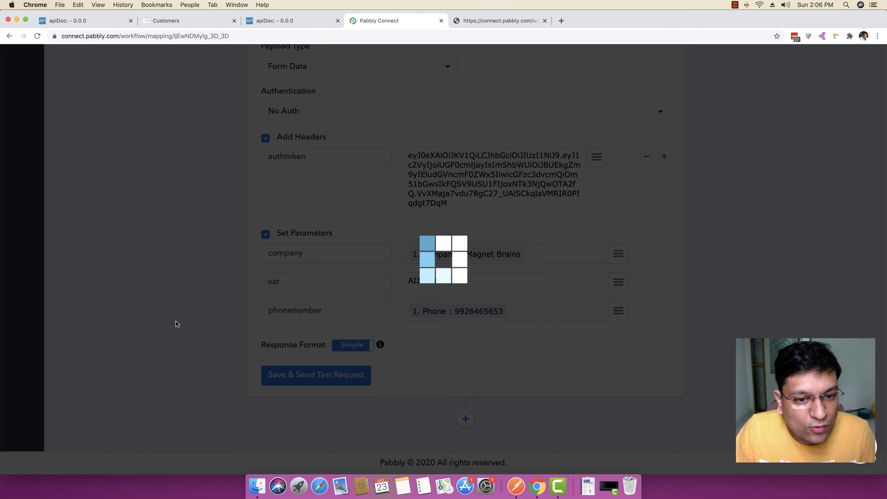
pyautogui.scroll(-3, 288, 332)
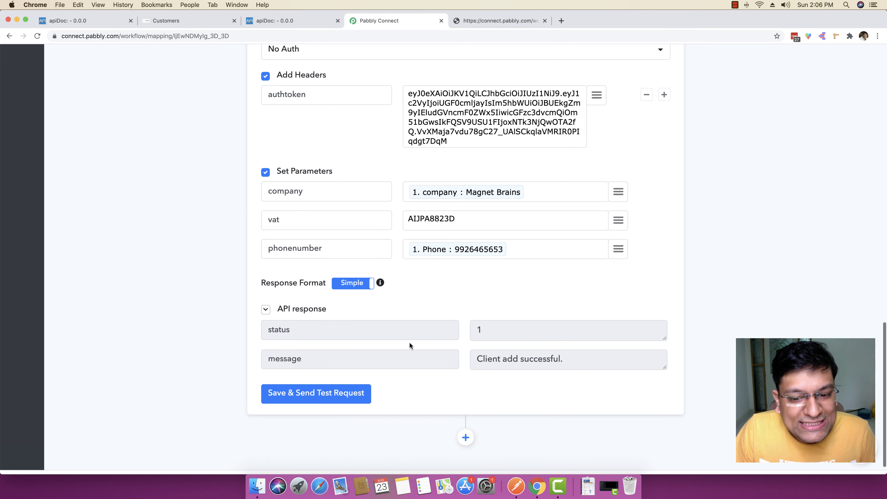
pyautogui.moveTo(563, 358); pyautogui.dragTo(457, 355)
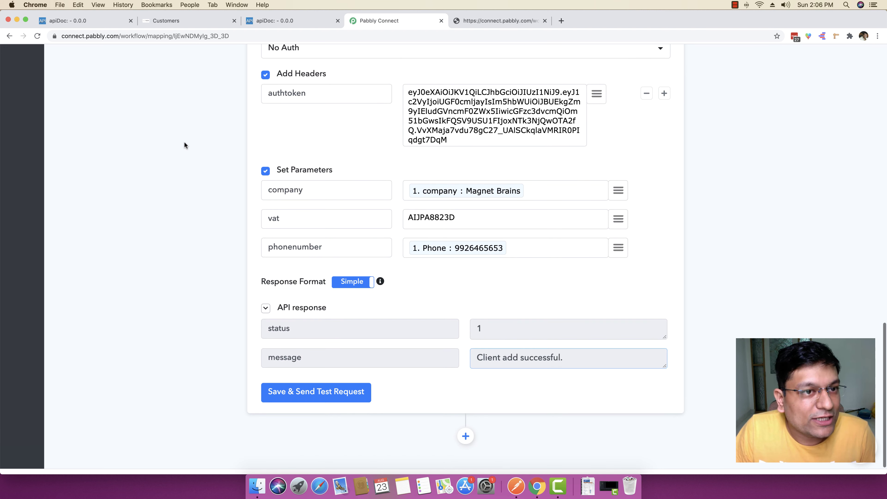
pyautogui.click(189, 22)
# Step: Reload the Perfex CRM customers list and spot the new Magnet Brains customer
pyautogui.rightClick(477, 109)
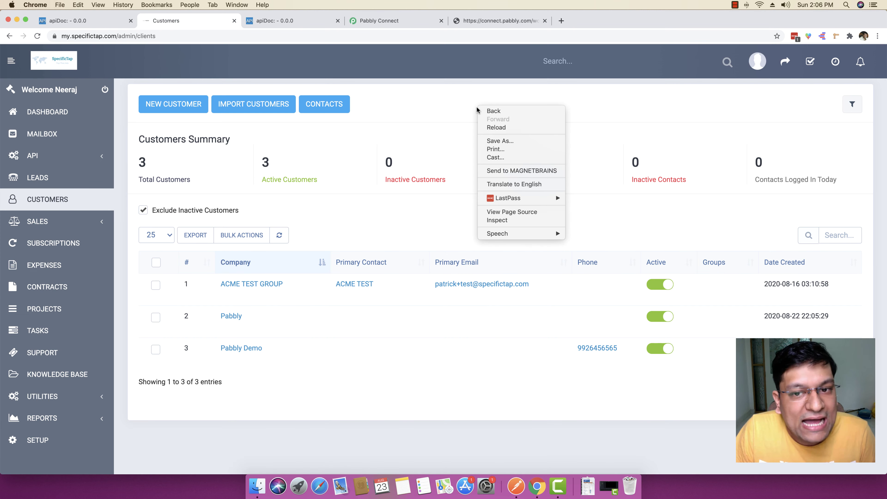
pyautogui.click(488, 127)
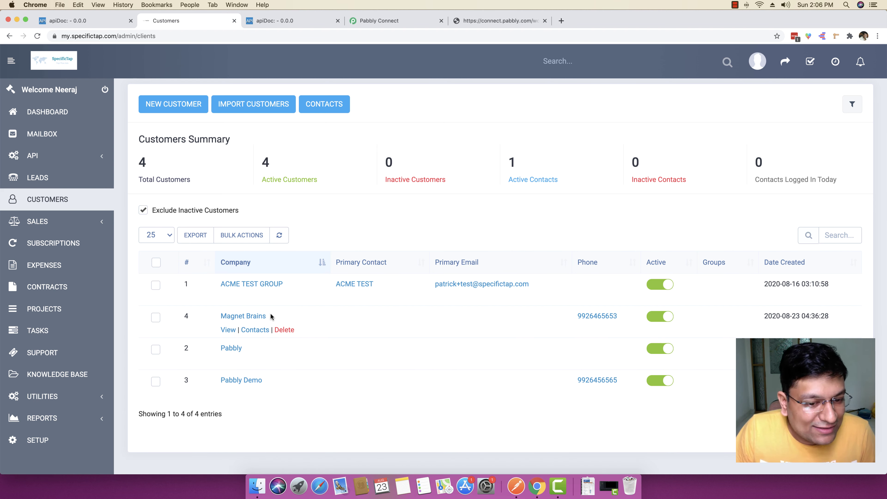
pyautogui.moveTo(267, 316); pyautogui.dragTo(217, 316)
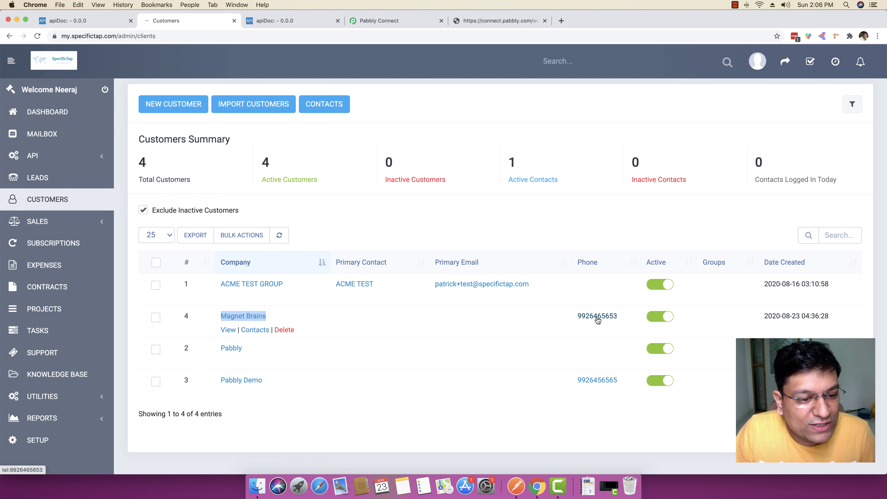
# Step: Open the Magnet Brains profile and check its Company, VAT Number and Phone values
pyautogui.click(228, 330)
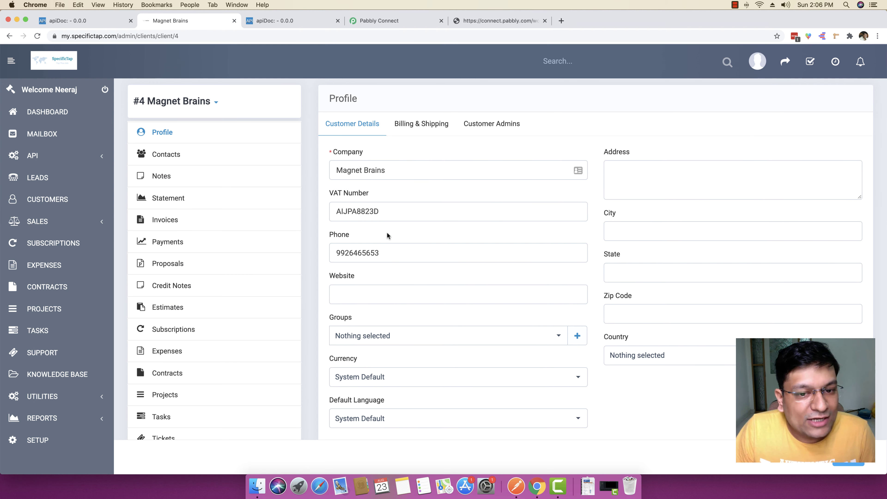
pyautogui.moveTo(386, 170); pyautogui.dragTo(328, 172)
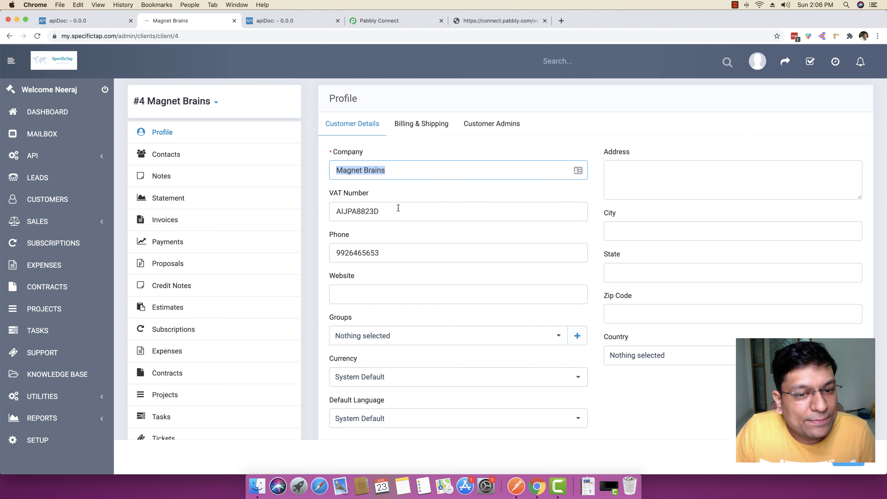
pyautogui.moveTo(398, 208); pyautogui.dragTo(327, 214)
pyautogui.moveTo(386, 252); pyautogui.dragTo(338, 253)
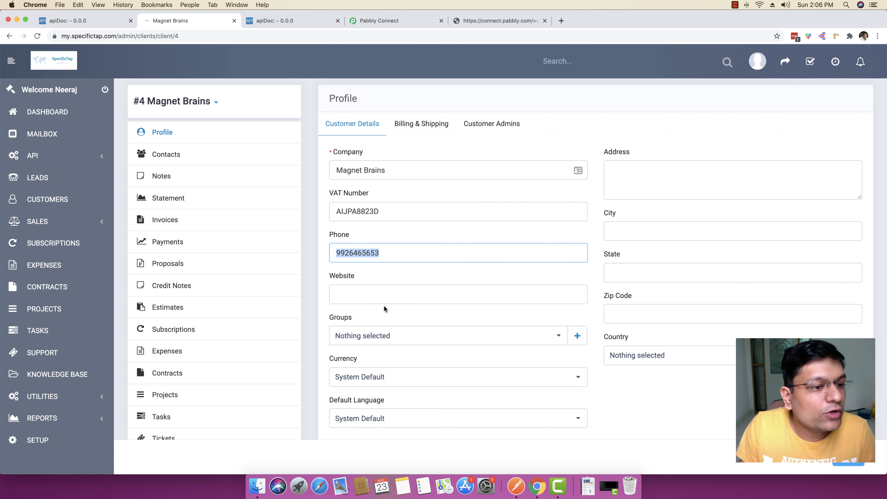
pyautogui.click(61, 201)
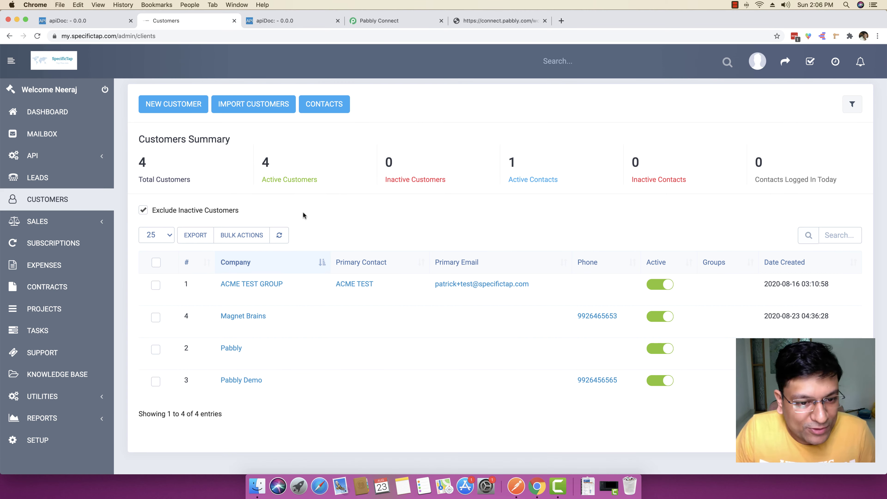
pyautogui.click(282, 20)
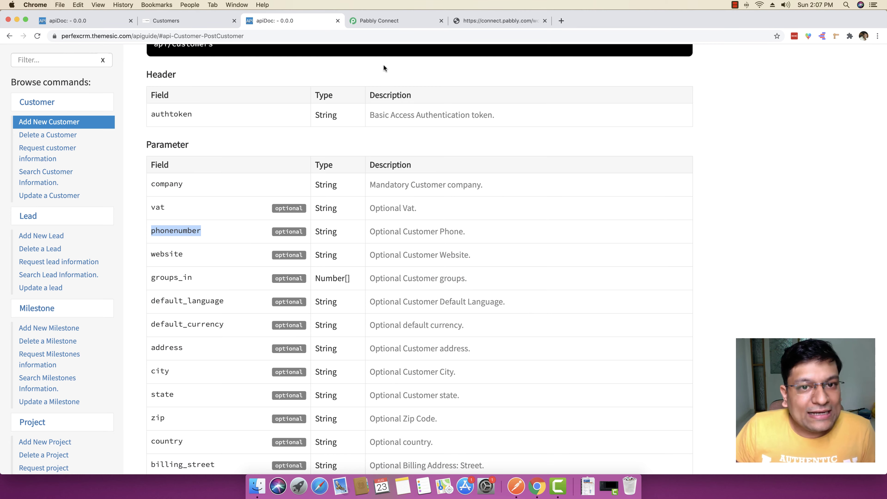
# Step: Scroll through the finished customer POST action in Pabbly Connect to review its settings
pyautogui.click(383, 21)
pyautogui.scroll(10, 566, 171)
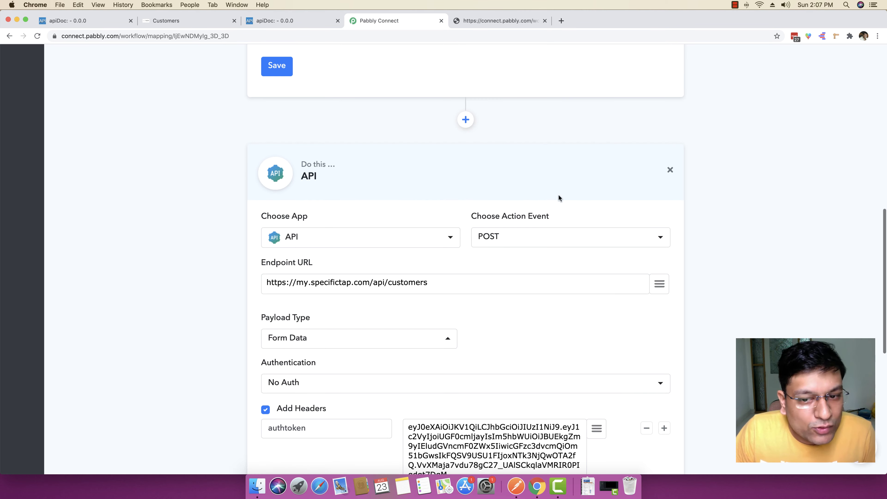
pyautogui.scroll(-3, 498, 288)
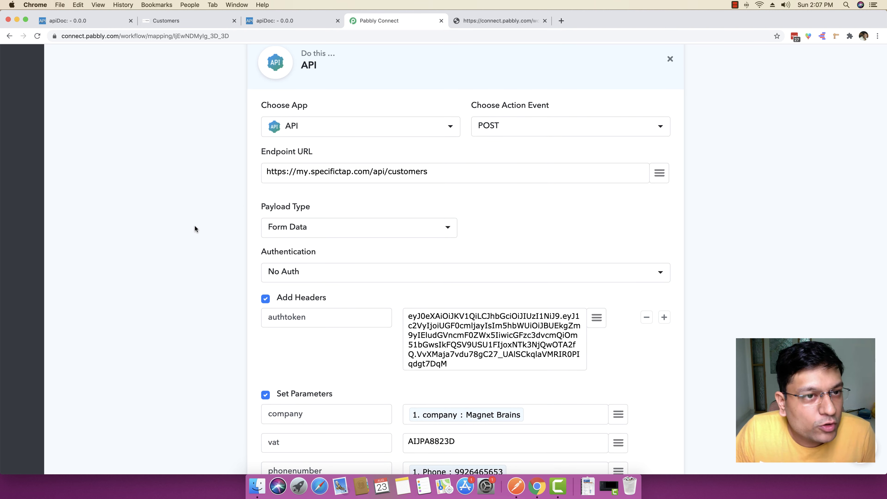
pyautogui.scroll(-7, 194, 225)
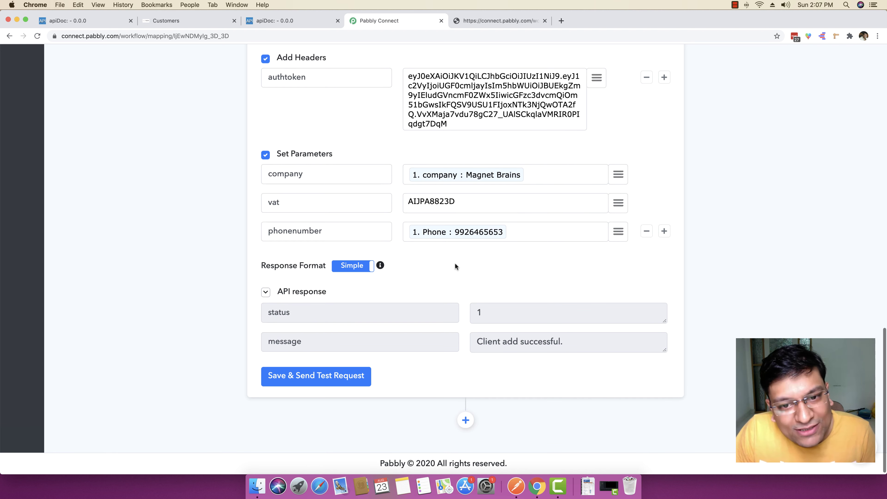
pyautogui.scroll(5, 468, 395)
pyautogui.scroll(1, 467, 395)
pyautogui.scroll(-6, 467, 393)
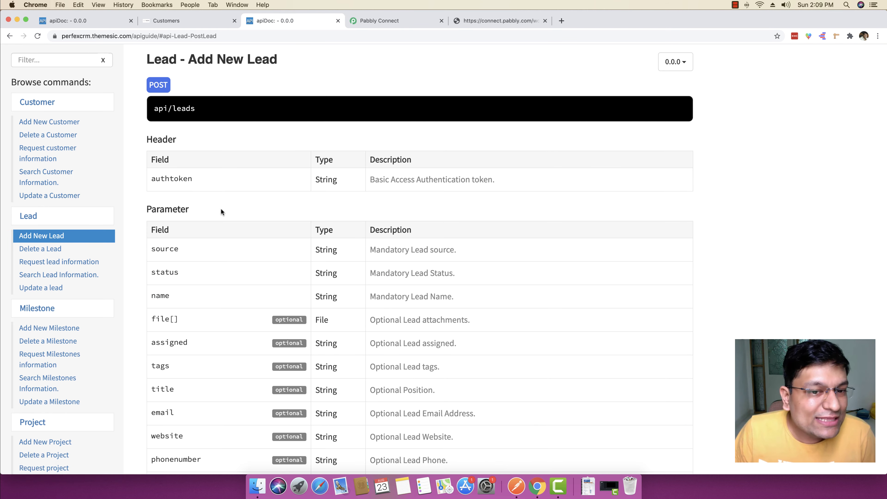
# Step: Set the new step's endpoint URL to the site address followed by api/leads
pyautogui.moveTo(258, 104); pyautogui.dragTo(153, 109)
pyautogui.rightClick(153, 108)
pyautogui.click(176, 127)
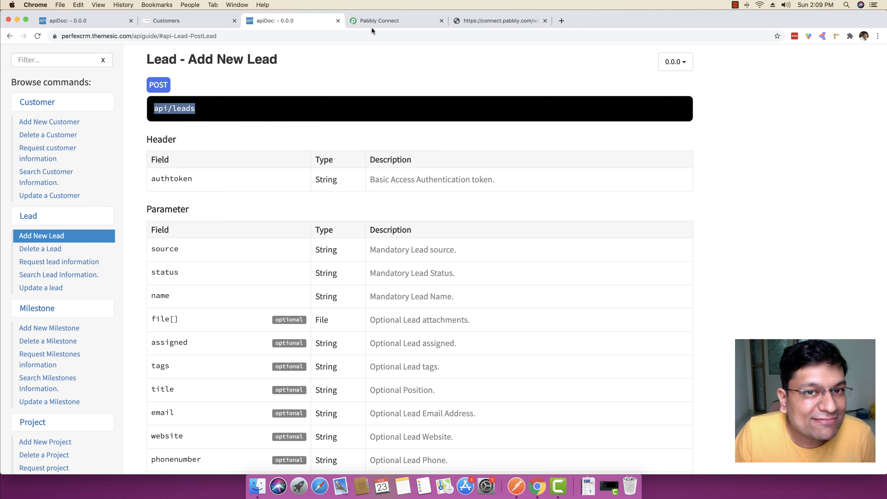
pyautogui.click(380, 20)
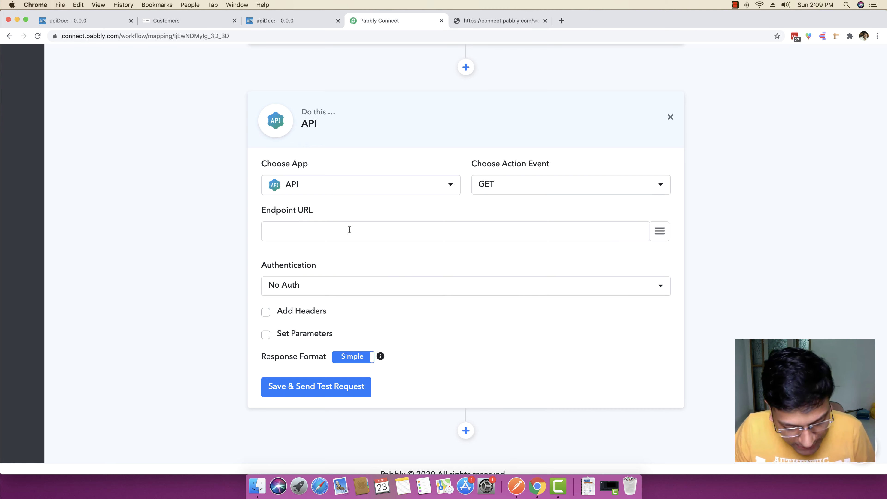
pyautogui.press('super+v')
pyautogui.scroll(5, 349, 229)
pyautogui.scroll(10, 349, 229)
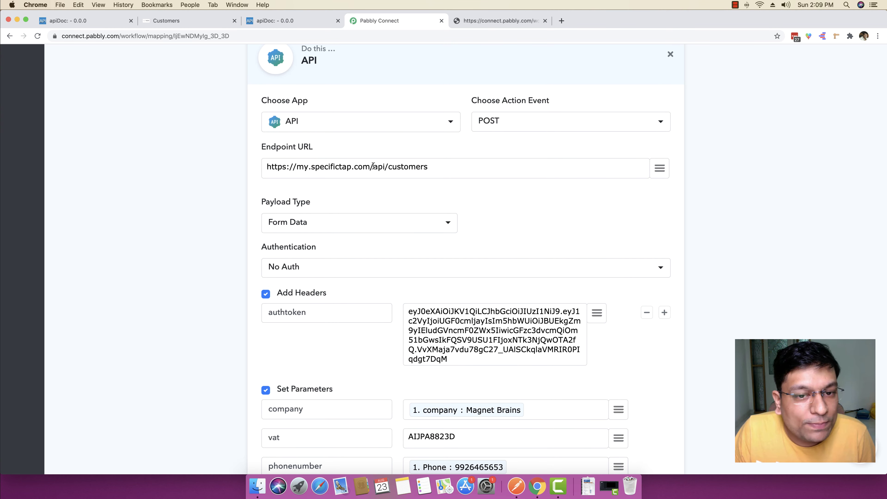
pyautogui.moveTo(373, 167); pyautogui.dragTo(220, 251)
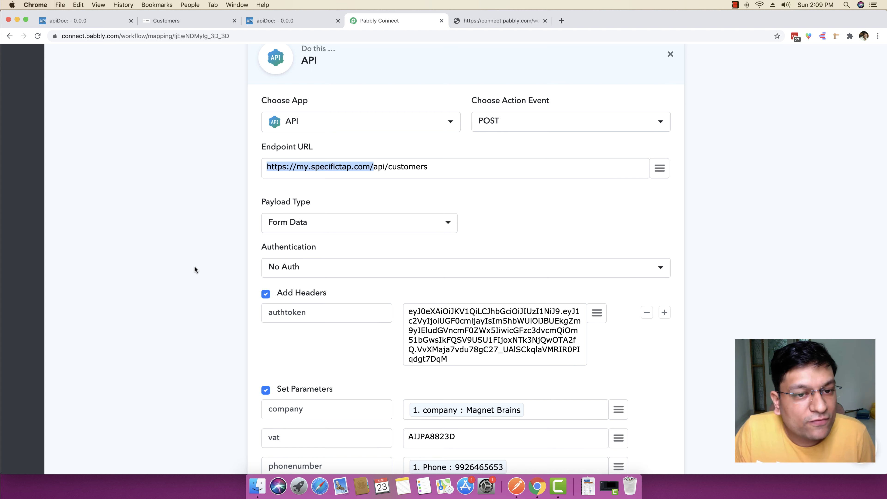
pyautogui.scroll(-15, 194, 269)
pyautogui.click(268, 322)
pyautogui.press('super+v')
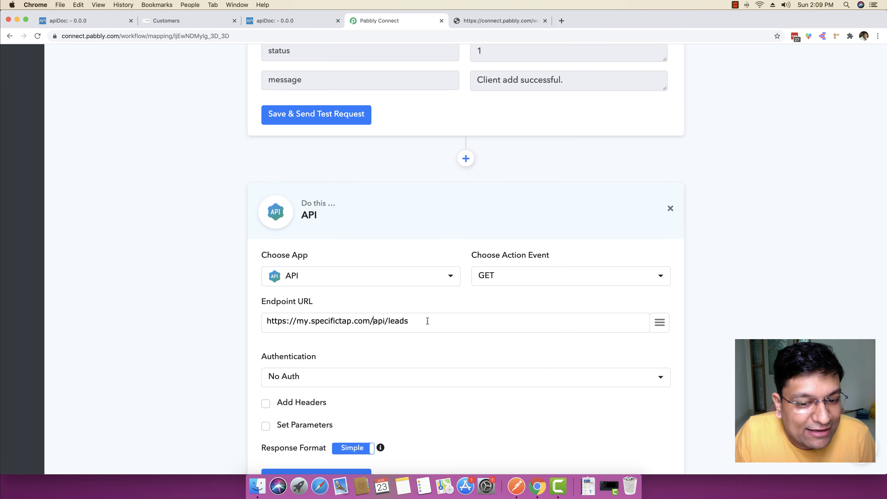
pyautogui.moveTo(428, 321); pyautogui.dragTo(224, 318)
pyautogui.press('Right')
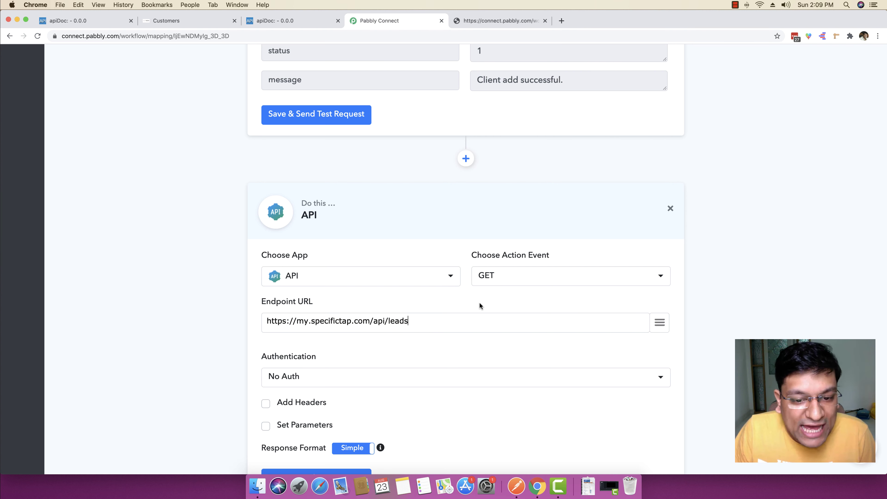
# Step: Set the action event to POST and the payload type to Form Data
pyautogui.click(495, 281)
pyautogui.click(494, 337)
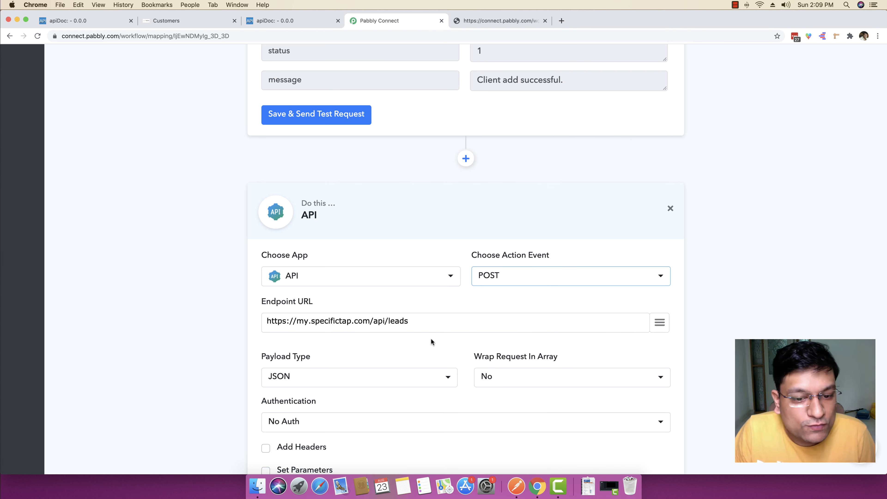
pyautogui.scroll(-5, 175, 338)
pyautogui.click(294, 290)
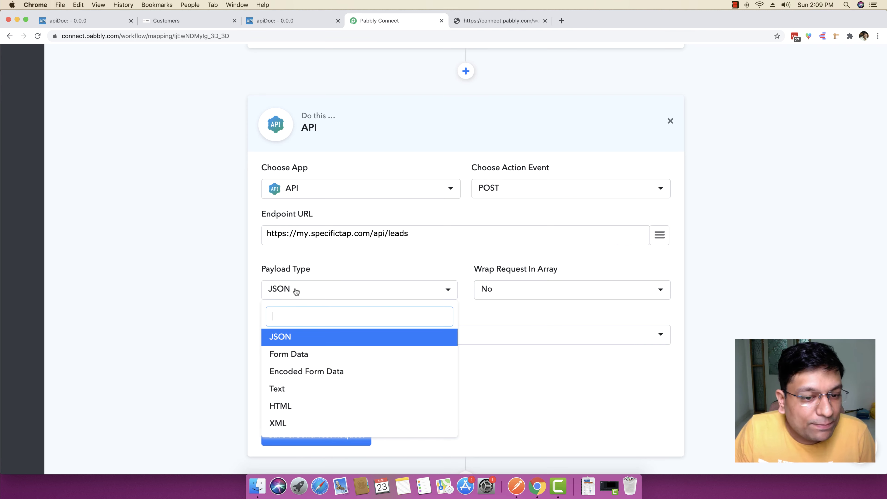
pyautogui.click(291, 353)
# Step: Enable custom headers and add authtoken as the header name
pyautogui.scroll(-2, 200, 338)
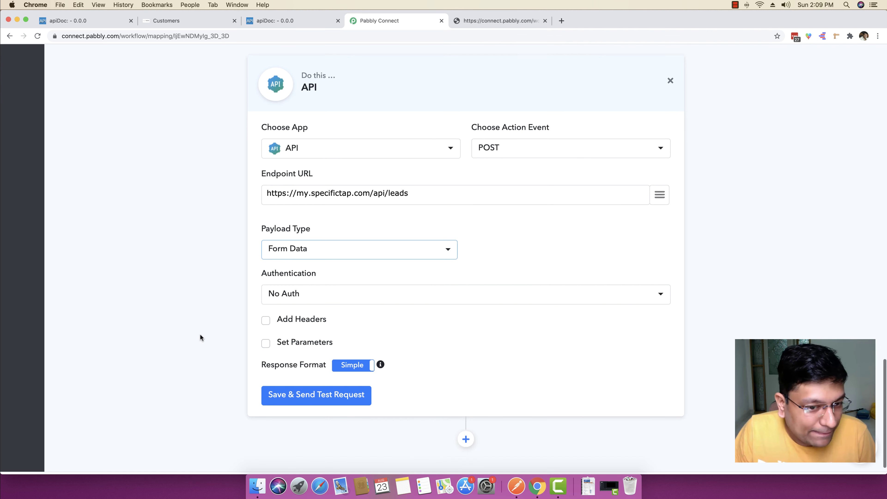
pyautogui.click(265, 320)
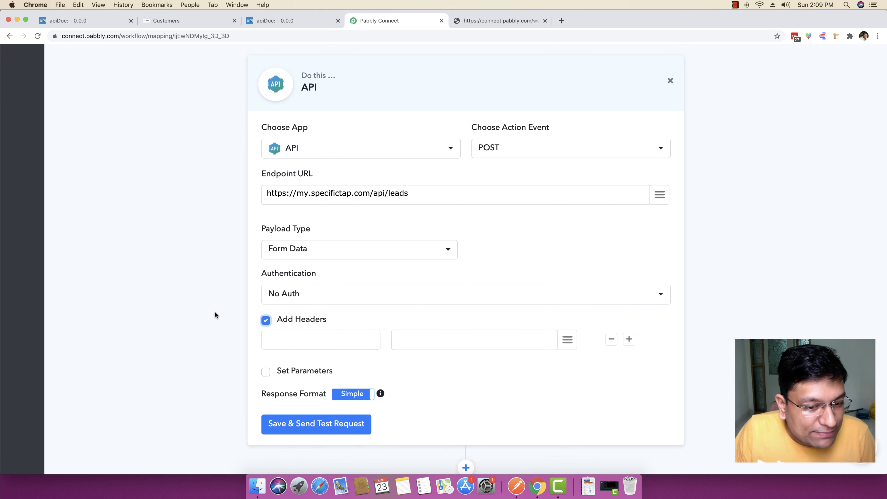
pyautogui.scroll(3, 206, 309)
pyautogui.scroll(8, 205, 310)
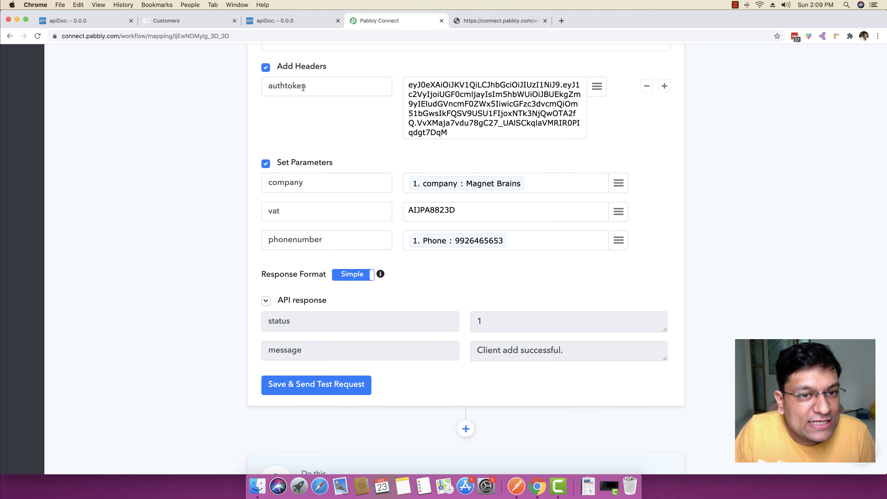
pyautogui.moveTo(303, 87); pyautogui.dragTo(247, 86)
pyautogui.press('super+c')
pyautogui.scroll(-9, 176, 212)
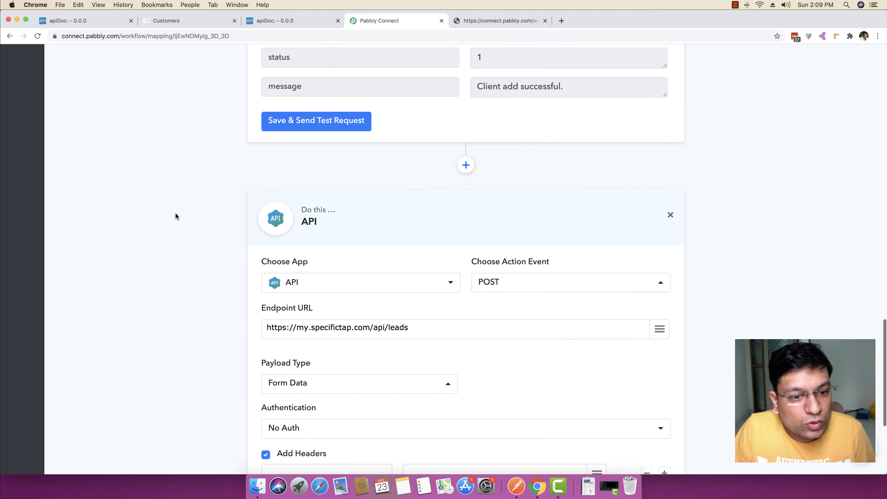
pyautogui.scroll(-1, 180, 222)
pyautogui.click(280, 358)
pyautogui.press('super+v')
# Step: Use the first step's token as the authtoken header value
pyautogui.scroll(10, 202, 327)
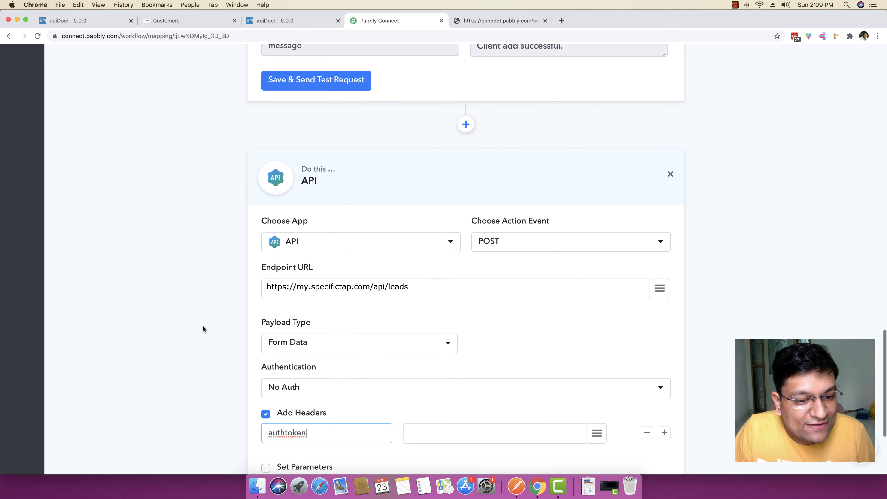
pyautogui.scroll(2, 203, 328)
pyautogui.moveTo(478, 179); pyautogui.dragTo(356, 123)
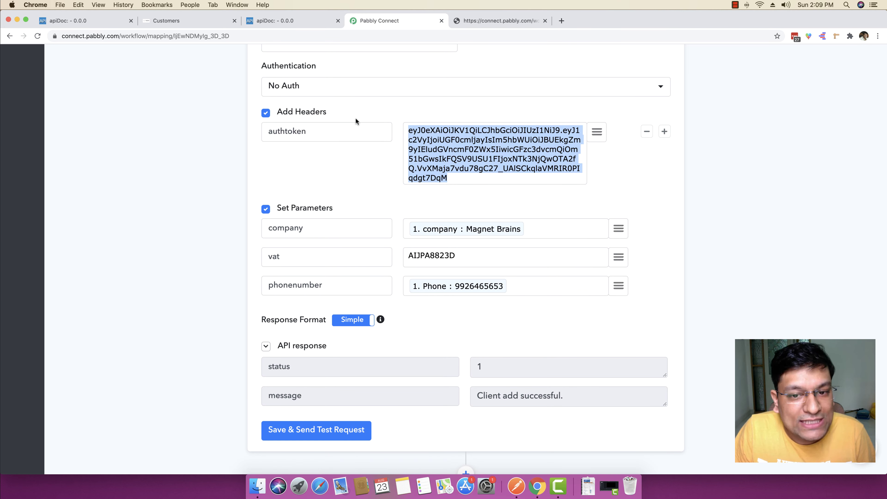
pyautogui.press('super+c')
pyautogui.scroll(-10, 454, 281)
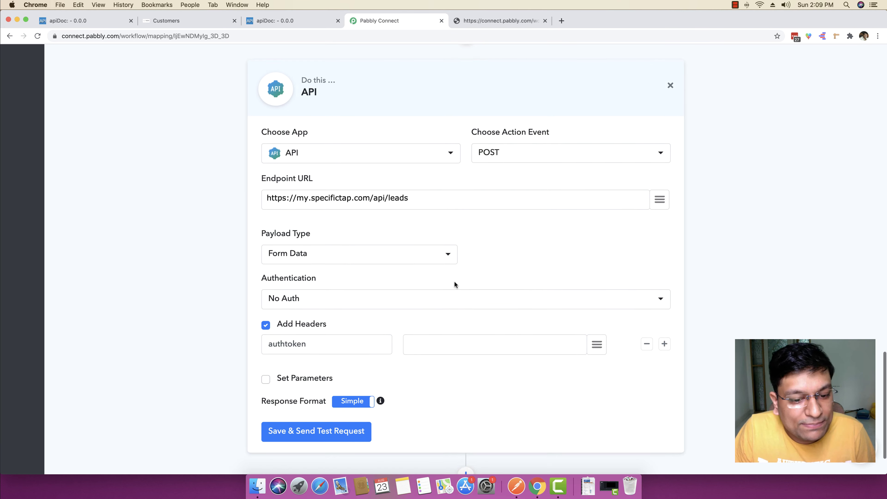
pyautogui.click(446, 336)
pyautogui.press('super+v')
pyautogui.scroll(-1, 203, 336)
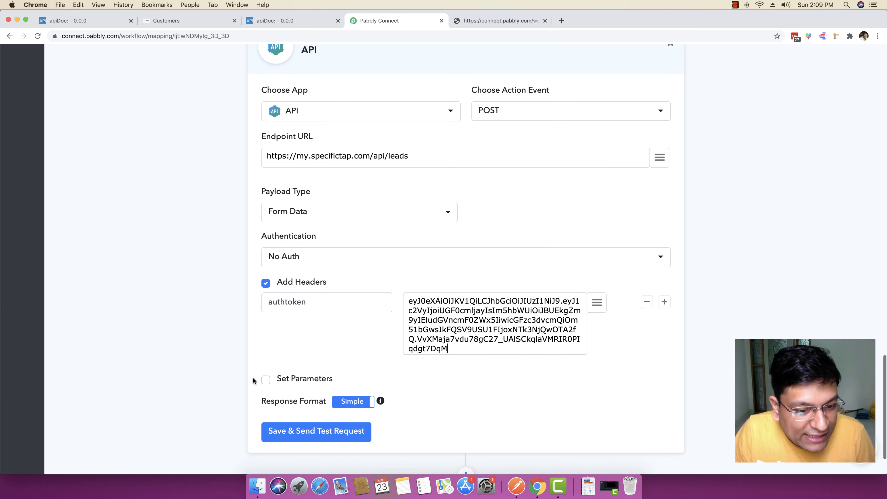
# Step: Enable request parameters and enter source as the first parameter name
pyautogui.click(264, 381)
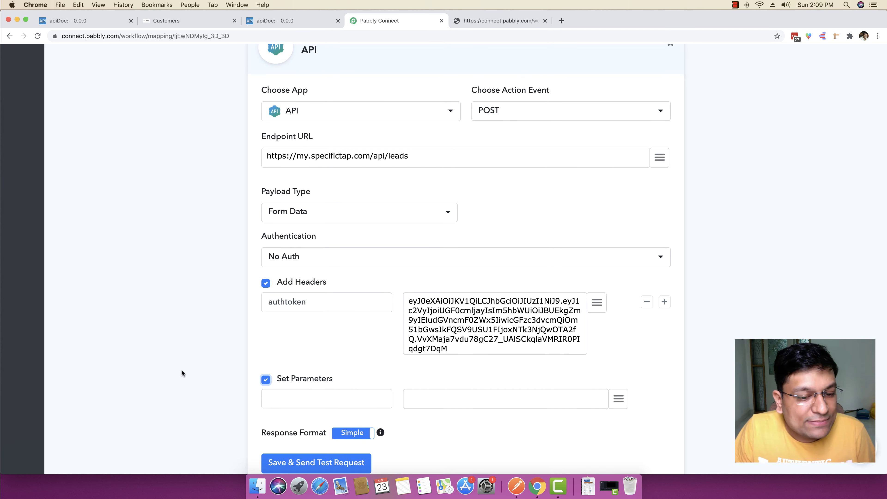
pyautogui.click(289, 23)
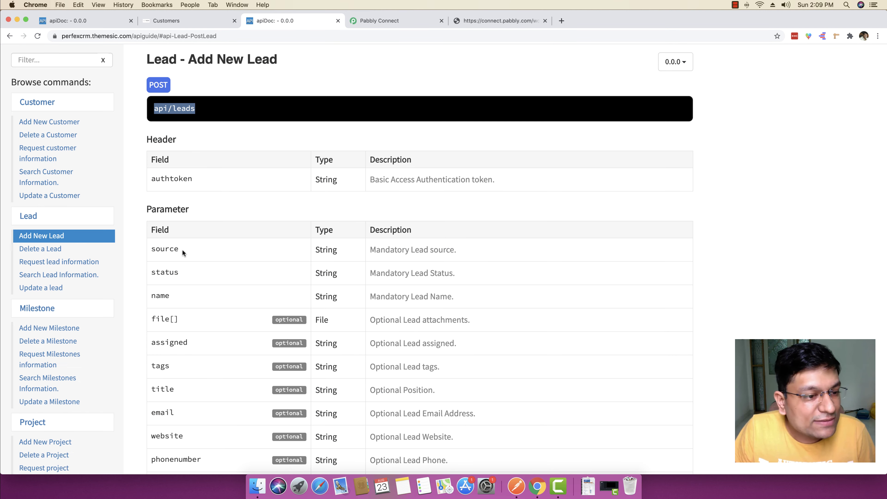
pyautogui.doubleClick(164, 250)
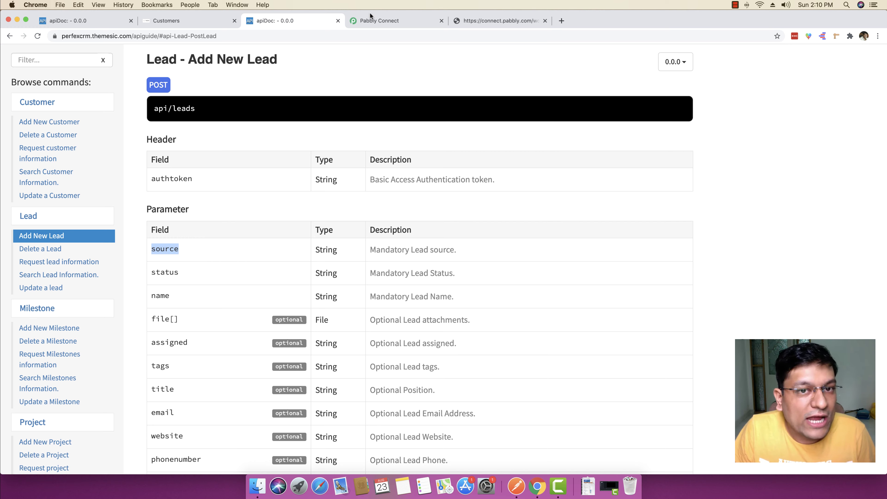
pyautogui.click(377, 20)
pyautogui.click(301, 396)
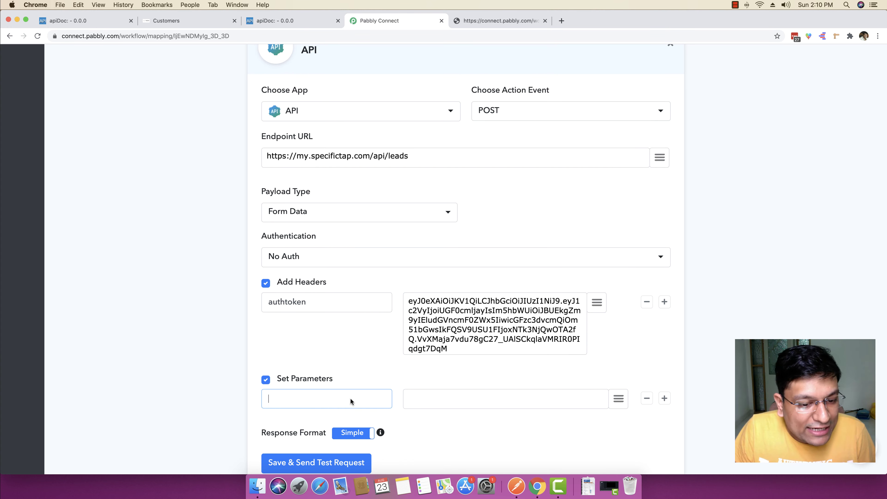
pyautogui.write('source')
# Step: Add status and name parameters, copying their names from the Add New Lead docs
pyautogui.click(664, 399)
pyautogui.click(275, 21)
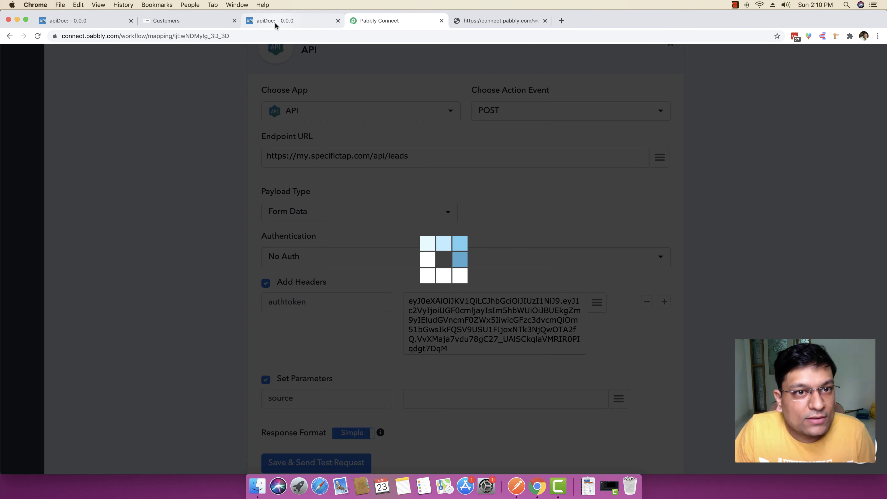
pyautogui.doubleClick(169, 272)
pyautogui.press('super+c')
pyautogui.click(377, 21)
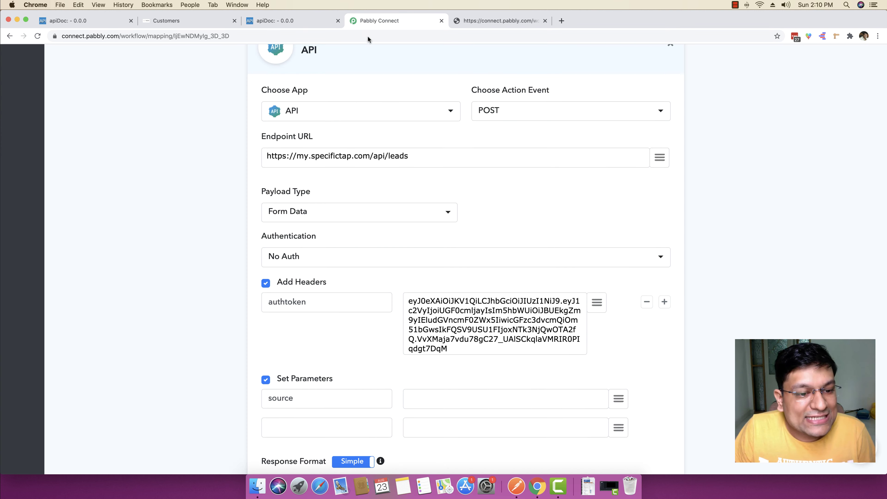
pyautogui.scroll(-1, 320, 282)
pyautogui.press('super+v')
pyautogui.click(277, 19)
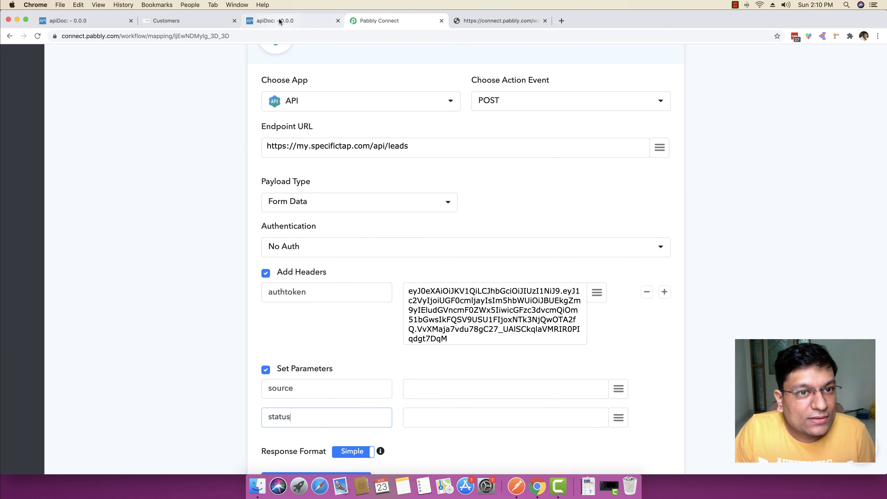
pyautogui.click(161, 293)
pyautogui.doubleClick(161, 293)
pyautogui.press('super+c')
pyautogui.click(377, 21)
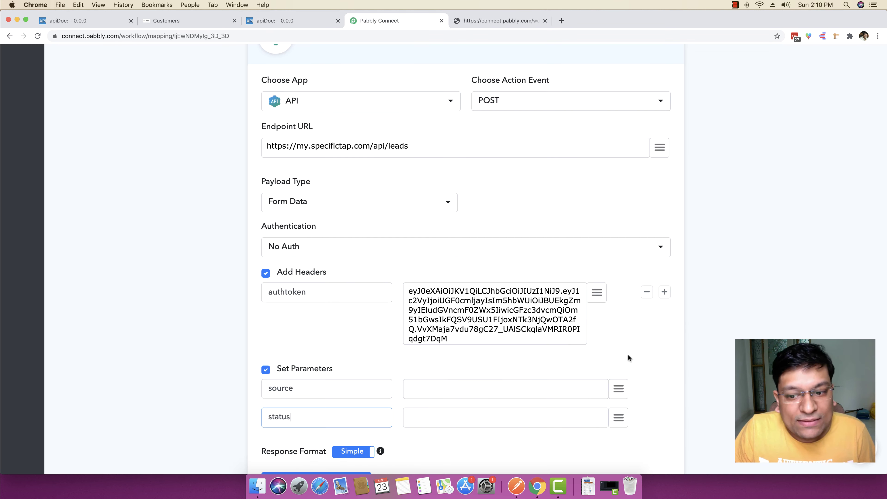
pyautogui.click(665, 419)
pyautogui.scroll(-3, 436, 397)
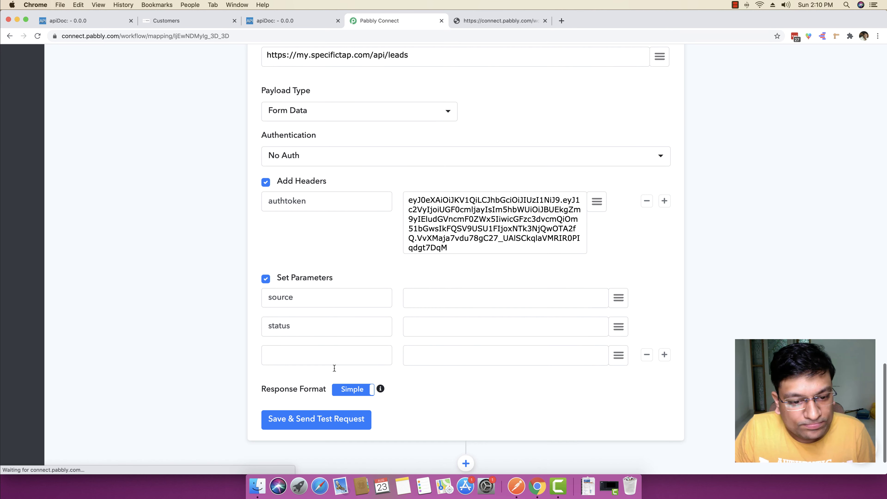
pyautogui.click(331, 356)
pyautogui.press('super+v')
# Step: Add email as the fourth parameter, discarding a mistaken paste along the way
pyautogui.click(280, 19)
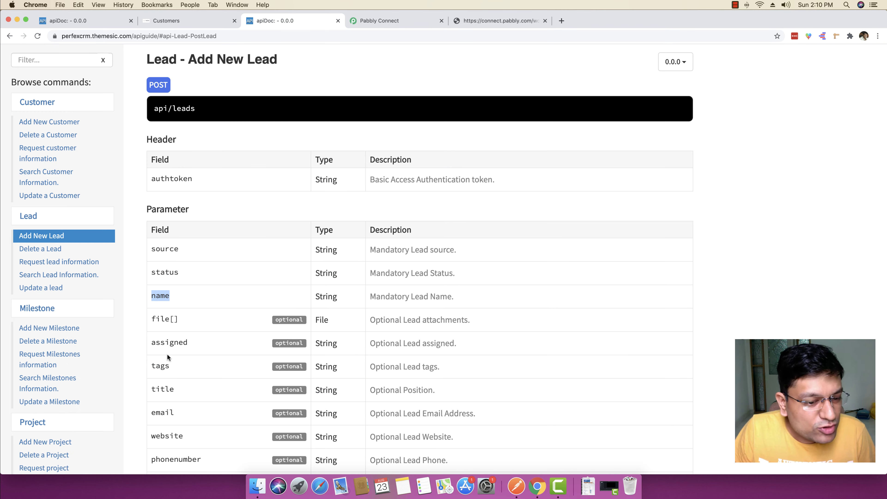
pyautogui.tripleClick(153, 416)
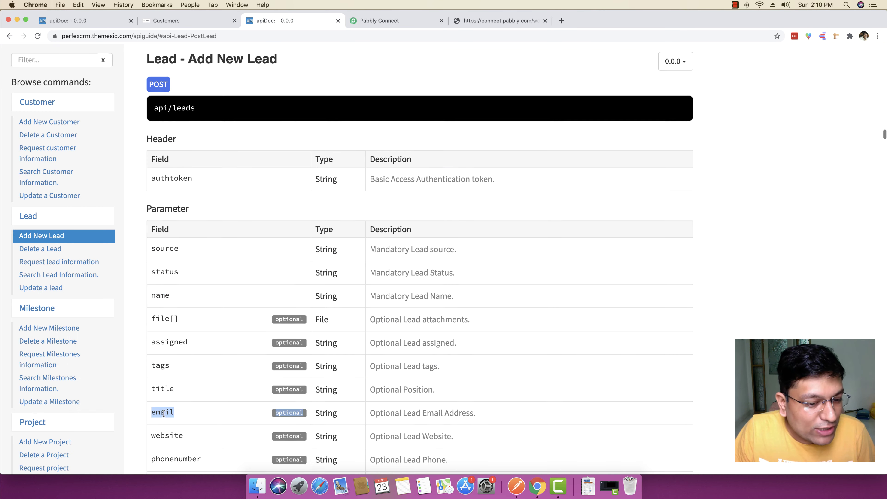
pyautogui.click(375, 22)
pyautogui.click(313, 31)
pyautogui.press('super+v')
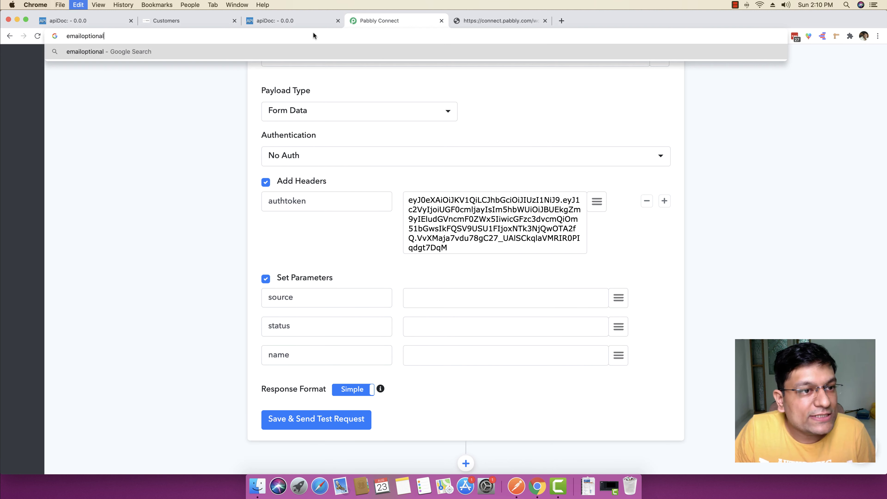
pyautogui.press('super+a')
pyautogui.click(89, 35)
pyautogui.doubleClick(82, 35)
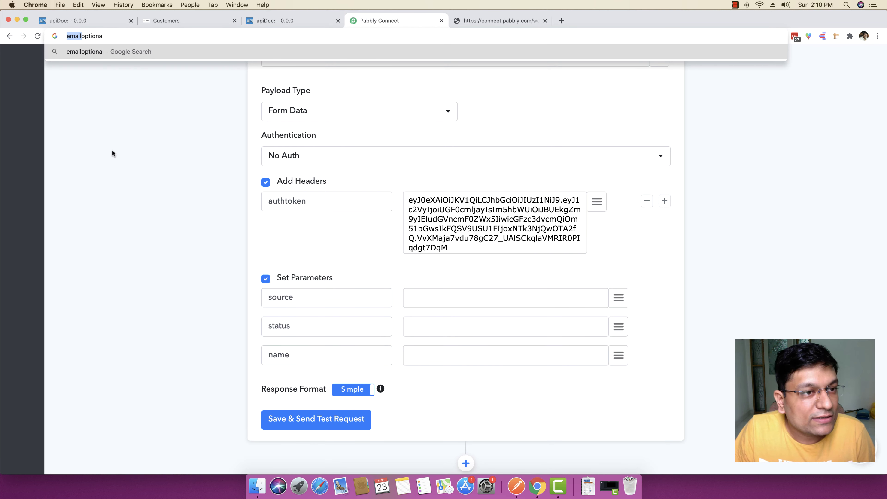
pyautogui.click(195, 205)
pyautogui.click(663, 355)
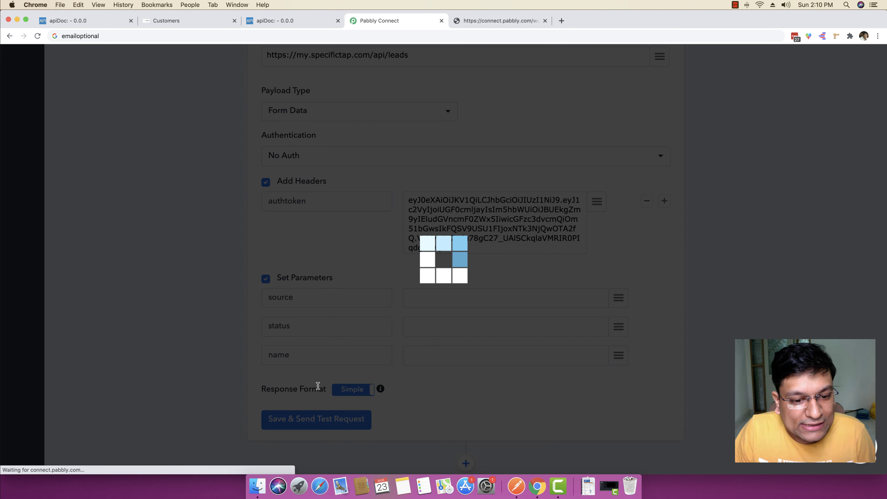
pyautogui.click(305, 384)
pyautogui.write('email')
pyautogui.click(448, 295)
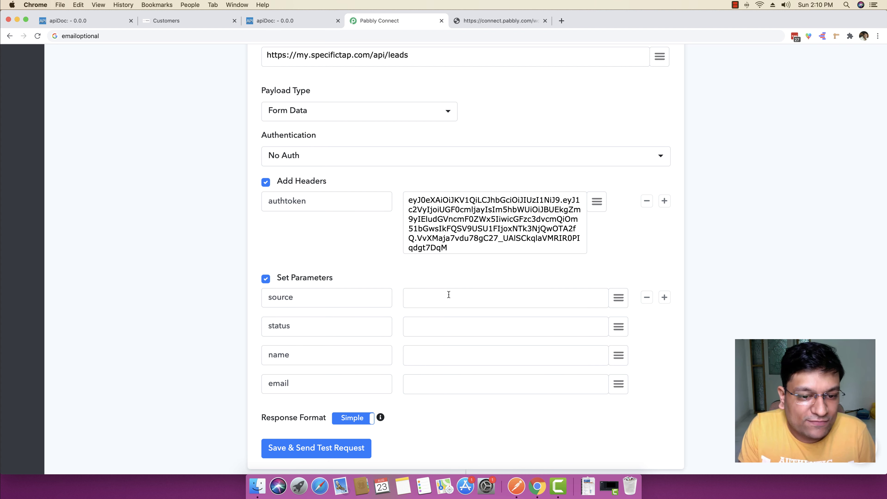
# Step: Review the Add New Lead documentation for the lead parameters
pyautogui.click(273, 21)
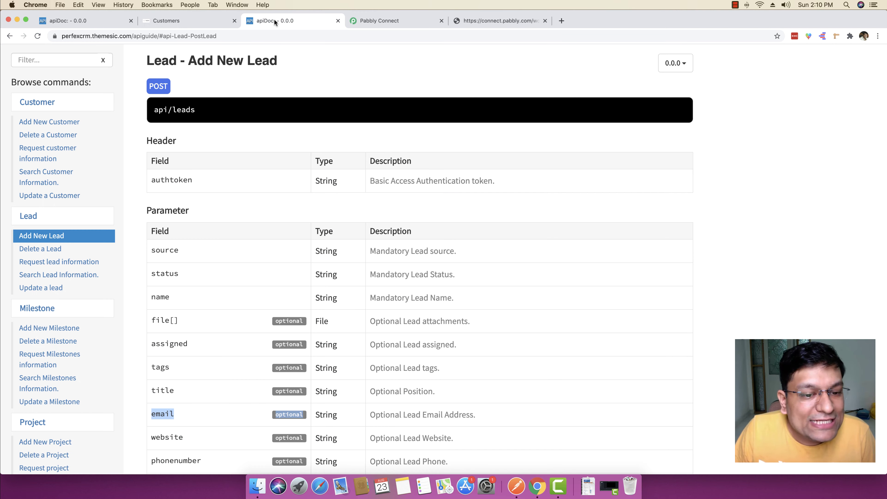
pyautogui.scroll(-4, 330, 264)
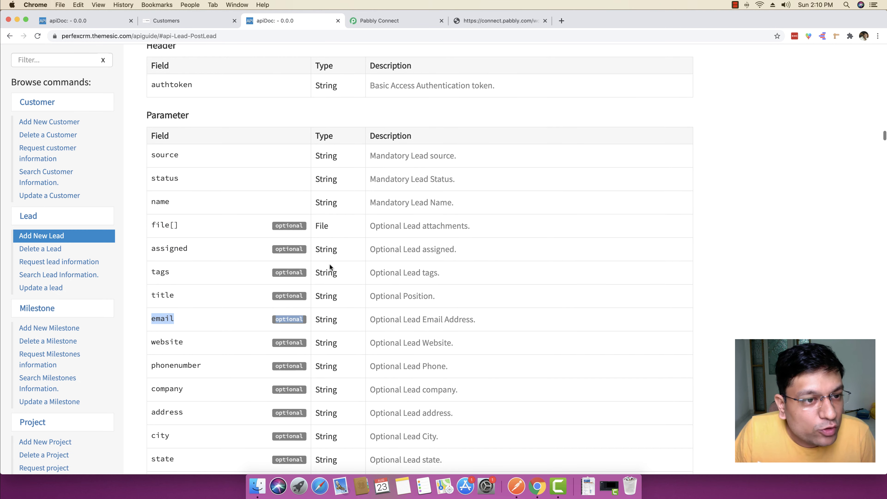
pyautogui.click(285, 195)
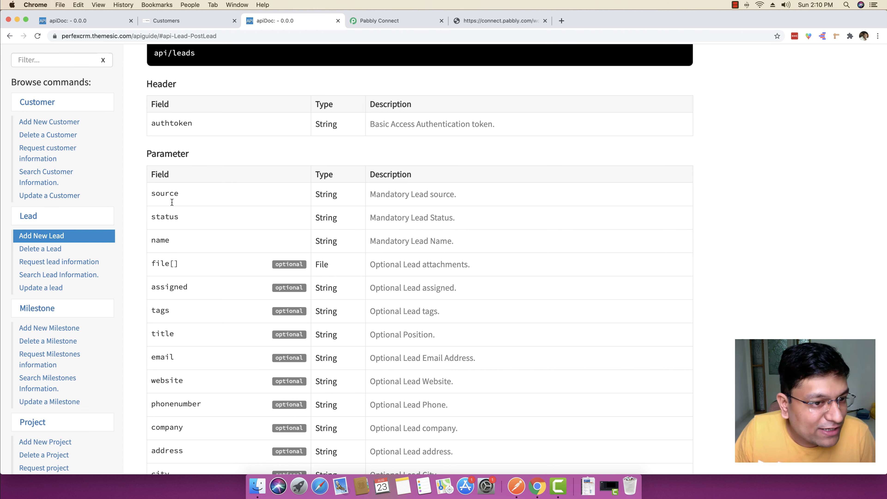
pyautogui.click(376, 24)
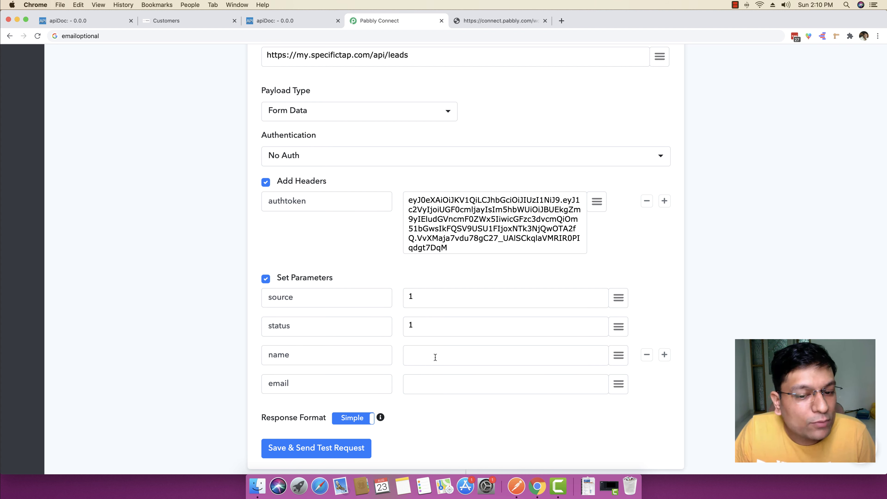
pyautogui.click(277, 25)
pyautogui.scroll(-10, 294, 218)
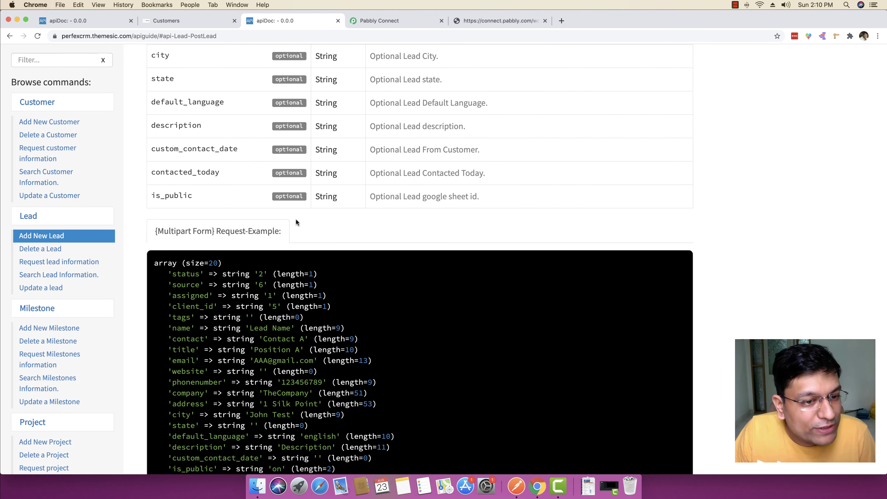
pyautogui.scroll(-10, 295, 218)
pyautogui.scroll(3, 294, 218)
pyautogui.scroll(5, 296, 219)
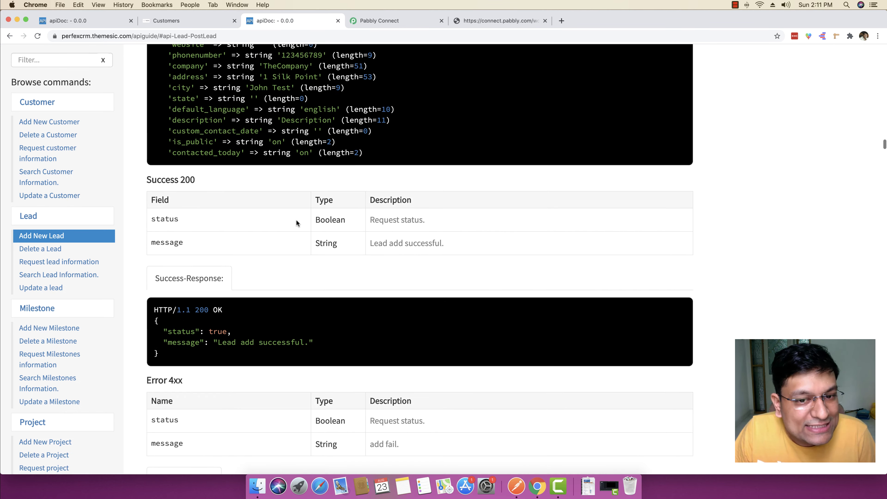
pyautogui.hotkey('ctrl', 'Tab')
pyautogui.scroll(-1, 318, 279)
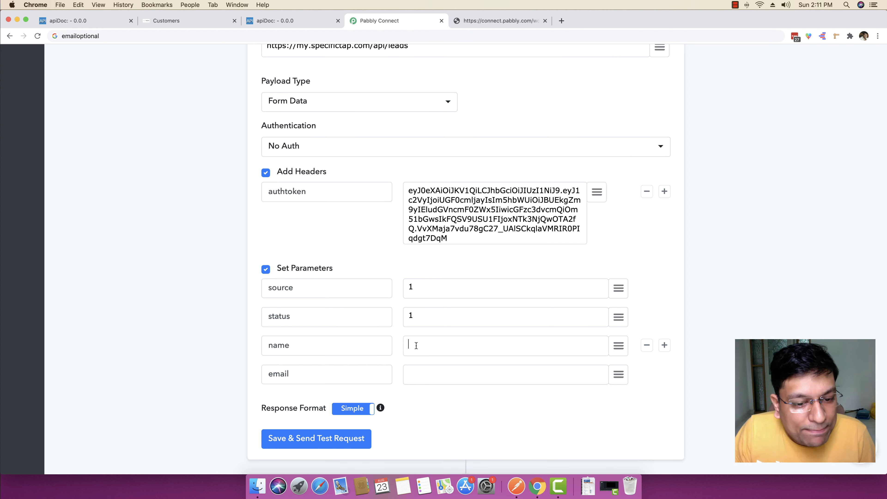
# Step: Map name to the webhook's LeadName field and email to its Email field
pyautogui.click(618, 346)
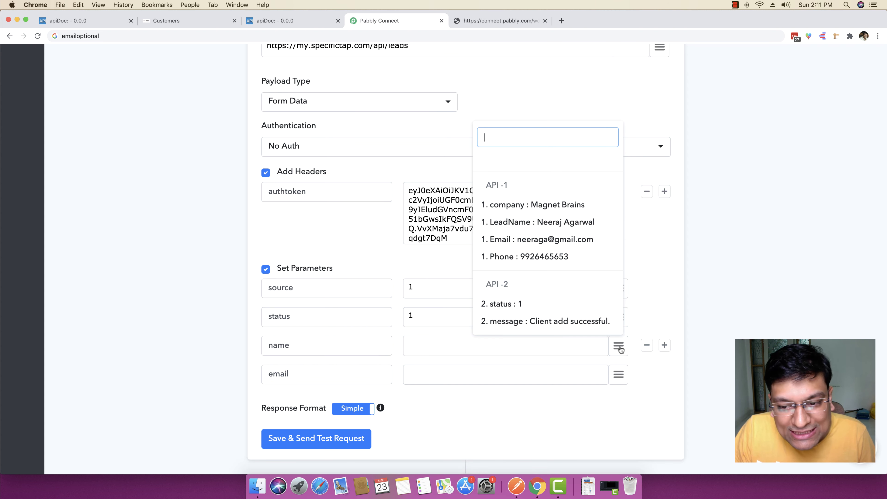
pyautogui.click(536, 223)
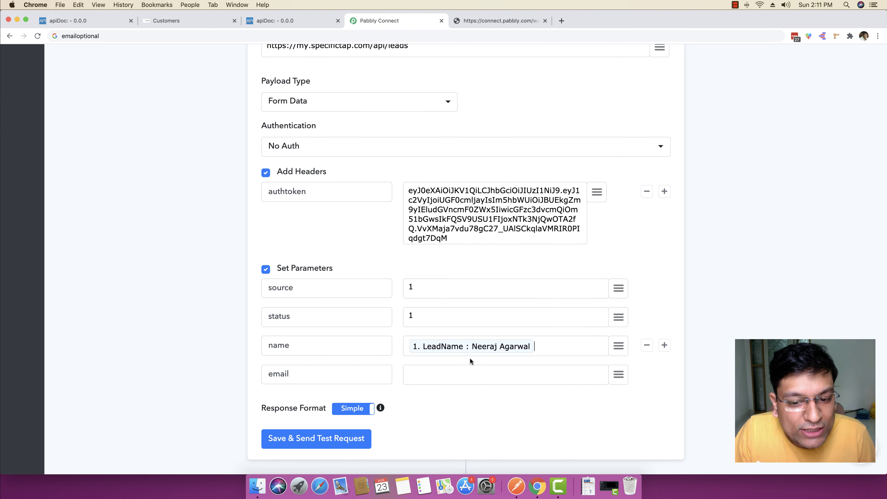
pyautogui.click(601, 372)
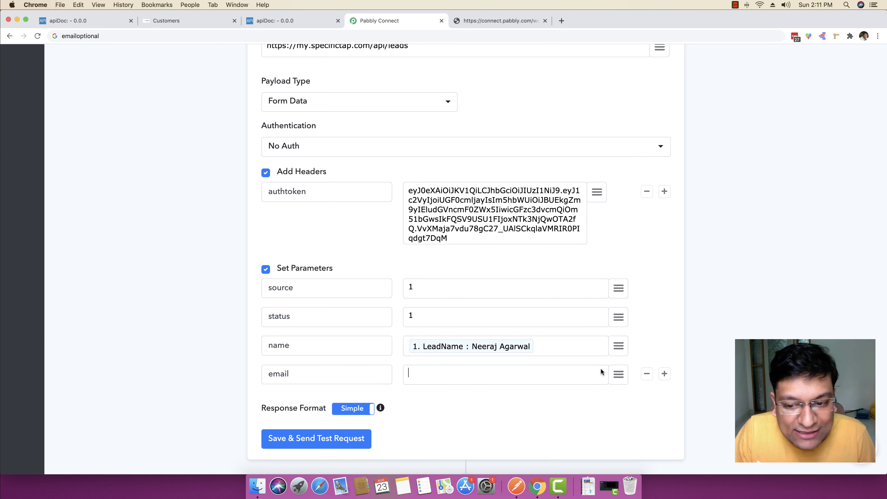
pyautogui.click(616, 375)
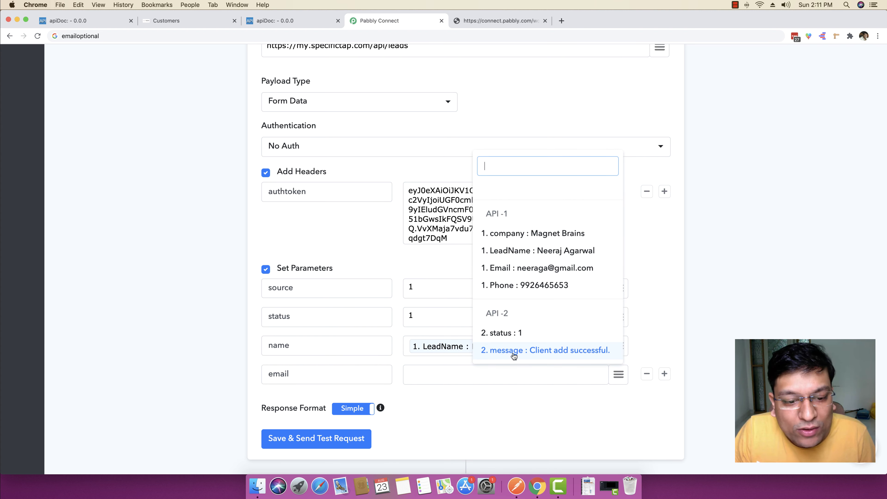
pyautogui.click(513, 272)
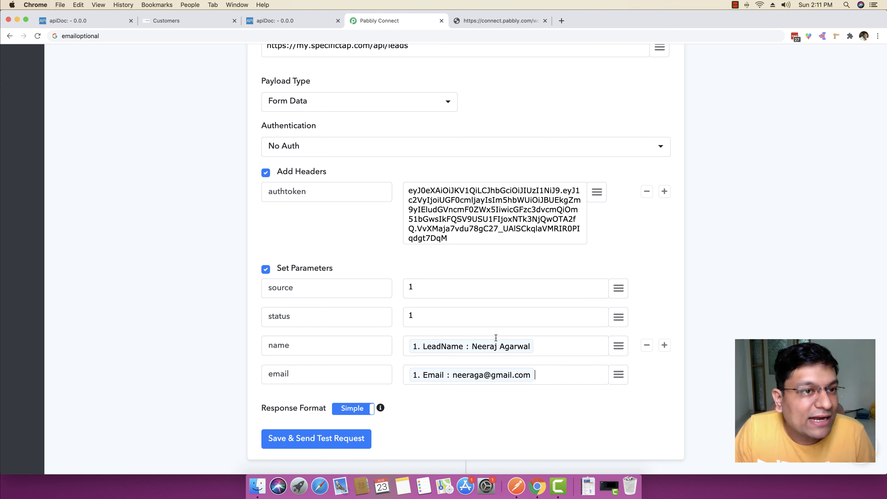
pyautogui.click(171, 21)
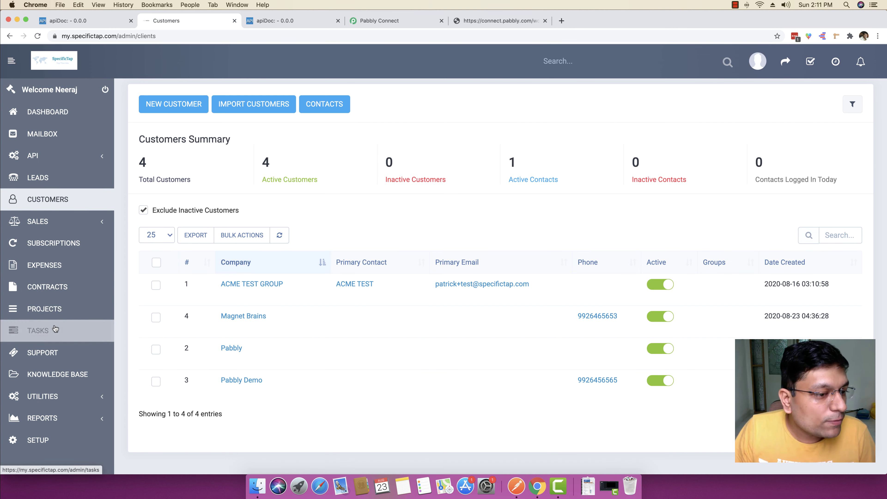
# Step: Show Perfex CRM leads with Customer added to the Prospect status filter
pyautogui.click(41, 178)
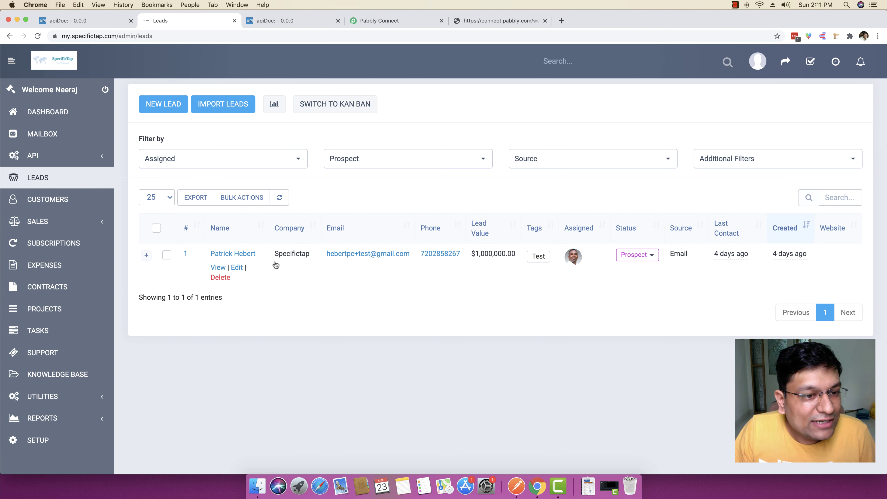
pyautogui.click(352, 158)
pyautogui.click(349, 251)
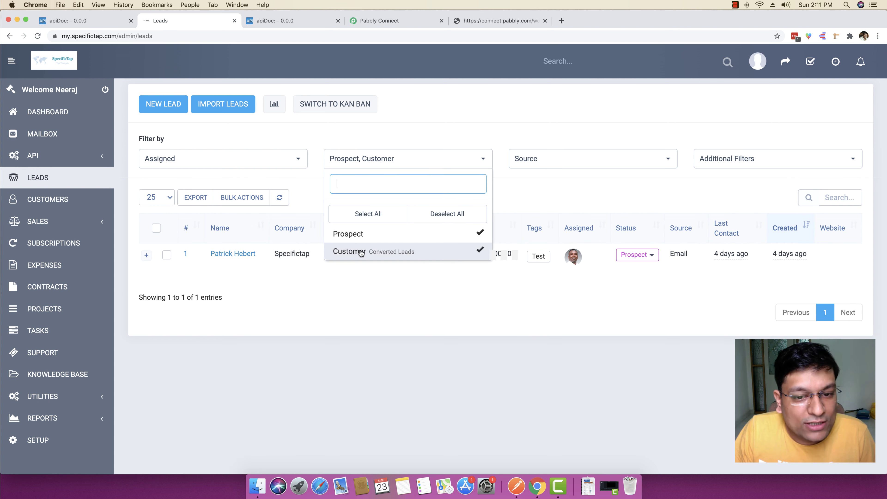
pyautogui.click(356, 380)
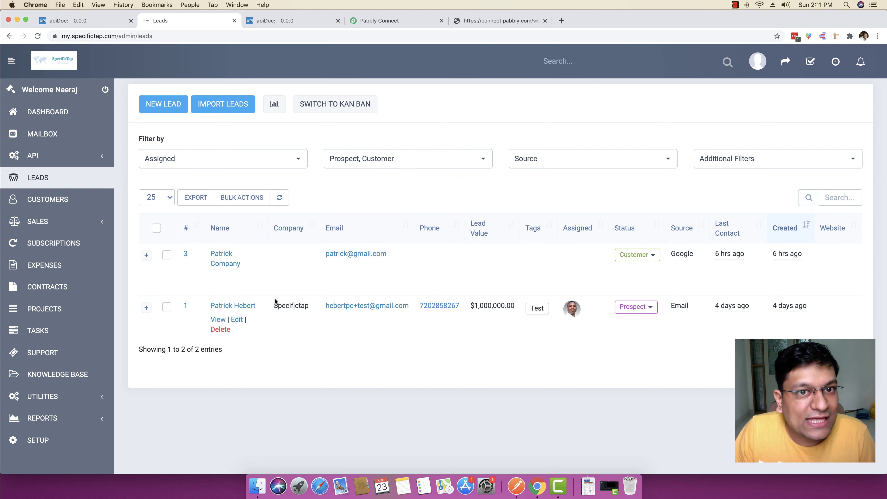
pyautogui.click(378, 24)
# Step: Recheck the Add New Lead parameters, then save the leads step and send its test request
pyautogui.scroll(5, 158, 271)
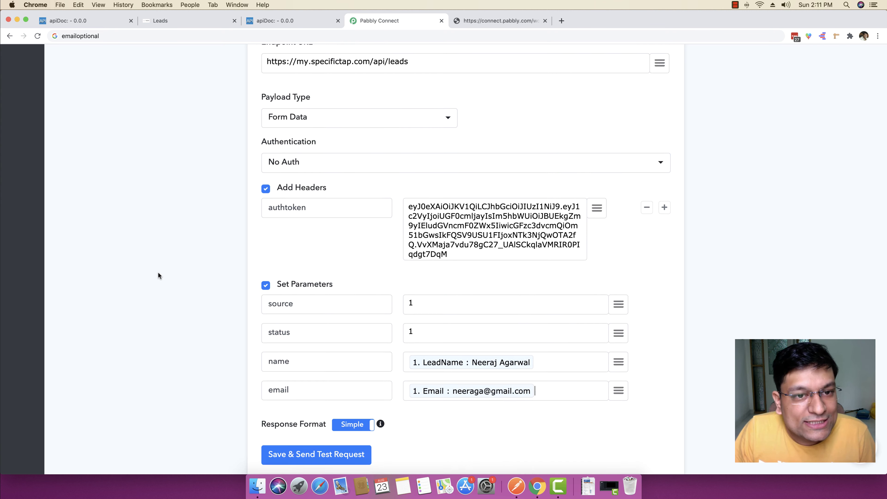
pyautogui.scroll(-4, 157, 272)
pyautogui.scroll(-2, 158, 271)
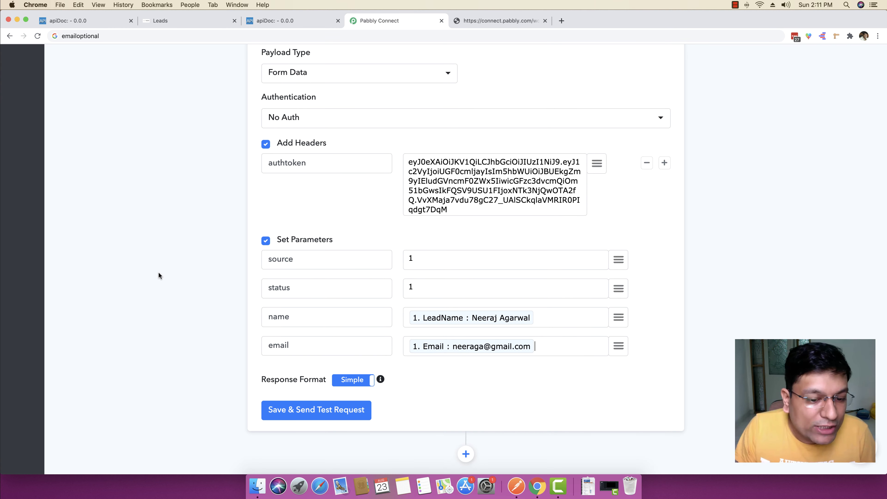
pyautogui.scroll(-1, 347, 437)
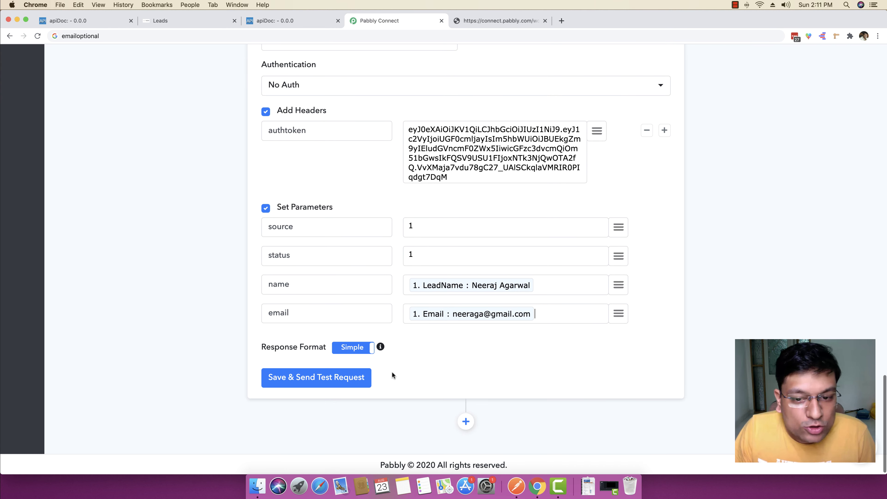
pyautogui.click(294, 20)
pyautogui.scroll(15, 237, 196)
pyautogui.scroll(-5, 238, 199)
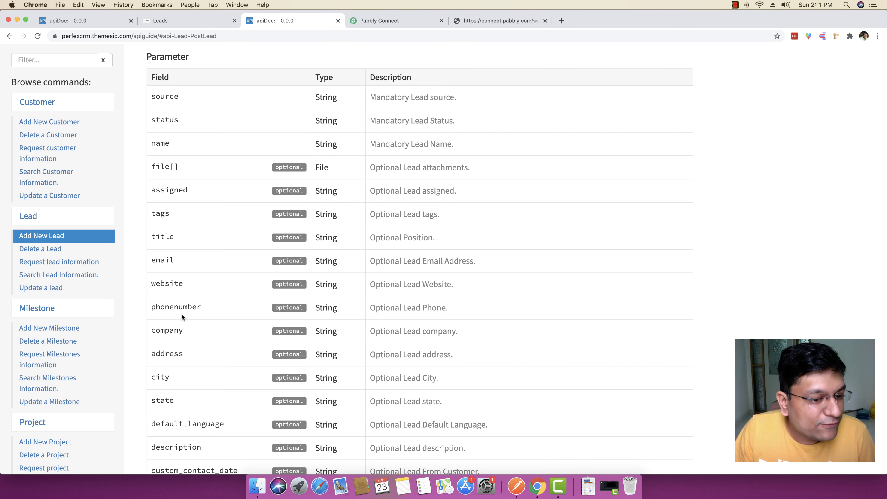
pyautogui.scroll(-2, 184, 355)
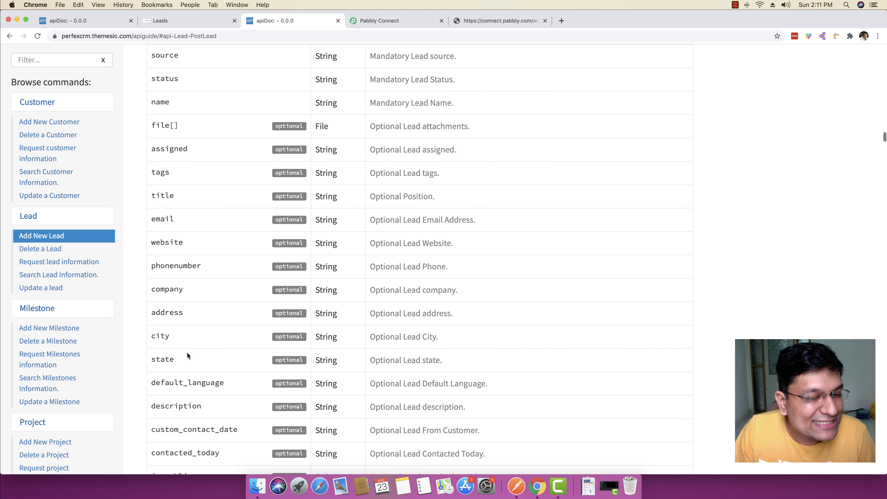
pyautogui.click(392, 20)
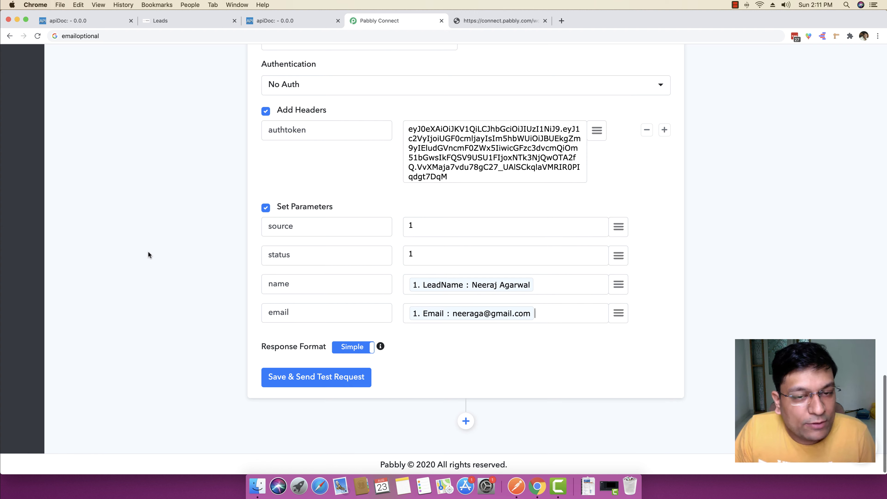
pyautogui.click(296, 378)
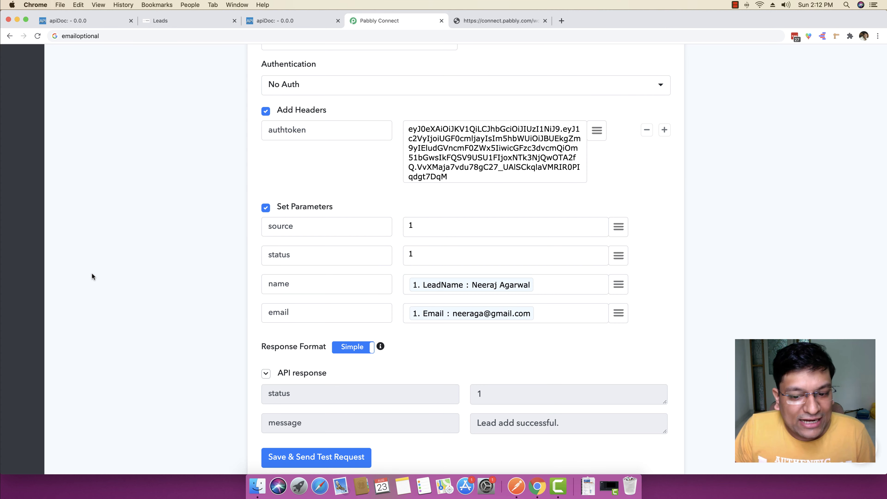
# Step: Confirm the 'Lead add successful.' response and return to the Perfex CRM leads list
pyautogui.moveTo(572, 425); pyautogui.dragTo(477, 425)
pyautogui.click(192, 327)
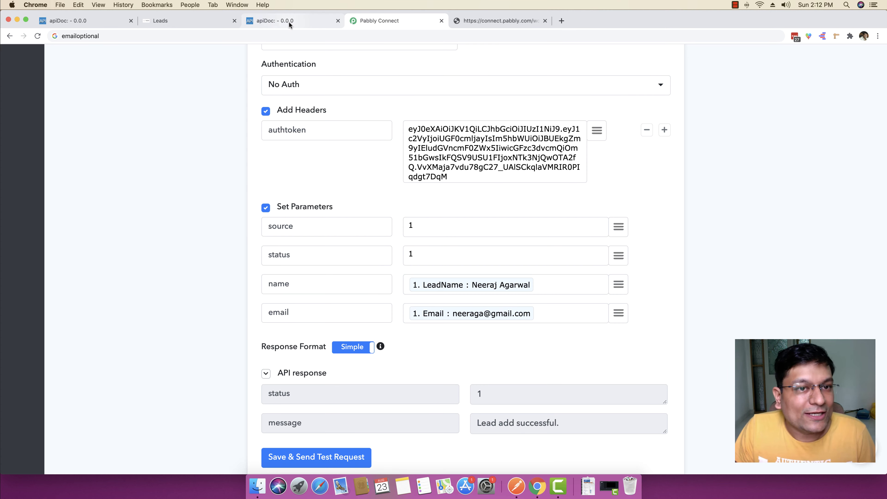
pyautogui.click(288, 21)
pyautogui.click(188, 21)
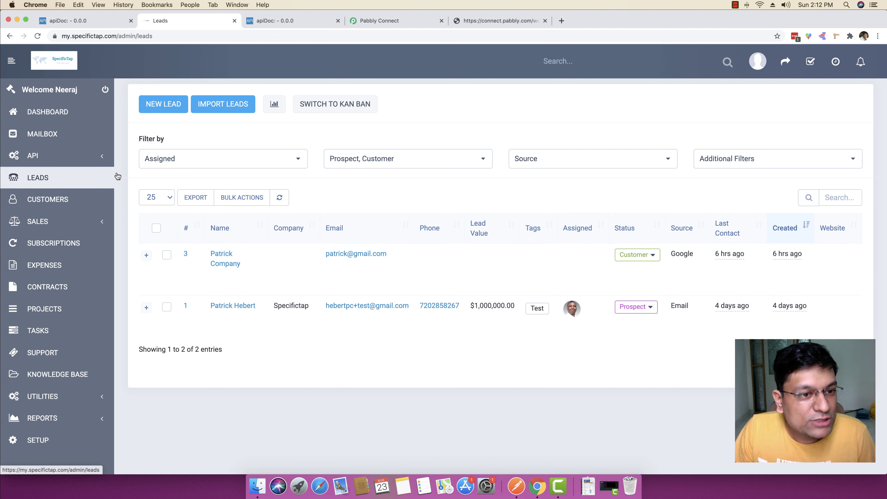
# Step: Reload the Perfex CRM leads list and add Customer to the status filter to reveal lead #4
pyautogui.click(56, 177)
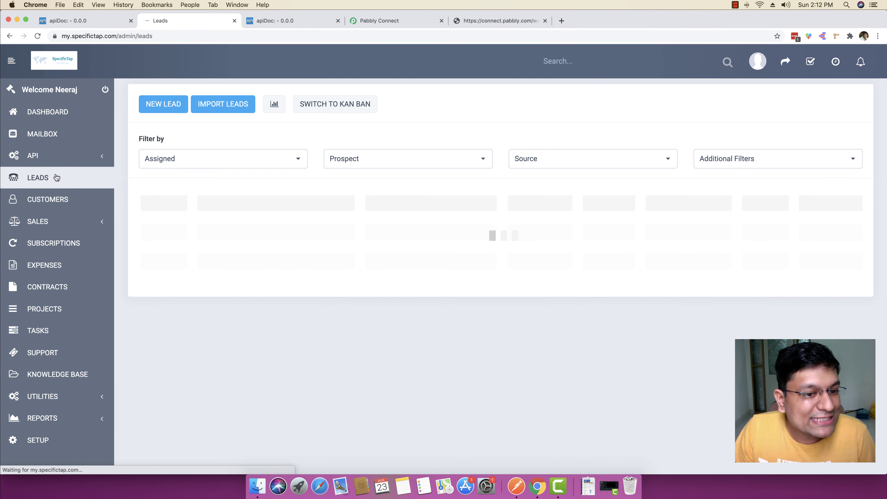
pyautogui.click(387, 160)
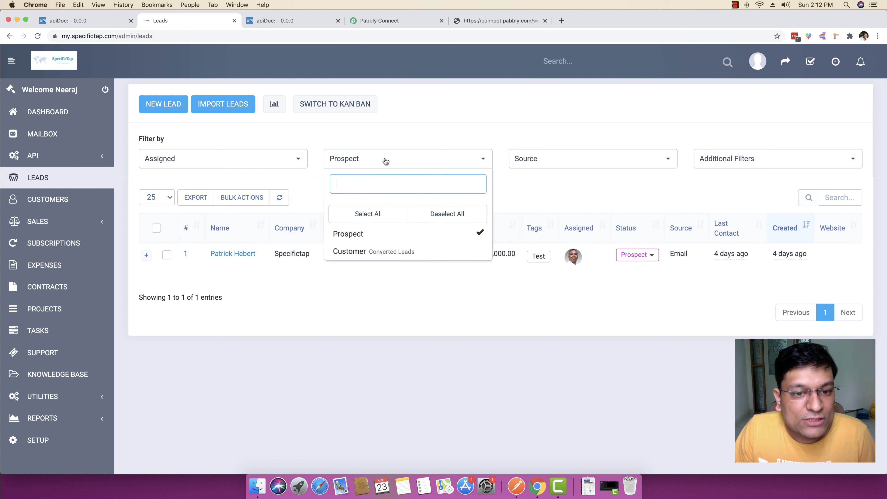
pyautogui.click(382, 255)
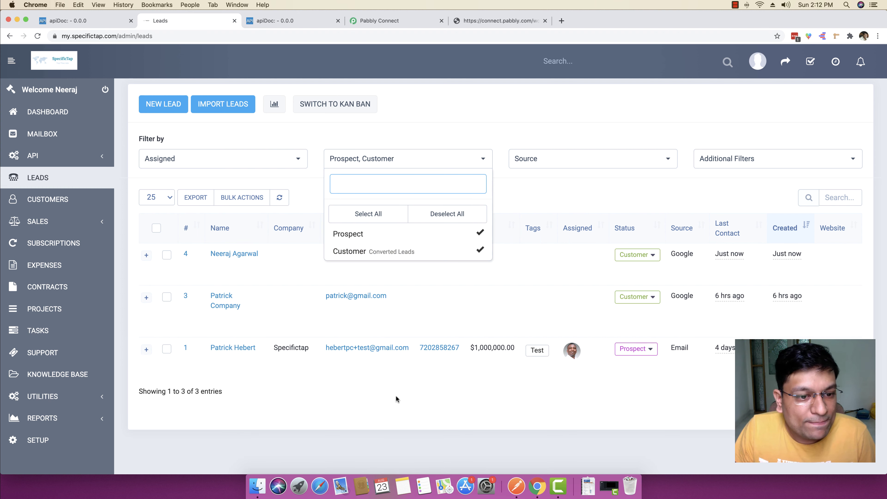
pyautogui.click(393, 417)
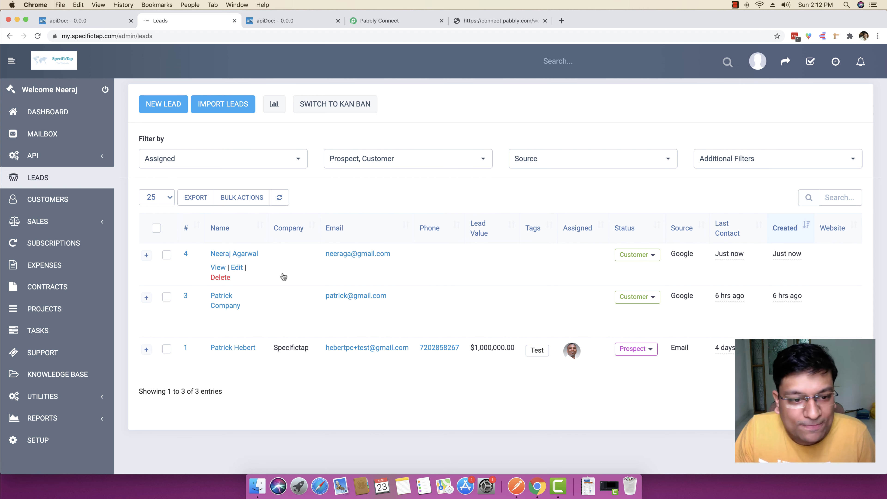
# Step: Open new lead #4's profile and highlight its Google source and Customer status values
pyautogui.click(217, 268)
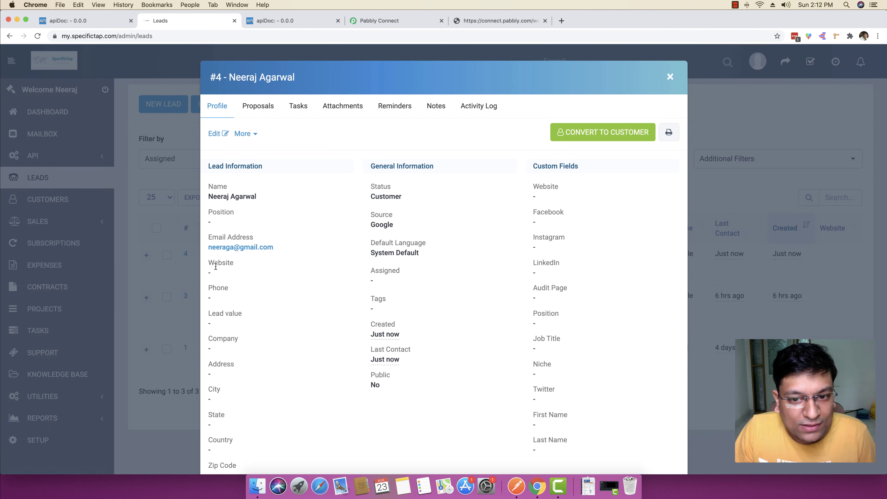
pyautogui.scroll(-3, 423, 268)
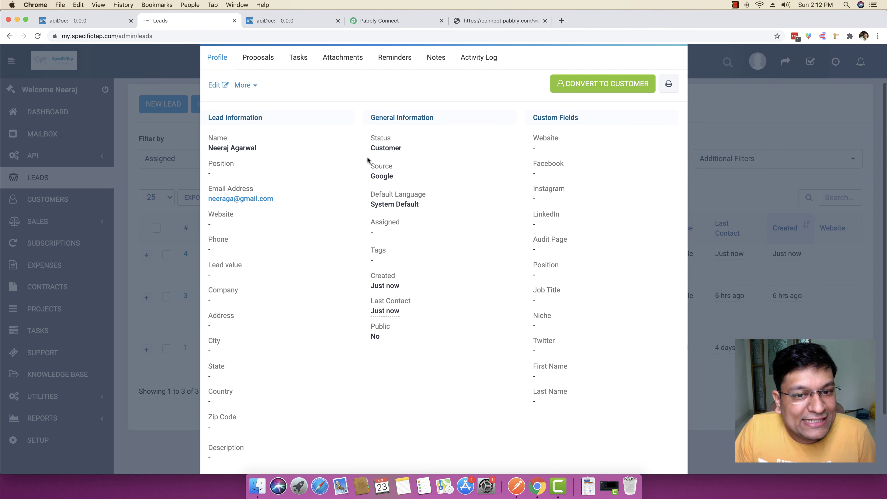
pyautogui.doubleClick(376, 176)
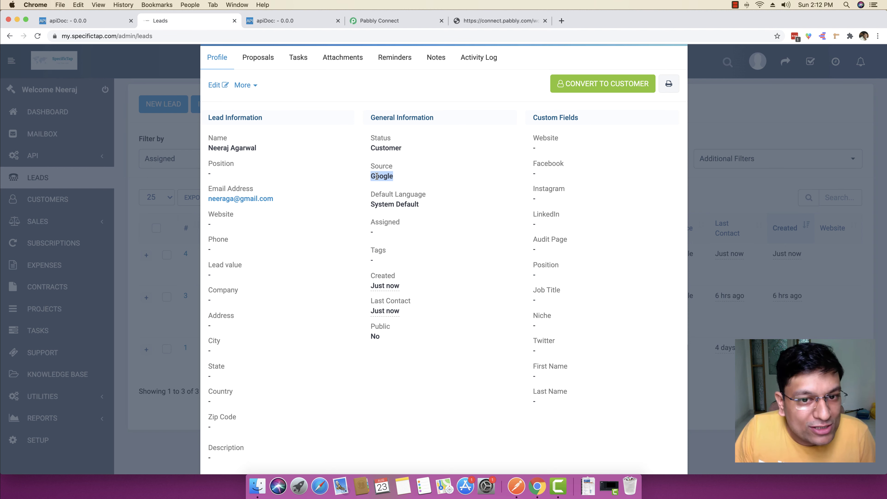
pyautogui.doubleClick(375, 149)
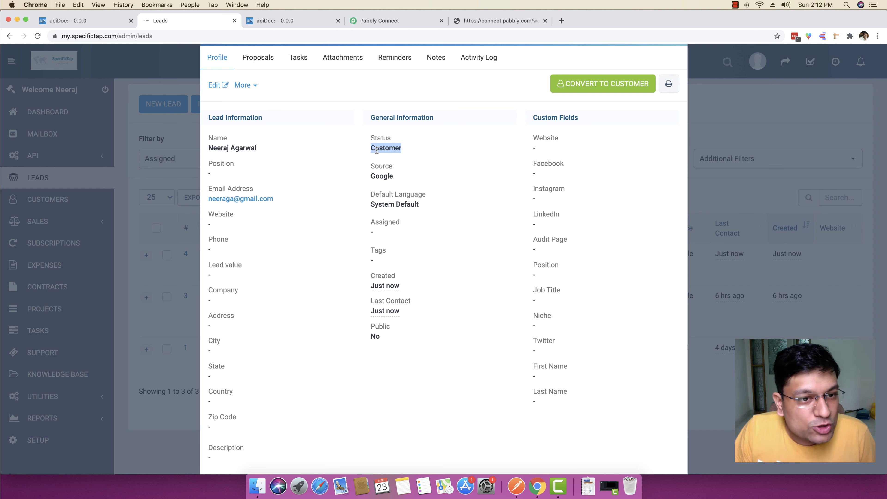
# Step: Re-highlight lead #4's Customer status and Google source, then its name and email address
pyautogui.click(352, 20)
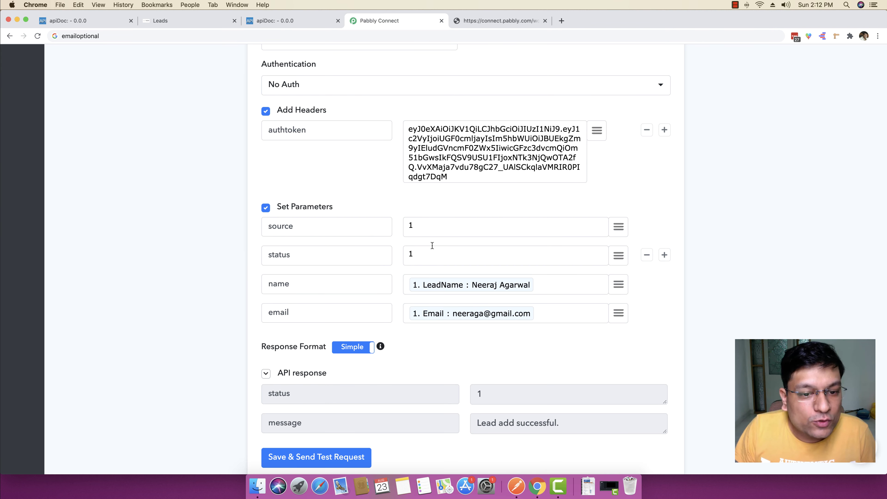
pyautogui.click(206, 19)
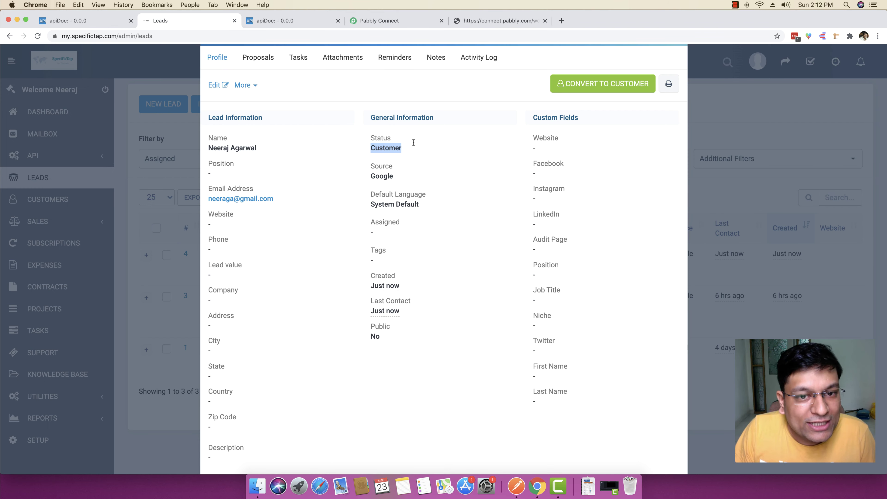
pyautogui.moveTo(405, 150); pyautogui.dragTo(372, 150)
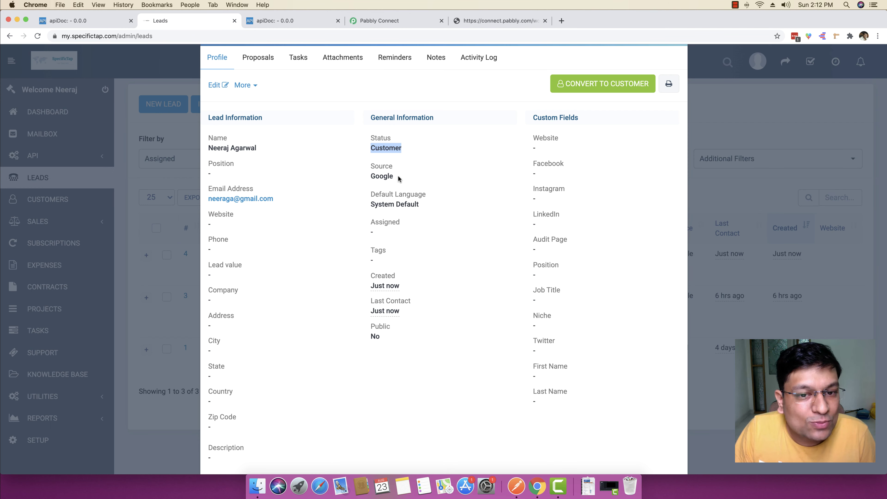
pyautogui.moveTo(398, 178); pyautogui.dragTo(371, 176)
pyautogui.click(316, 171)
pyautogui.moveTo(210, 149); pyautogui.dragTo(235, 149)
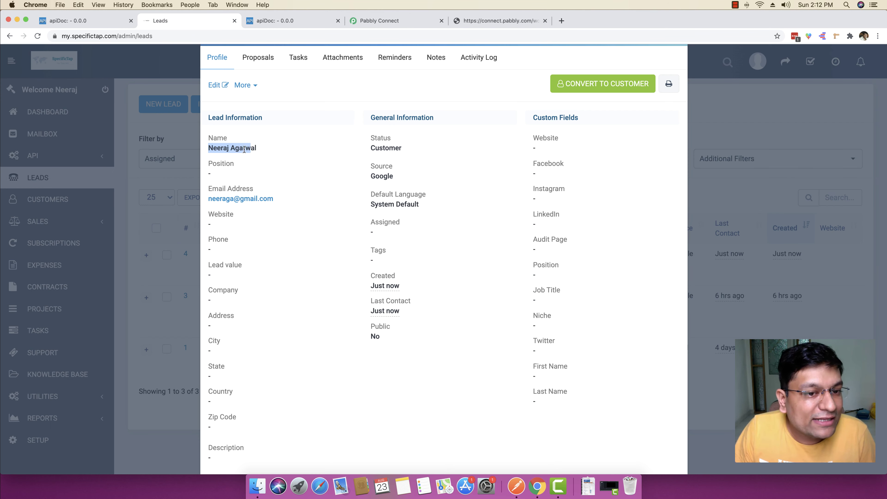
pyautogui.moveTo(274, 199); pyautogui.dragTo(208, 199)
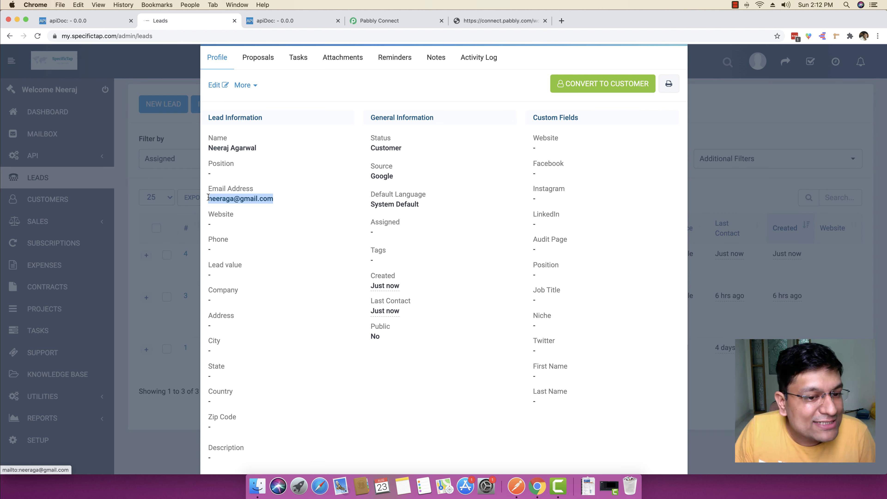
# Step: Scroll through lead #4's profile and close it to return to the leads list
pyautogui.scroll(-2, 308, 244)
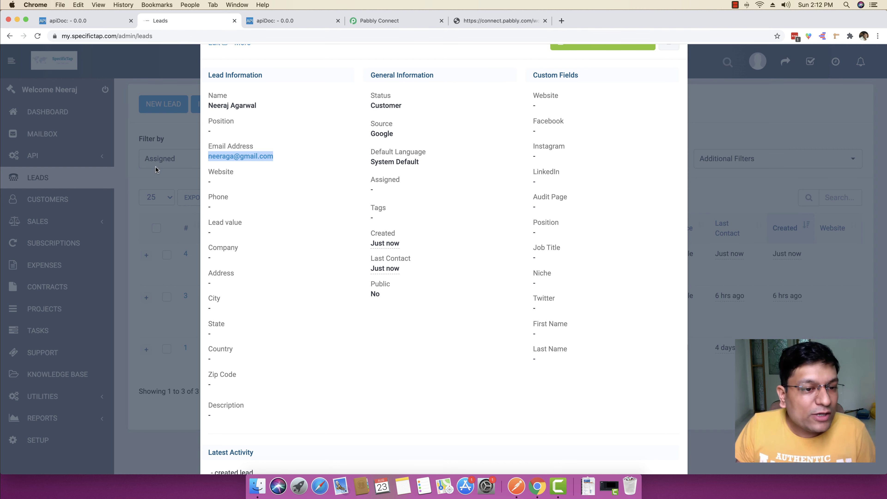
pyautogui.scroll(5, 501, 165)
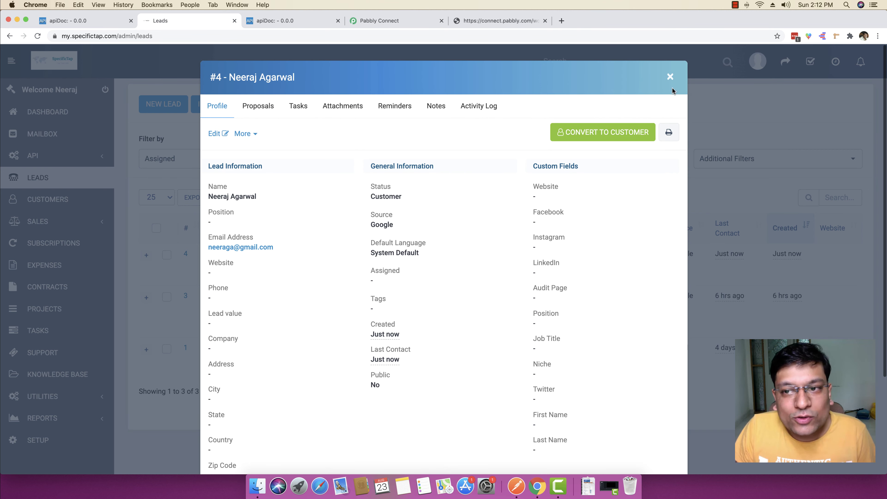
pyautogui.click(670, 76)
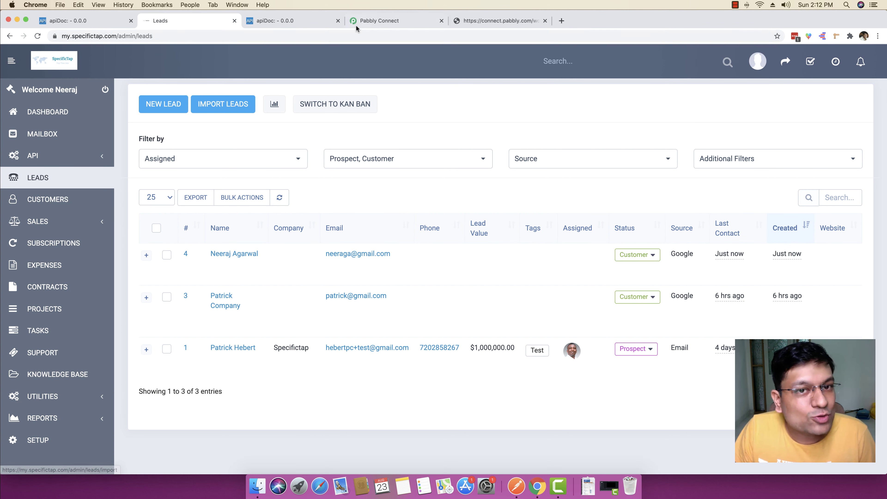
pyautogui.click(373, 21)
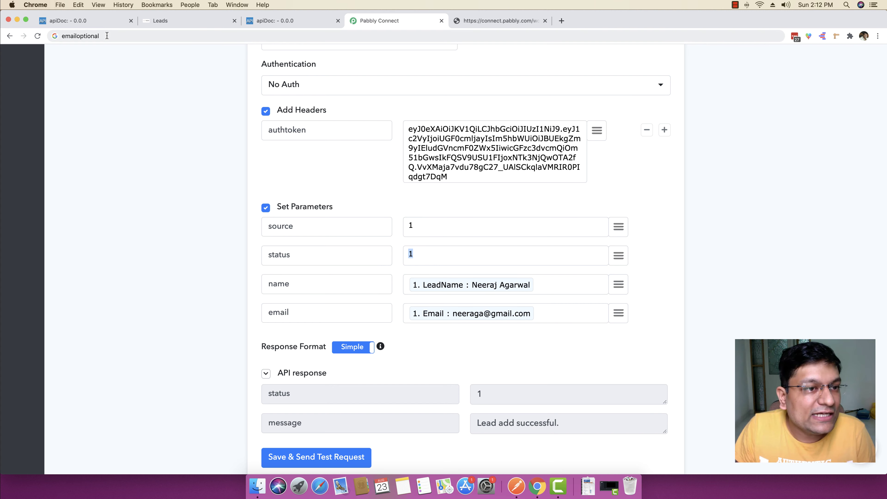
# Step: Scroll up to the Webhook trigger step and highlight its full Webhook URL
pyautogui.press('Escape')
pyautogui.click(135, 157)
pyautogui.scroll(-3, 135, 157)
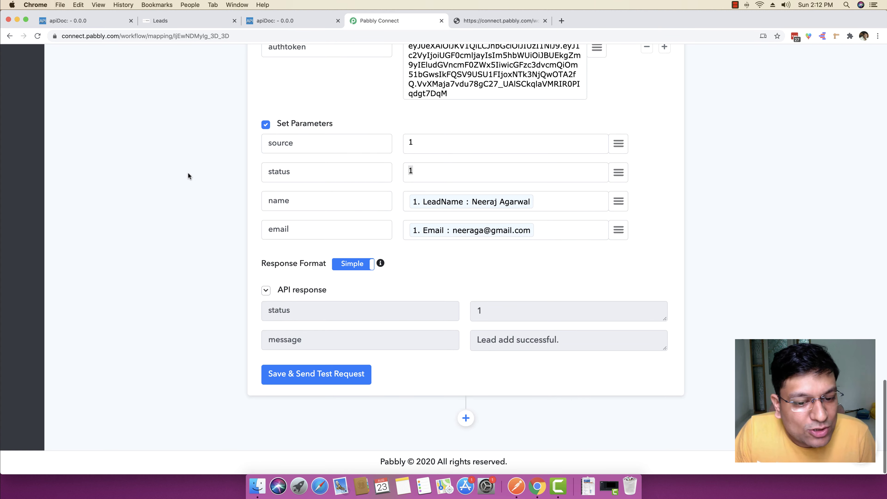
pyautogui.scroll(15, 374, 394)
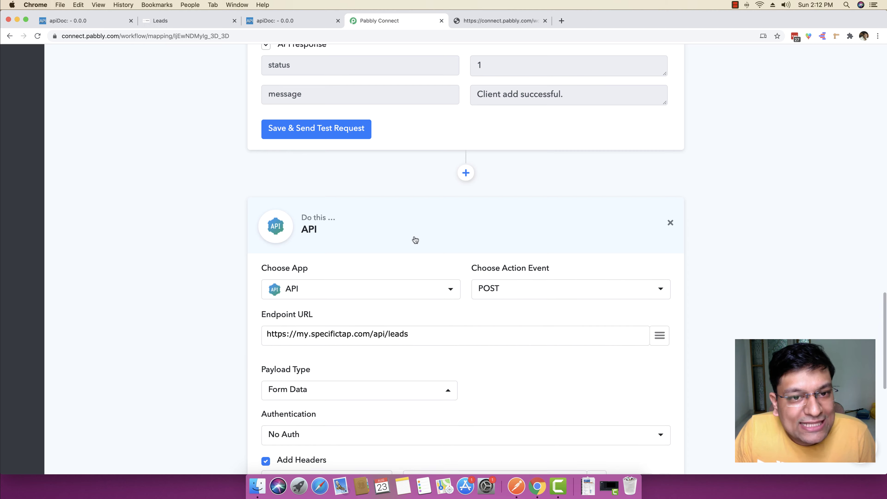
pyautogui.scroll(20, 413, 240)
pyautogui.scroll(8, 400, 280)
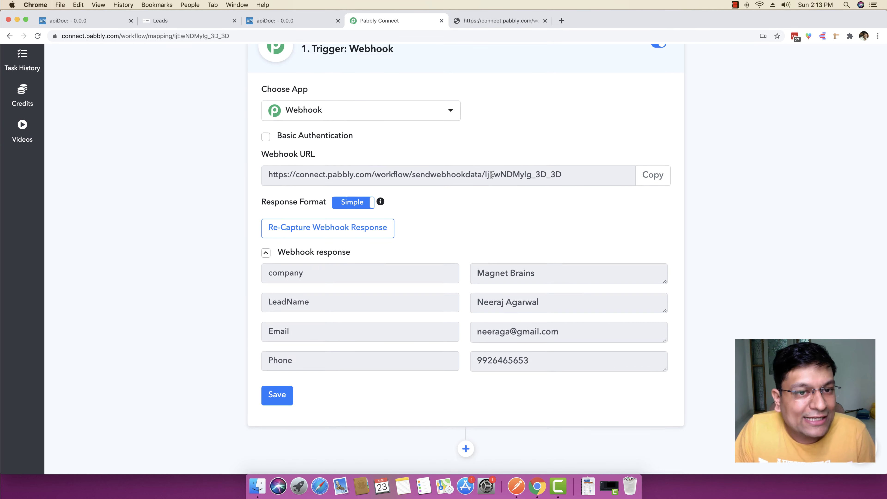
pyautogui.scroll(1, 490, 174)
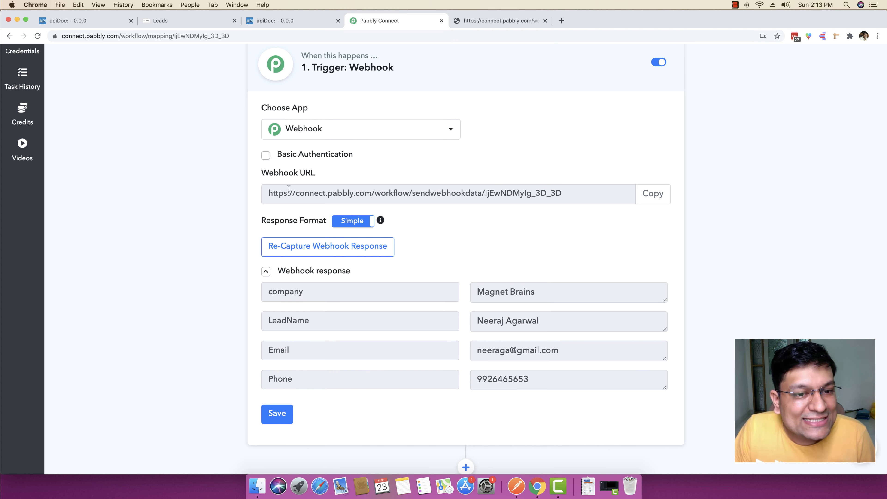
pyautogui.click(549, 199)
pyautogui.click(259, 197)
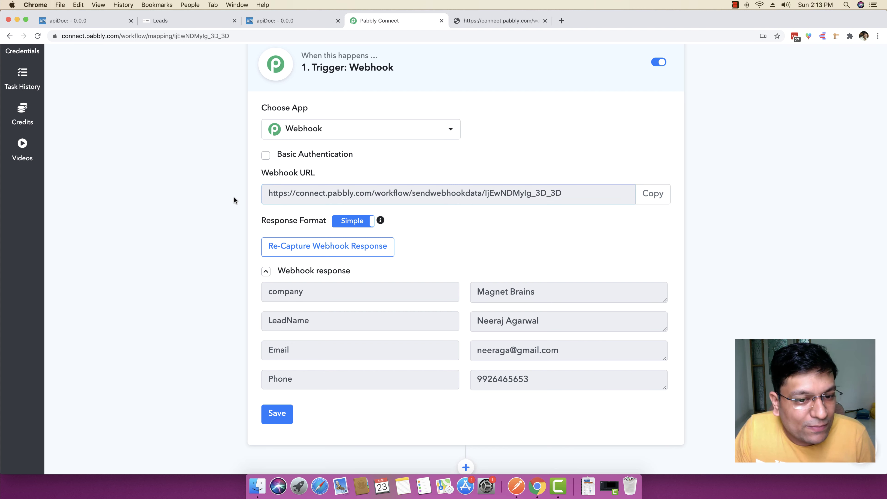
# Step: Expand the first API POST step and inspect its customers endpoint URL
pyautogui.scroll(-2, 543, 250)
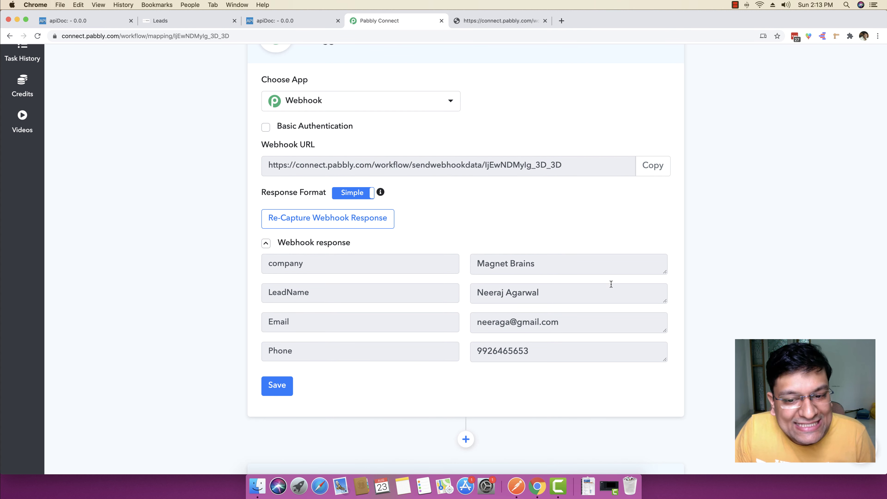
pyautogui.scroll(-7, 452, 307)
pyautogui.click(385, 275)
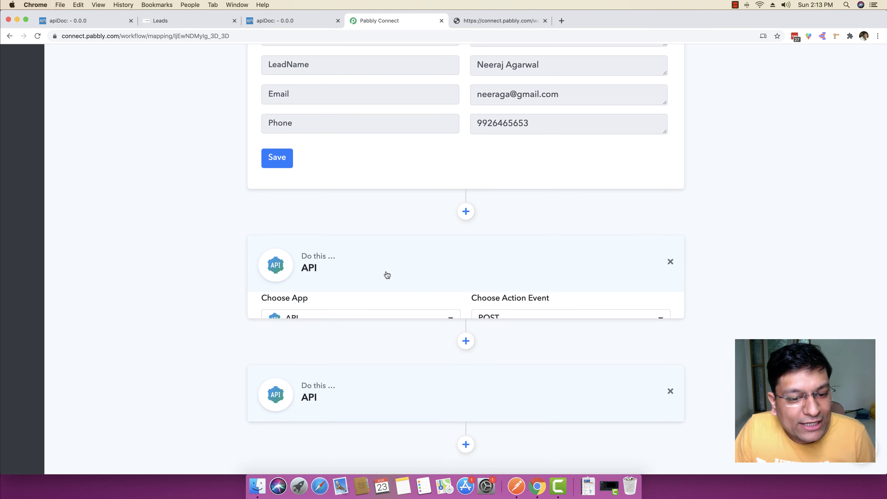
pyautogui.scroll(-5, 385, 270)
pyautogui.click(454, 202)
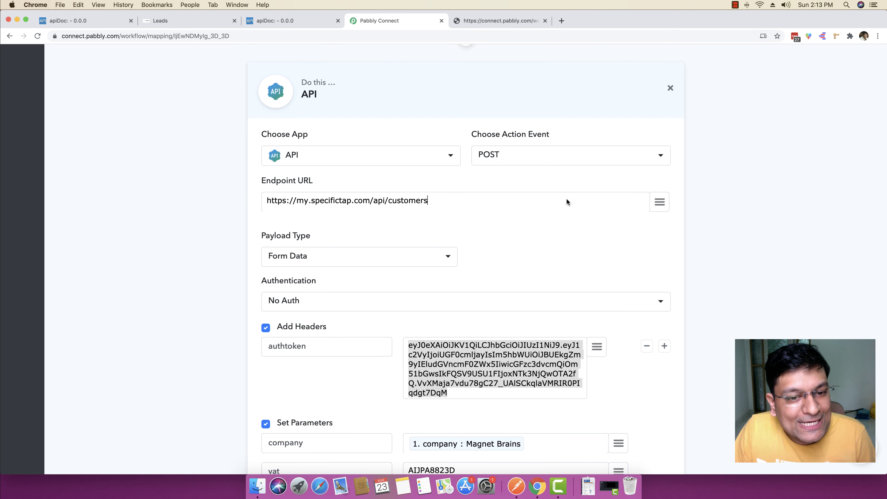
# Step: Expand the second API POST step for leads and scroll through its settings
pyautogui.scroll(-10, 537, 370)
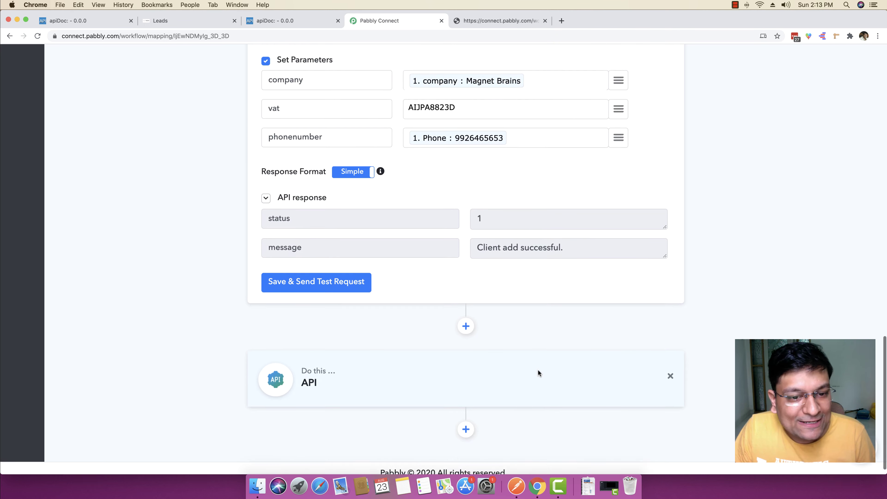
pyautogui.click(373, 373)
pyautogui.scroll(-6, 369, 369)
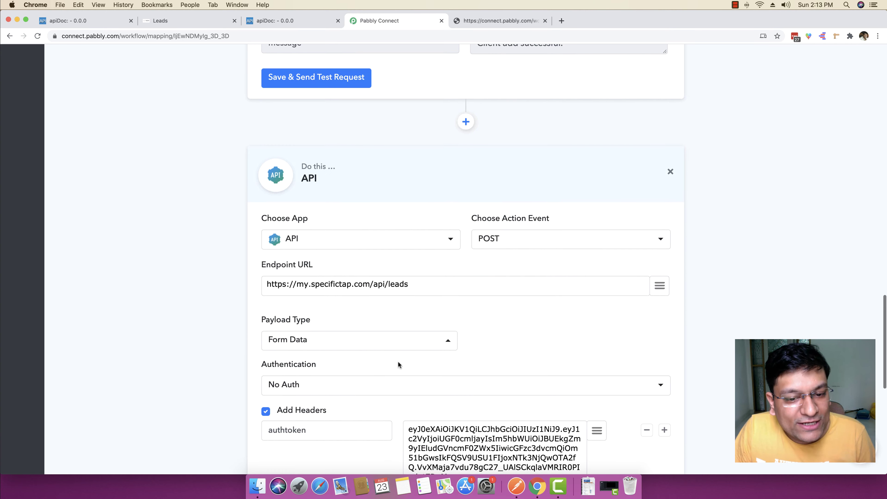
pyautogui.scroll(-1, 339, 333)
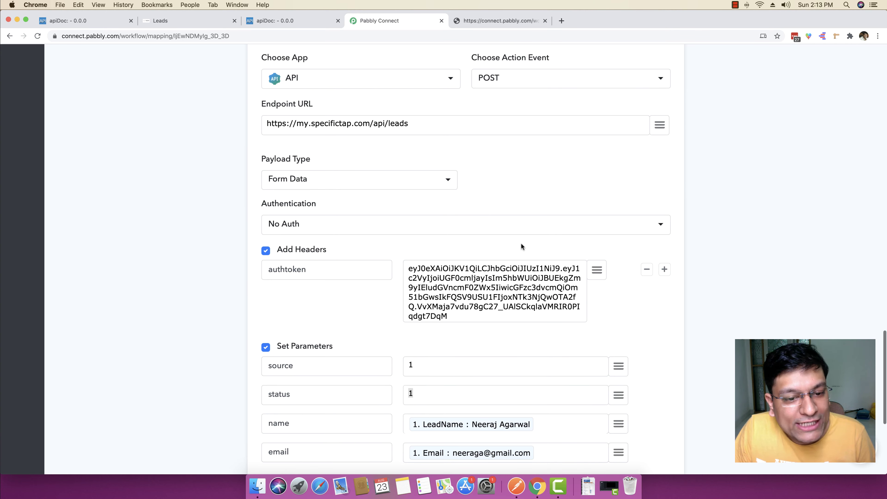
pyautogui.scroll(-5, 382, 312)
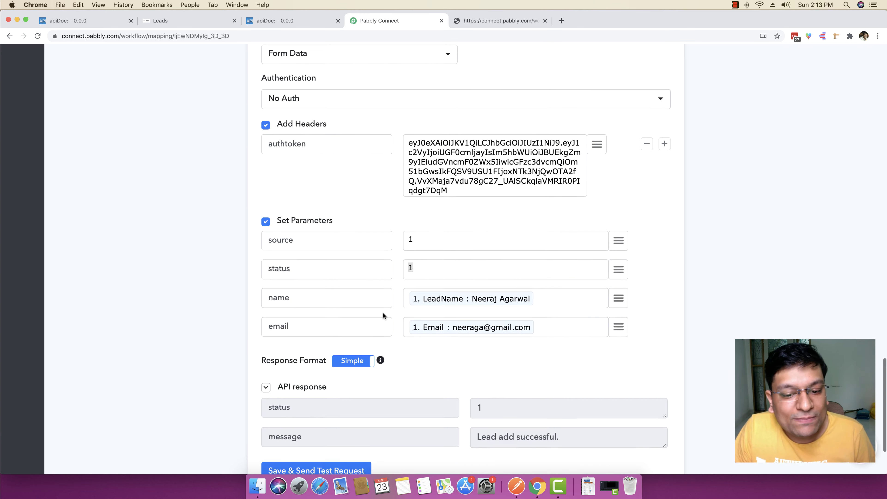
pyautogui.scroll(-10, 436, 254)
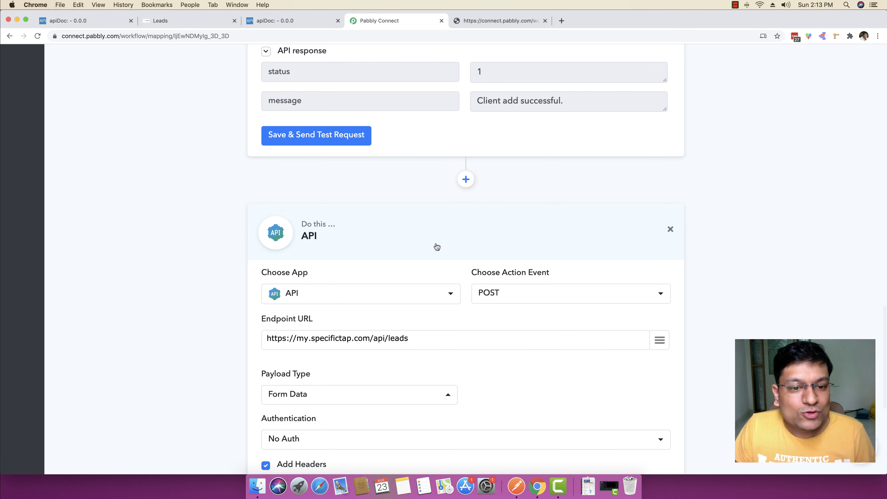
pyautogui.scroll(15, 437, 245)
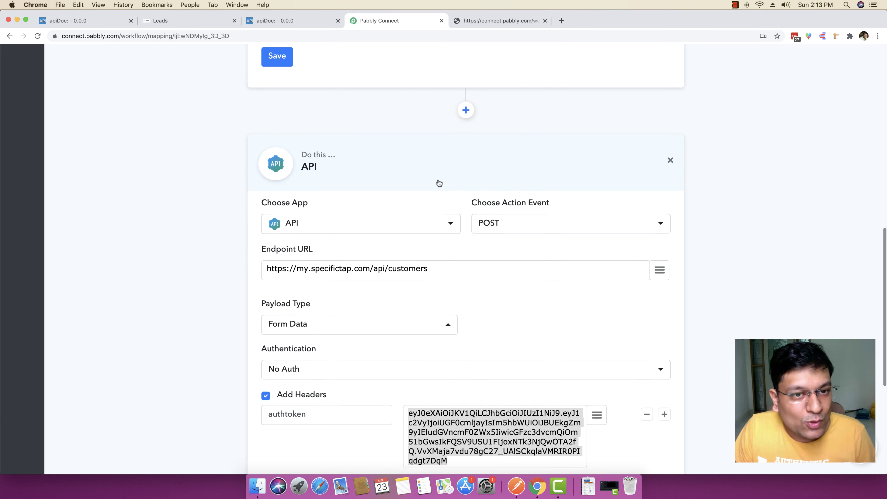
pyautogui.scroll(10, 439, 182)
pyautogui.click(441, 70)
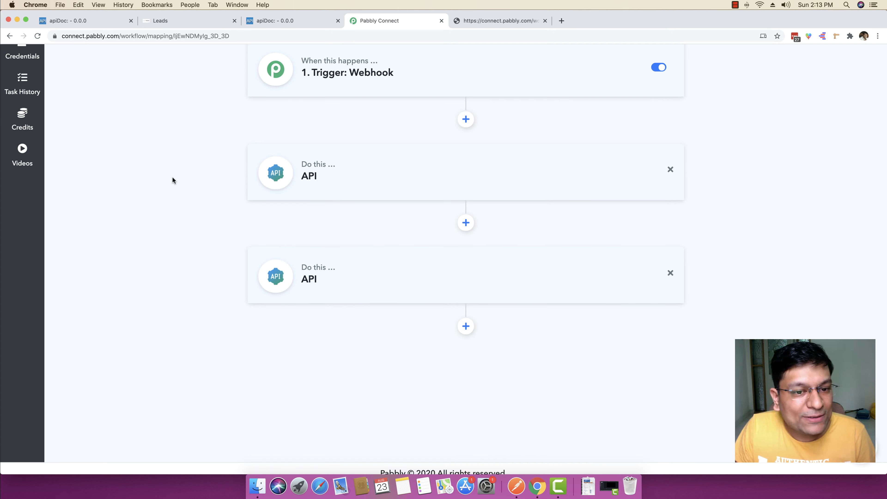
pyautogui.scroll(3, 172, 176)
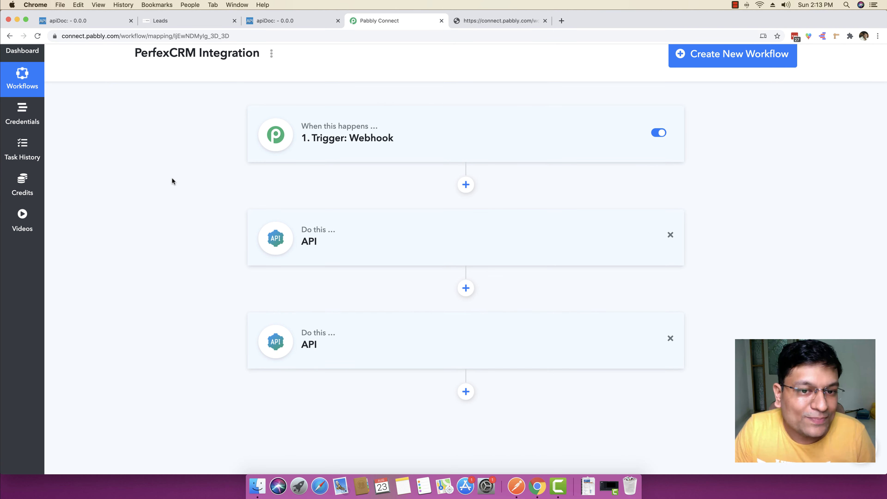
pyautogui.scroll(2, 172, 178)
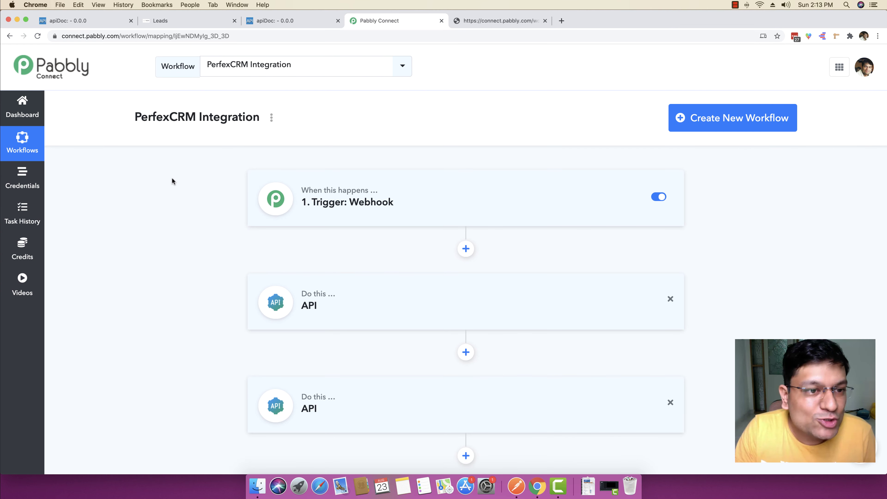